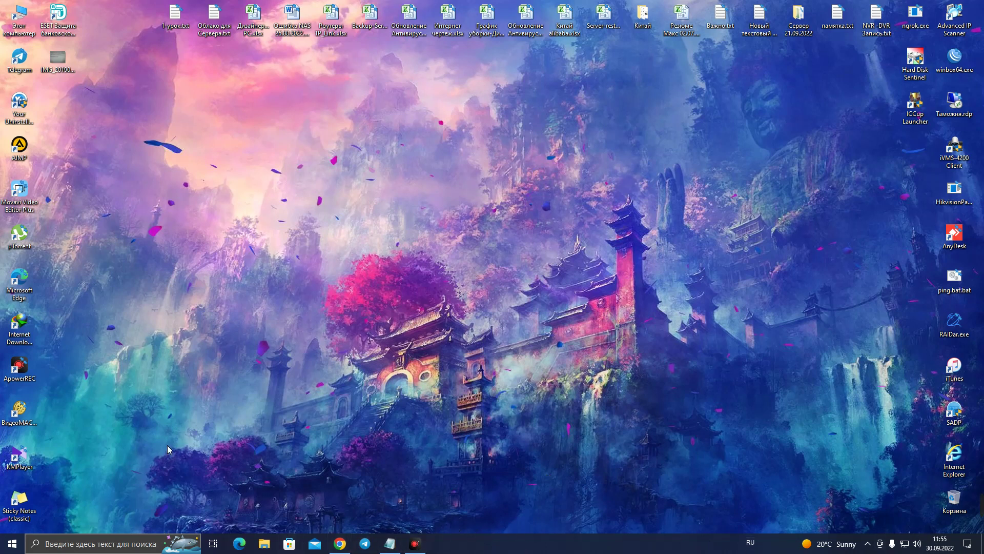
Step: Show the Start menu and examine its power options for sleep, shutdown and restart without choosing any of them
left_click(14, 547)
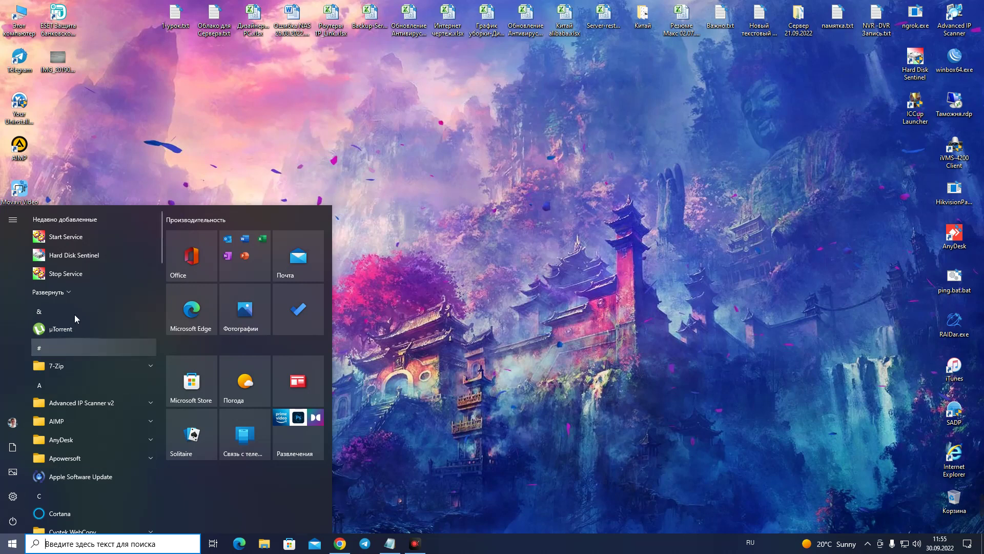
left_click(107, 150)
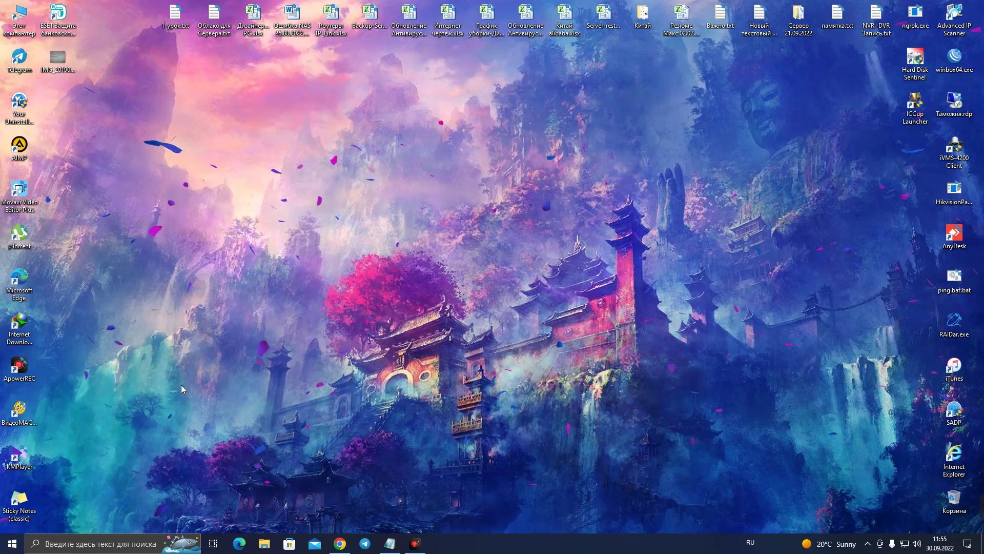
left_click(14, 545)
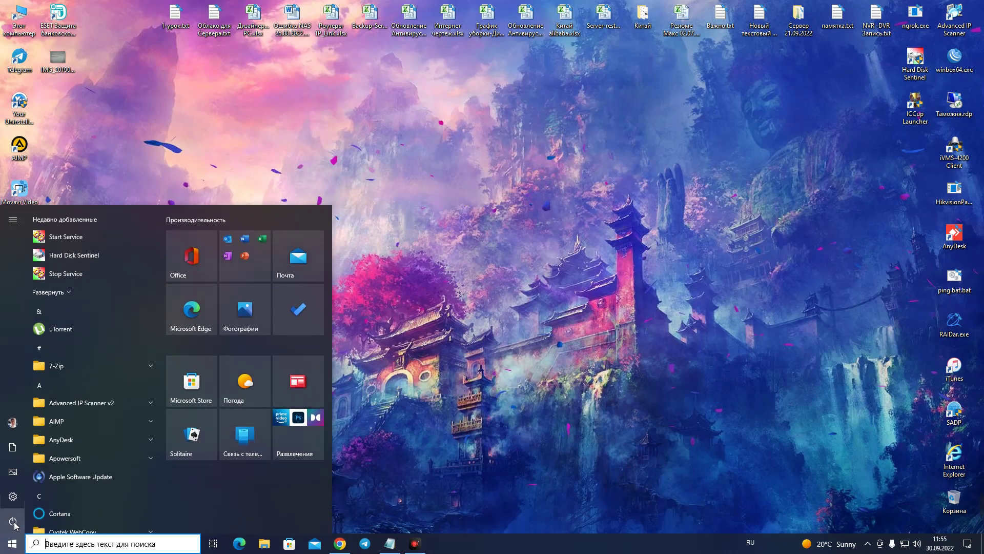
mouse_move(14, 524)
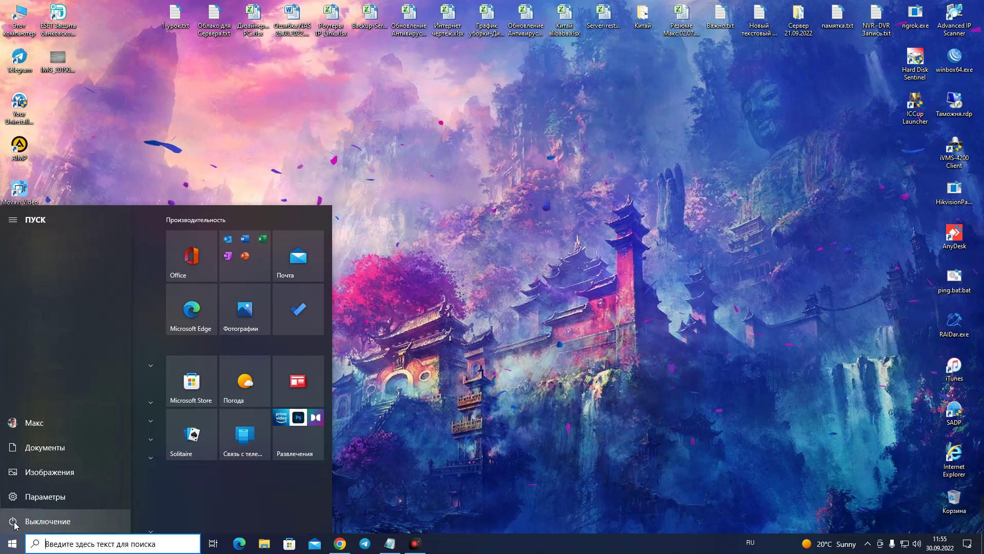
left_click(14, 524)
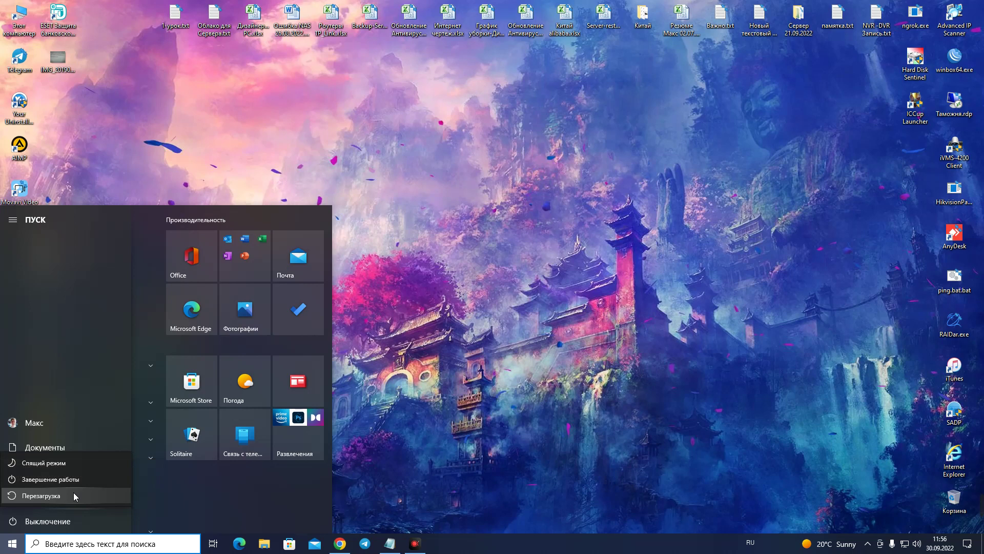
left_click(68, 493)
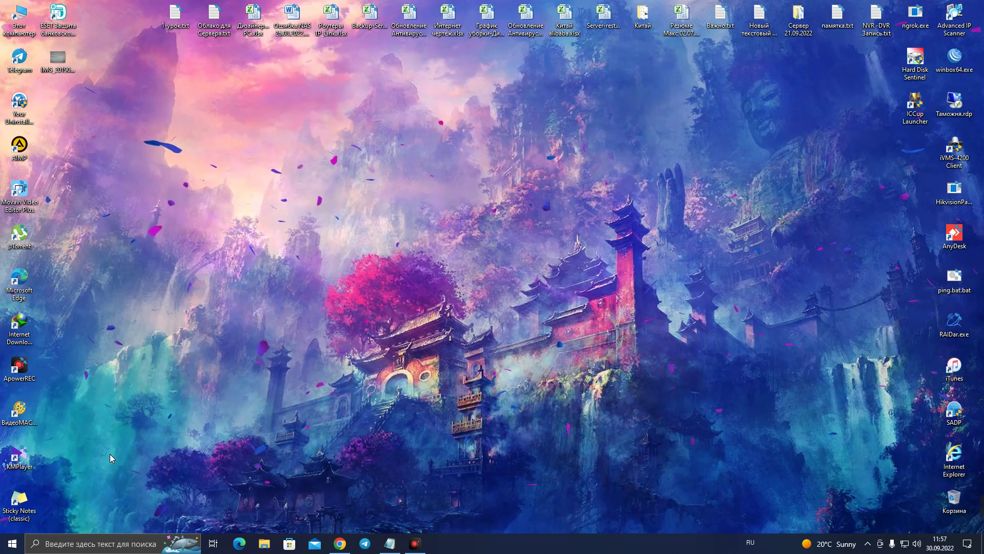
left_click(14, 544)
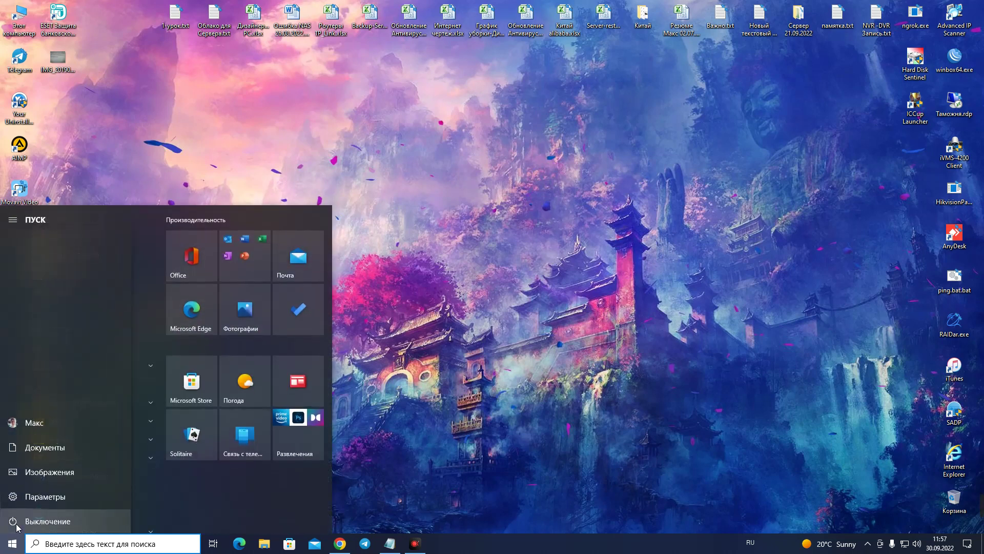
left_click(13, 522)
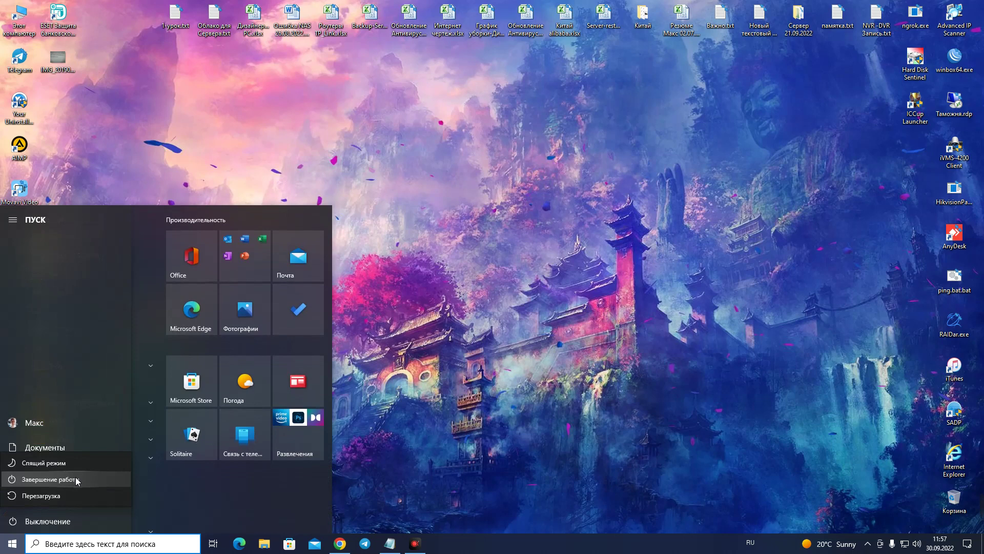
key("Escape")
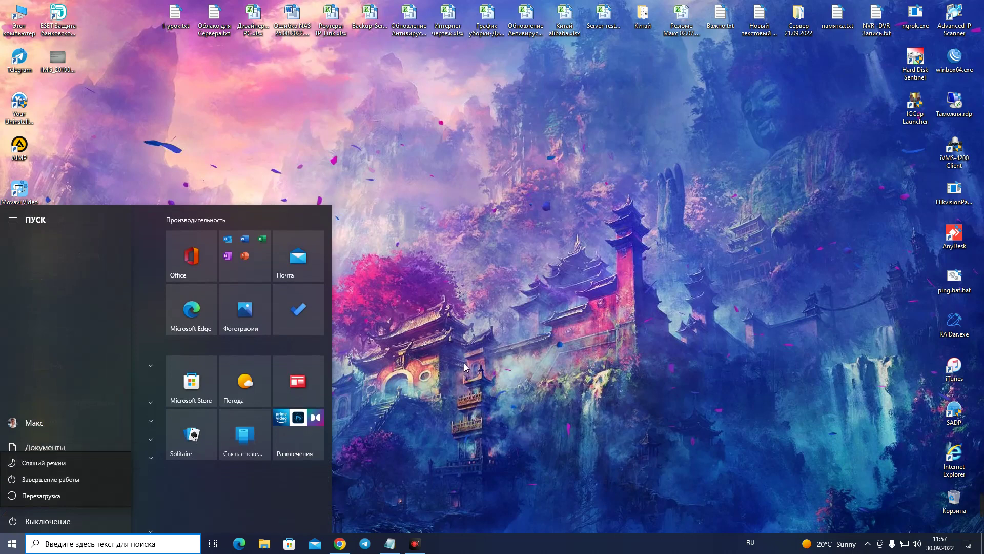
left_click(405, 340)
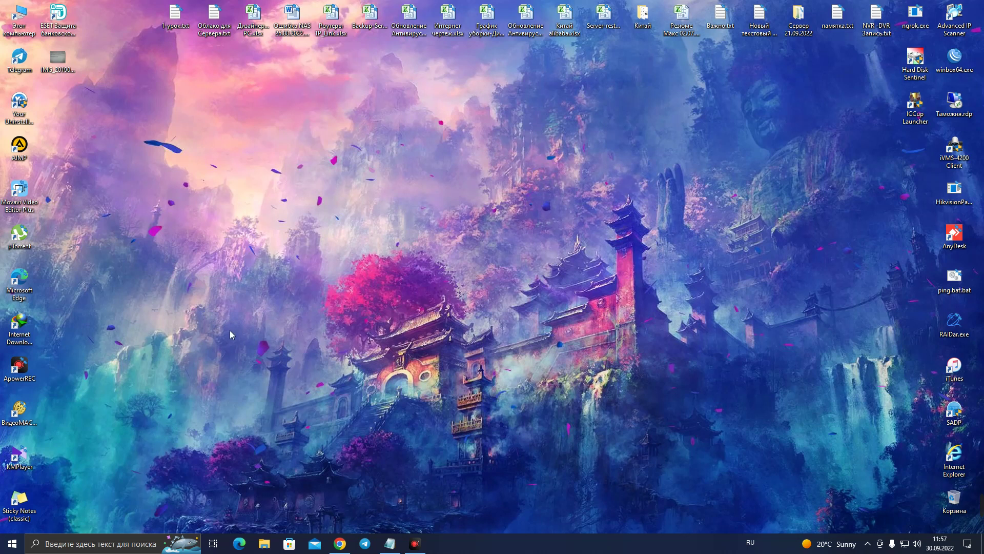
Step: Open Этот компьютер from the desktop to look over the drives, and minimise its window
right_click(115, 328)
left_click(157, 356)
double_click(19, 14)
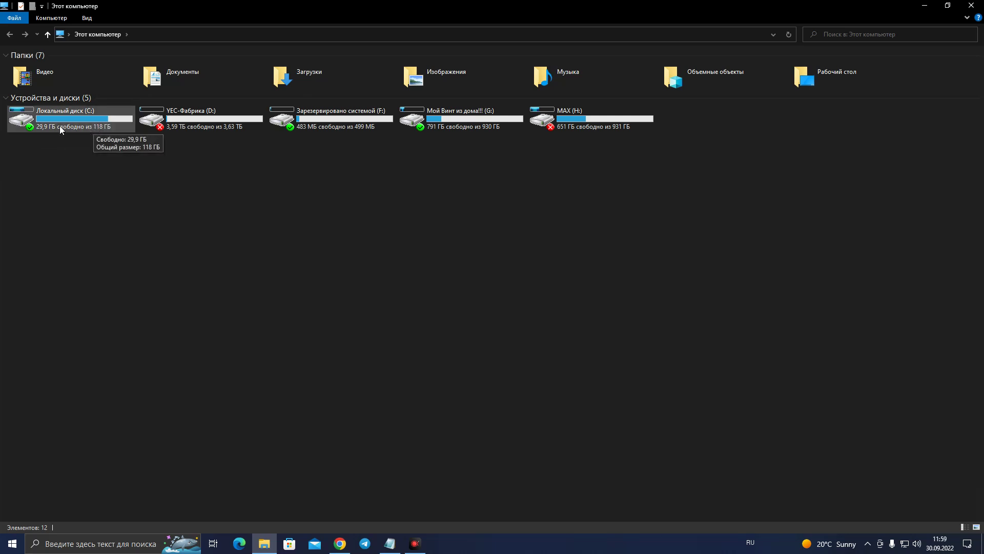
left_click(924, 6)
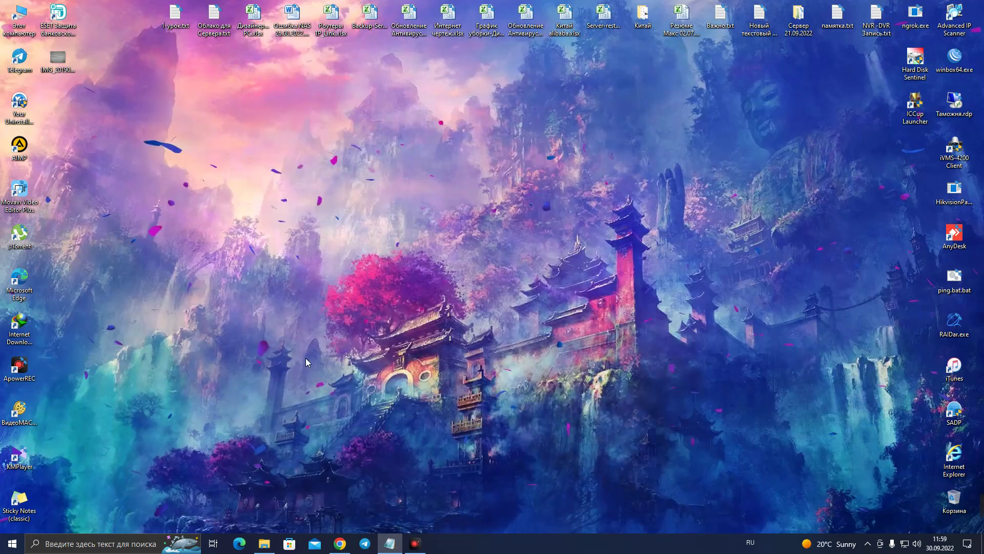
Step: Restore the minimised Этот компьютер window, check the free space of drive C:, and close the window
left_click(265, 544)
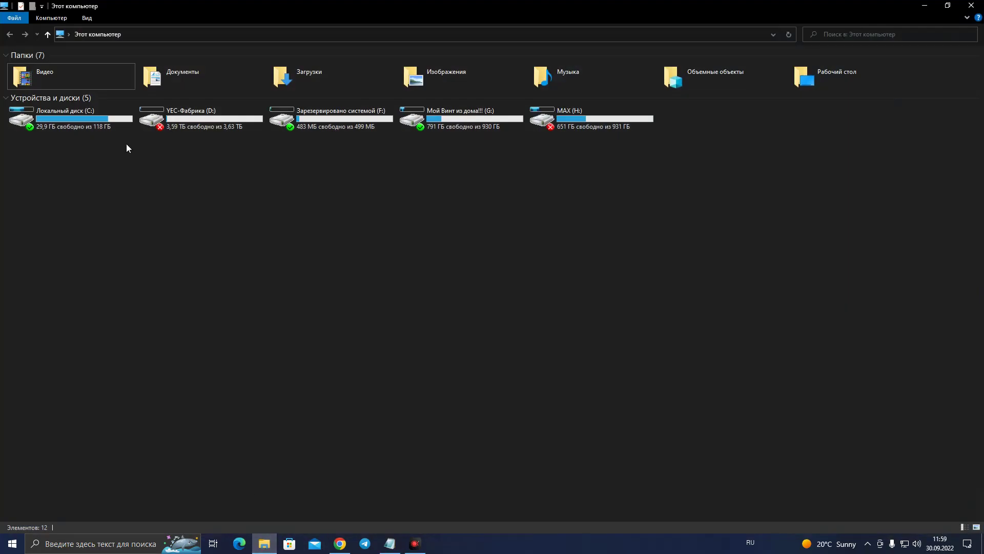
mouse_move(73, 123)
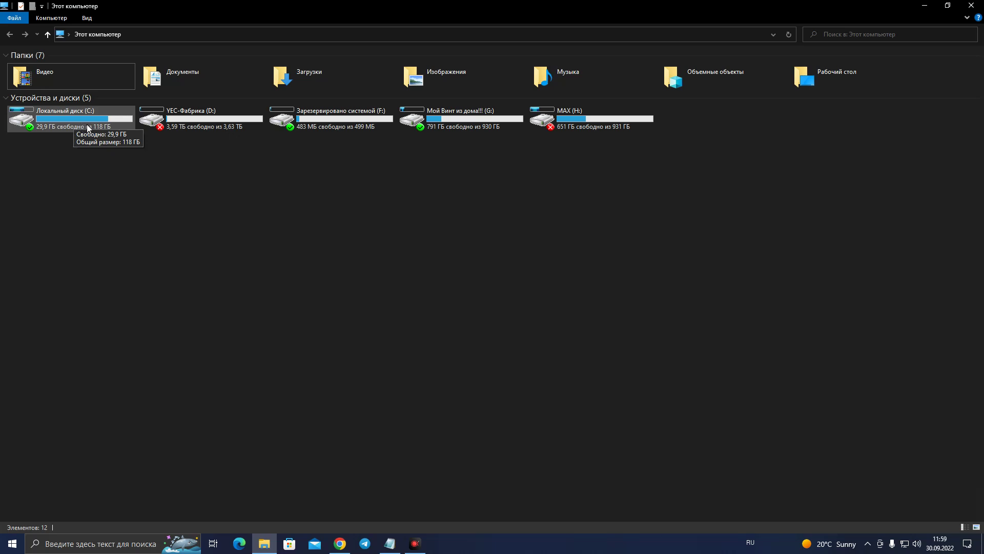
left_click(971, 5)
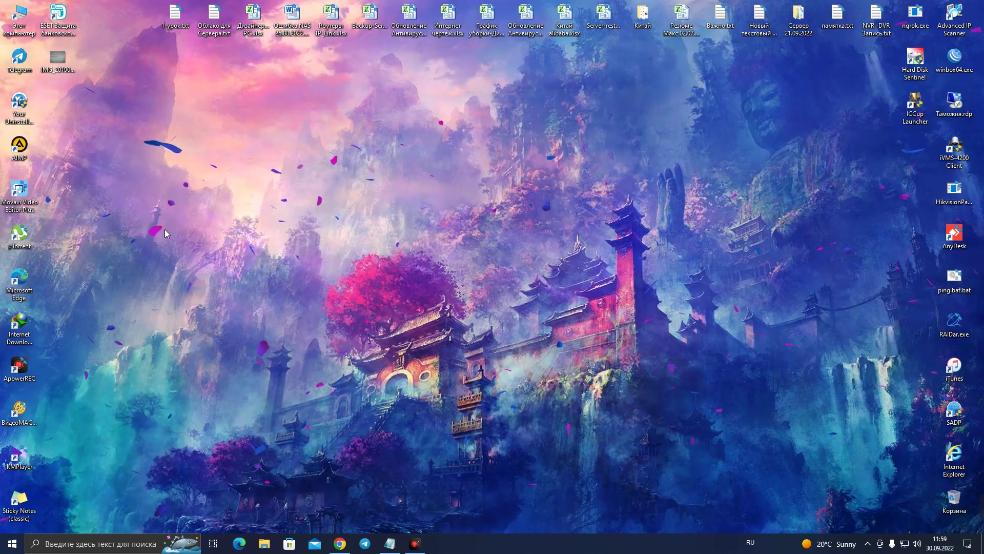
Step: Reopen Этот компьютер from its desktop shortcut to view the capacity details of drive C:, and close it again
left_click(264, 543)
left_click(972, 7)
double_click(23, 27)
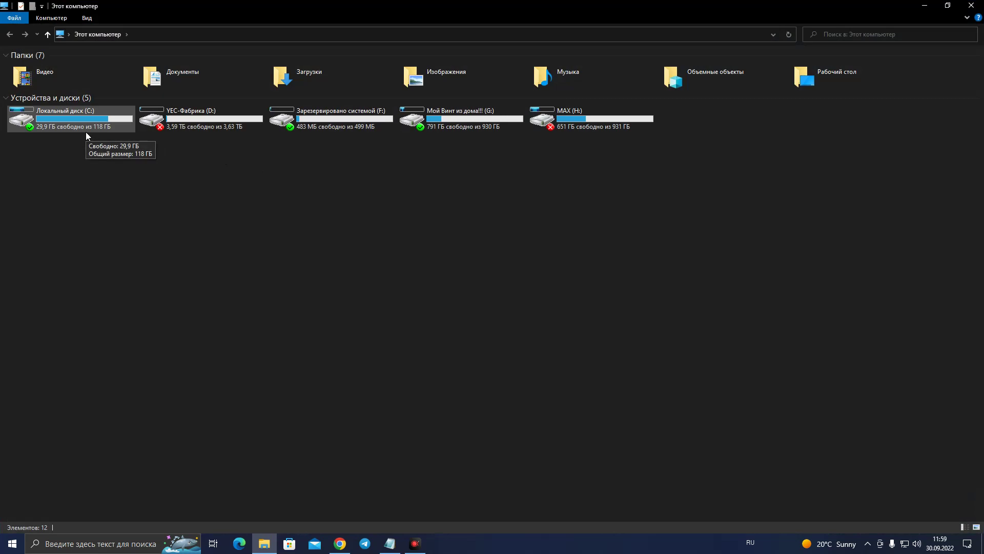
key("alt+F4")
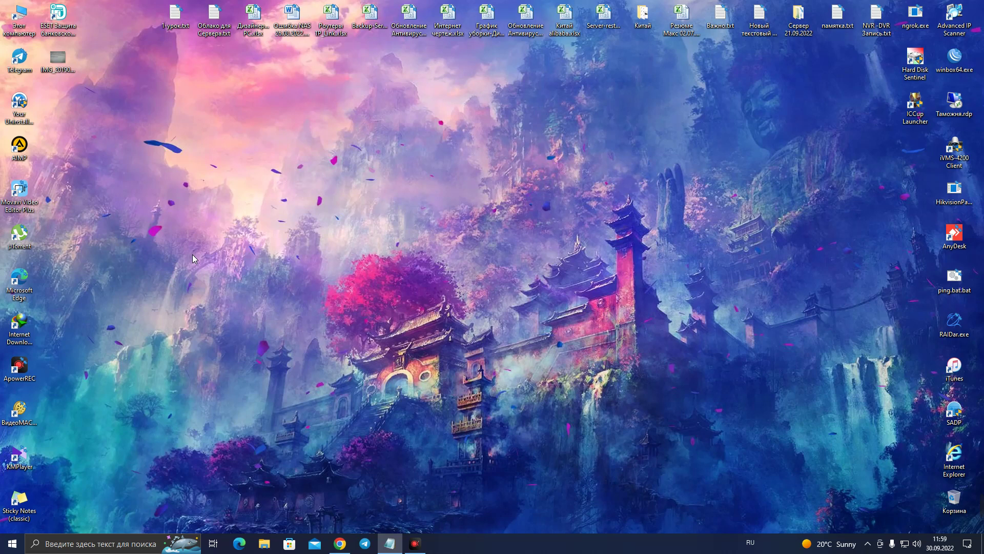
Step: View the capacity of drive D: in Этот компьютер, demonstrate minimising and restoring the window, and close it
double_click(19, 16)
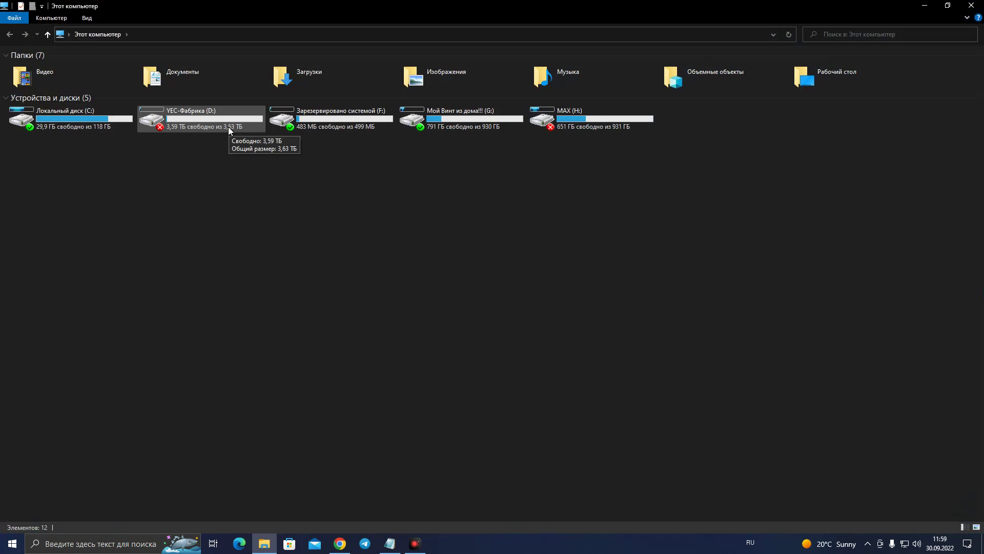
left_click(234, 237)
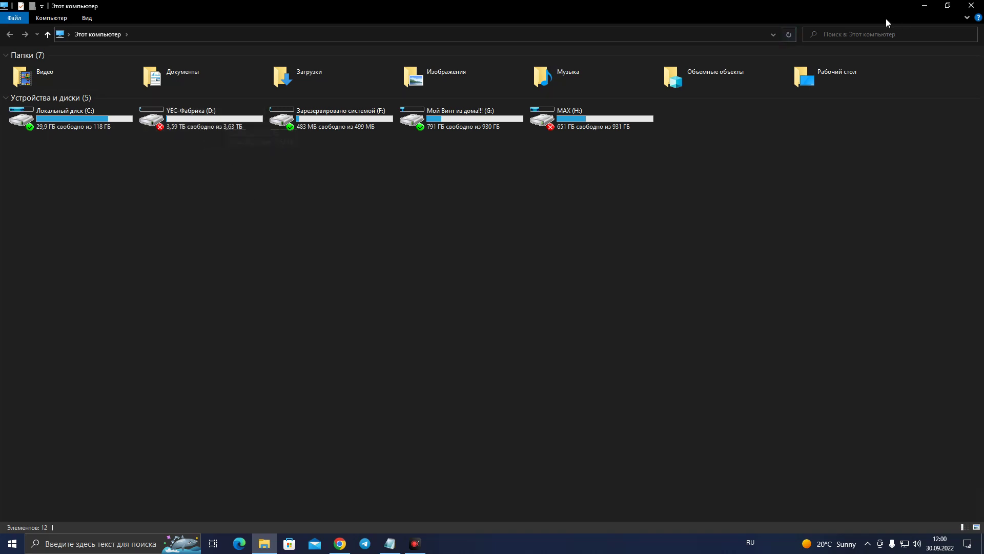
left_click(925, 5)
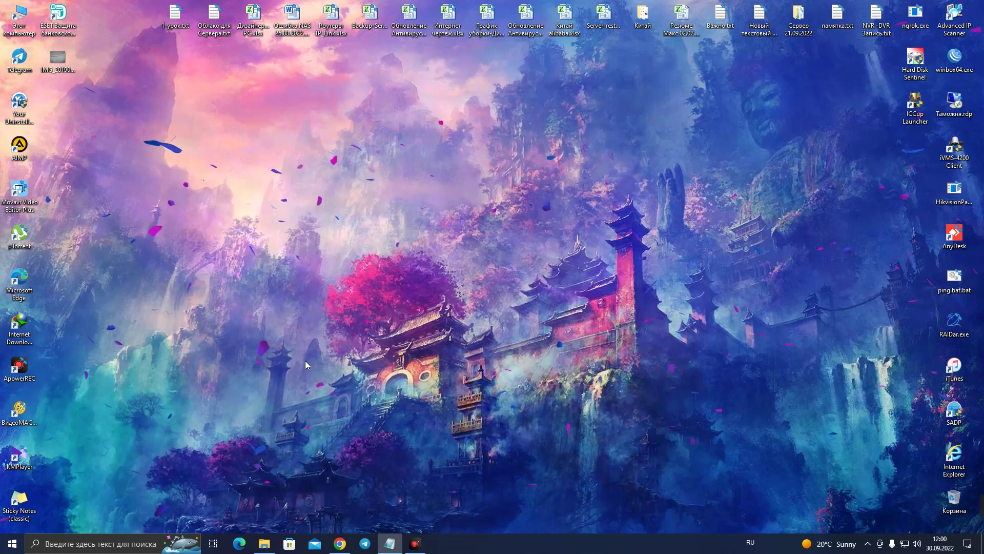
left_click(264, 544)
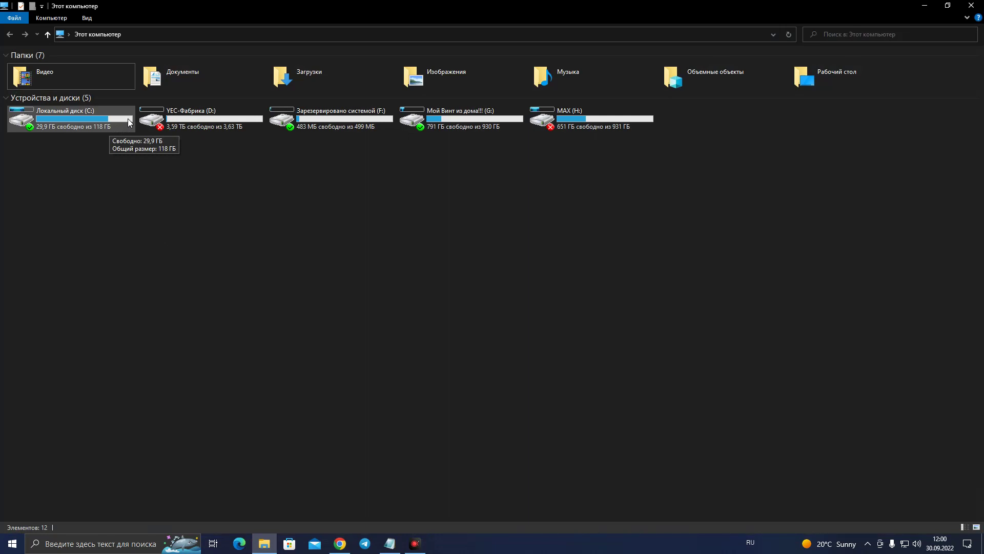
left_click(971, 5)
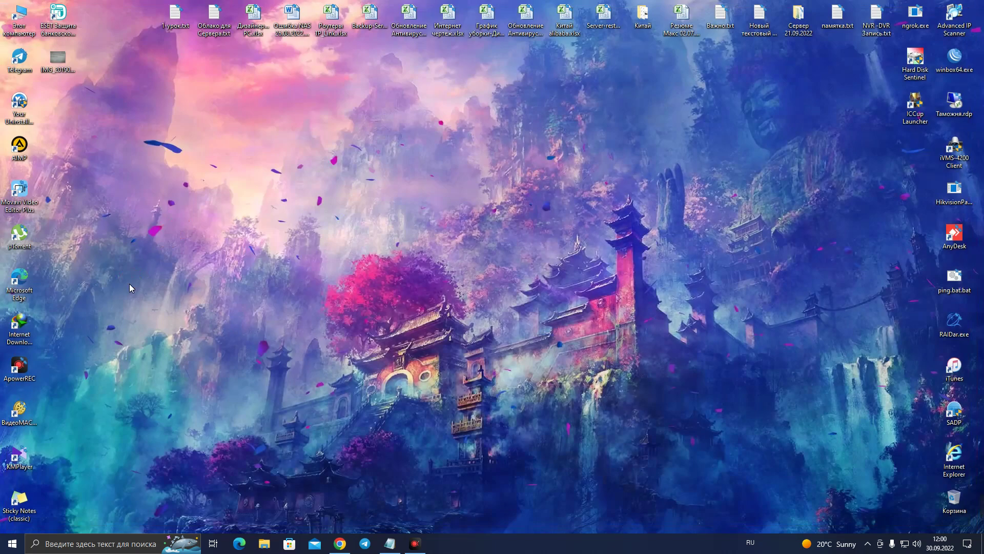
Step: Show the taskbar's available toolbars, including Языковая панель, and dismiss the list without changing anything
right_click(127, 285)
left_click(181, 315)
right_click(617, 547)
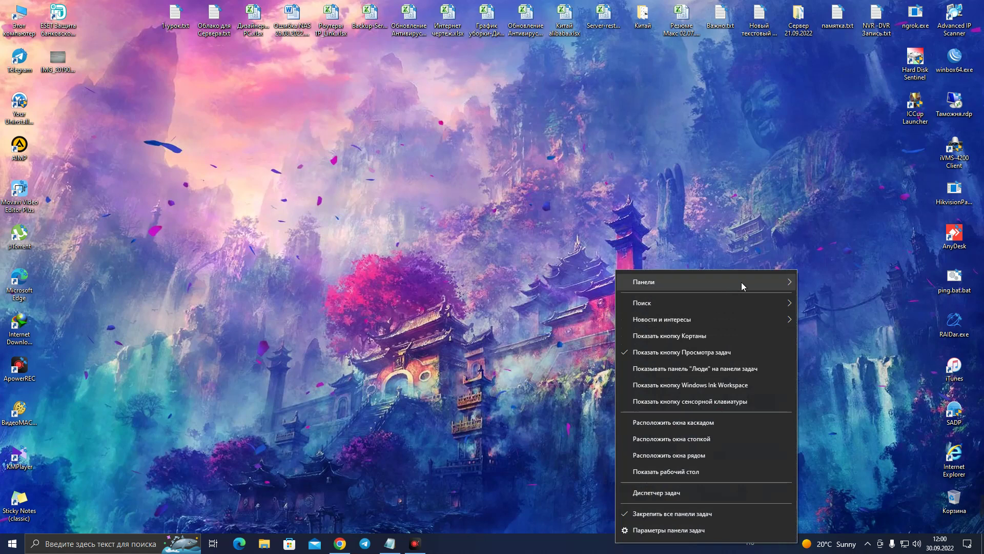
mouse_move(741, 283)
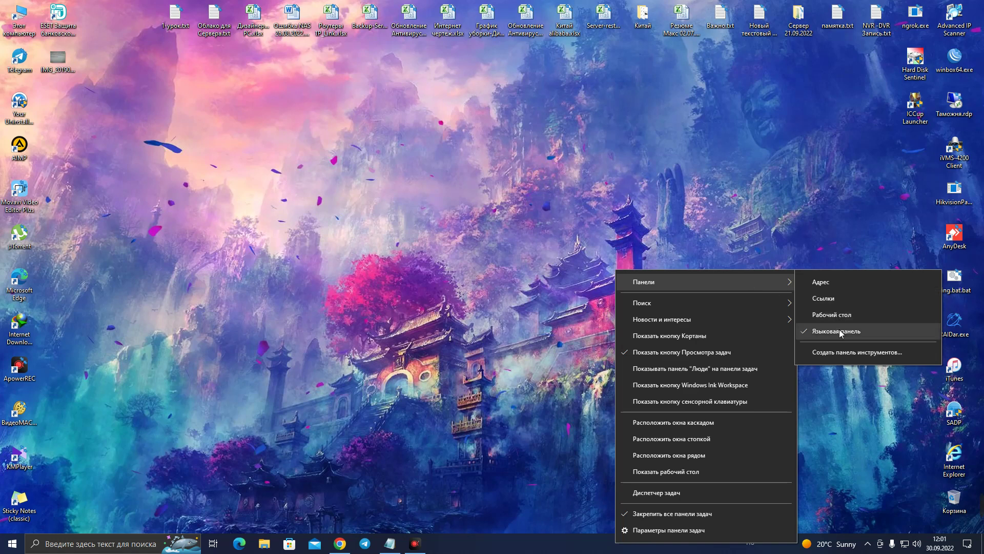
left_click(564, 549)
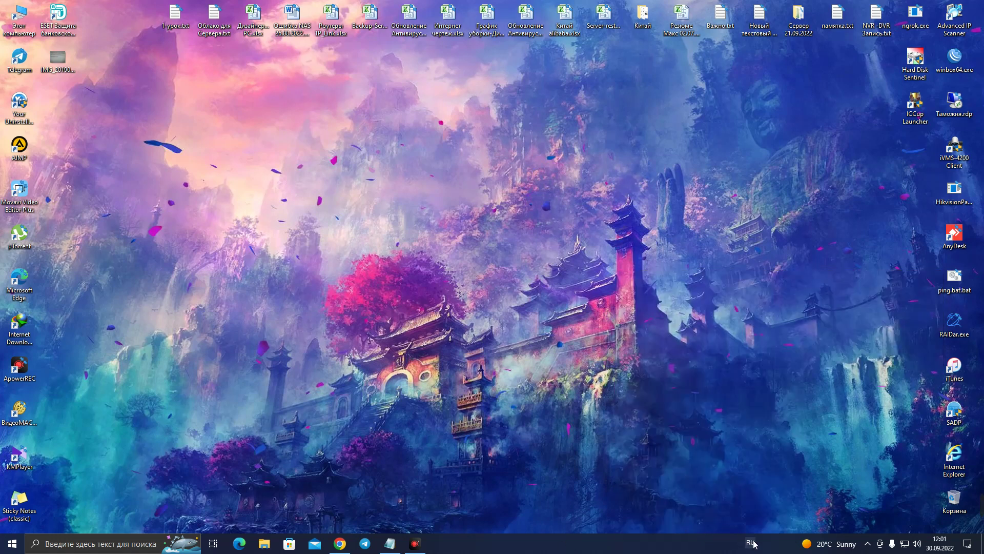
Step: Examine the taskbar's options down to Параметры панели задач and the list of input languages, leaving both unchanged
right_click(652, 542)
mouse_move(746, 313)
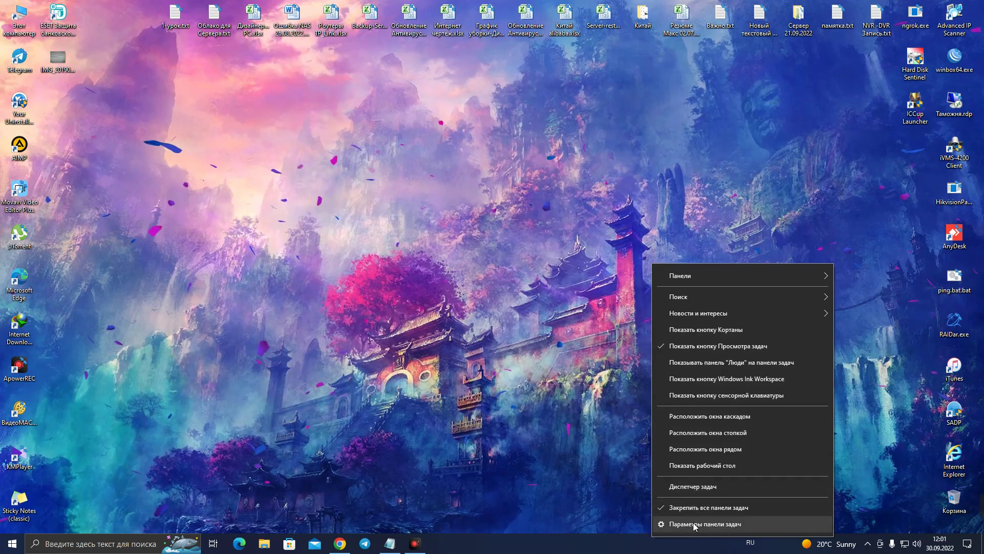
left_click(718, 541)
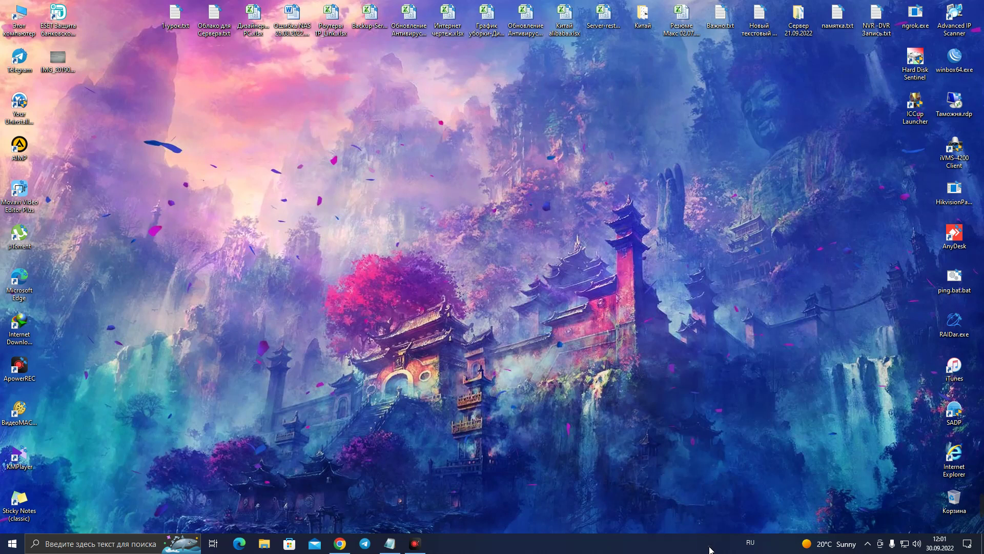
left_click(750, 543)
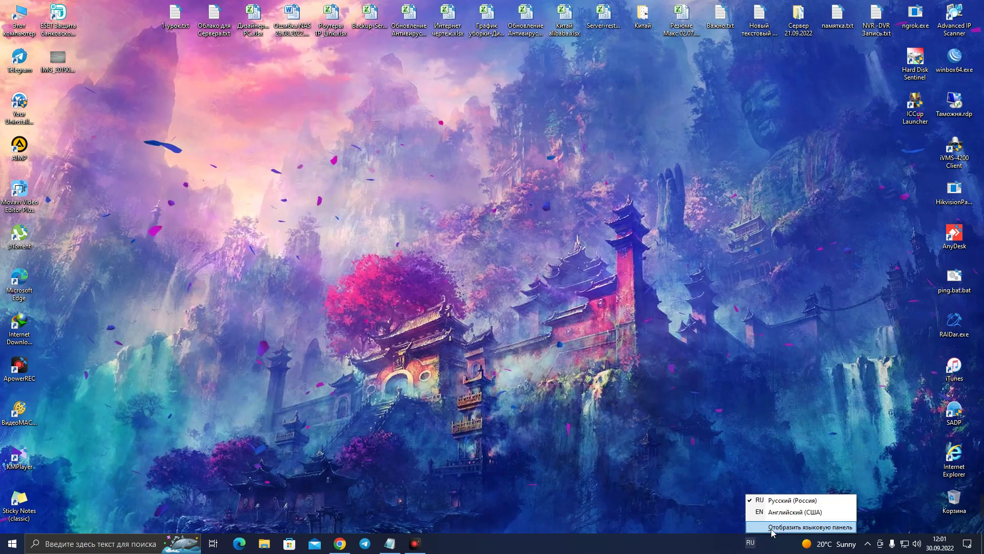
left_click(724, 546)
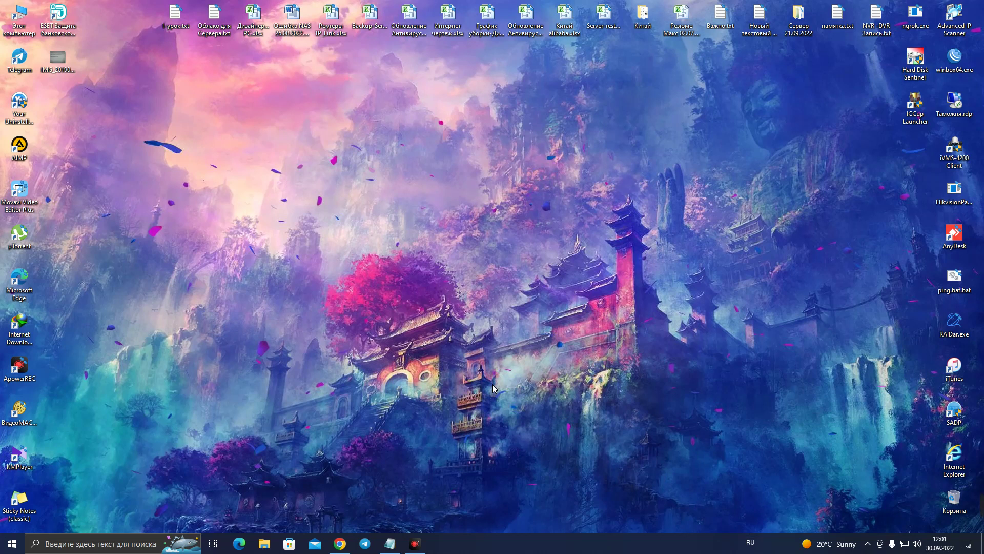
Step: Toggle the keyboard input language between Russian and English several times, finishing on Английский (США)
key("alt+shift")
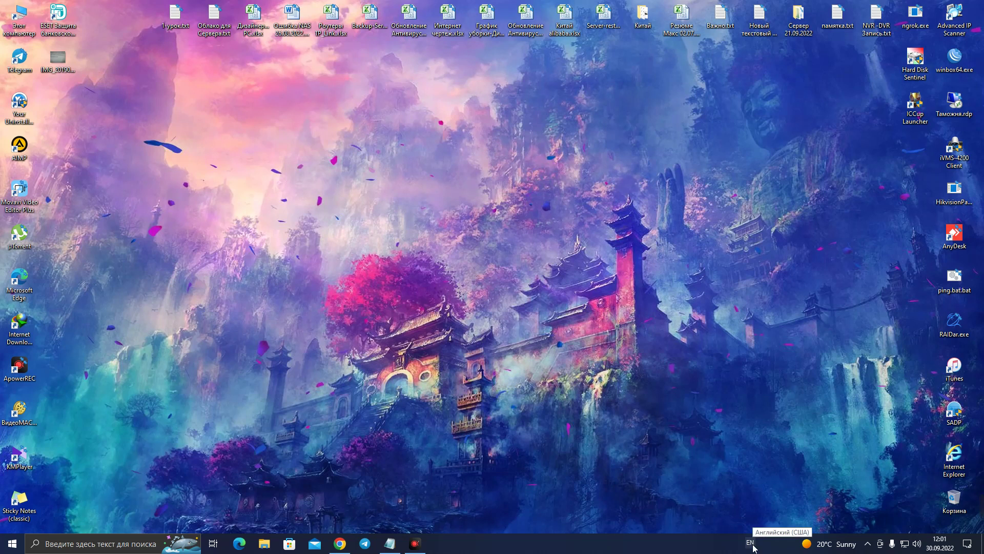
key("alt+shift")
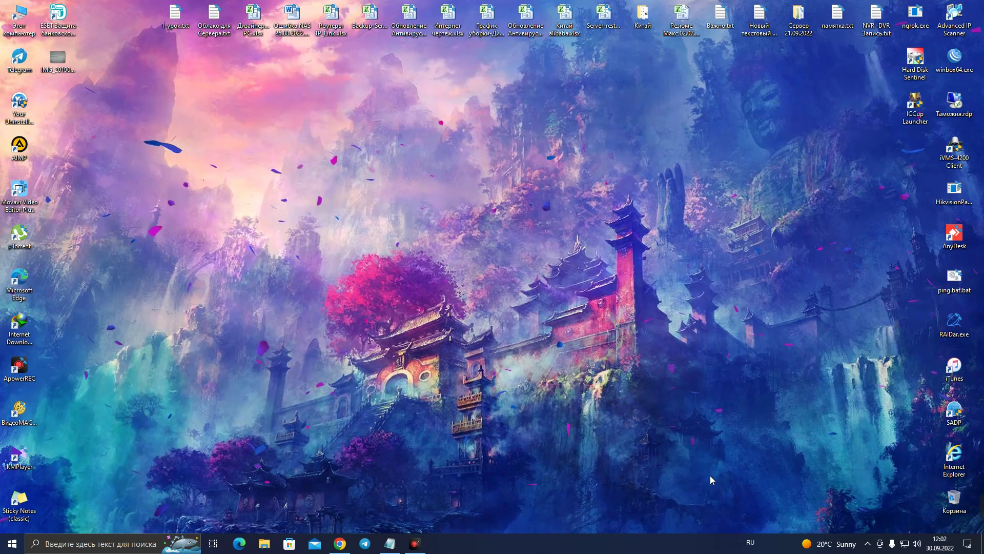
key("super+space")
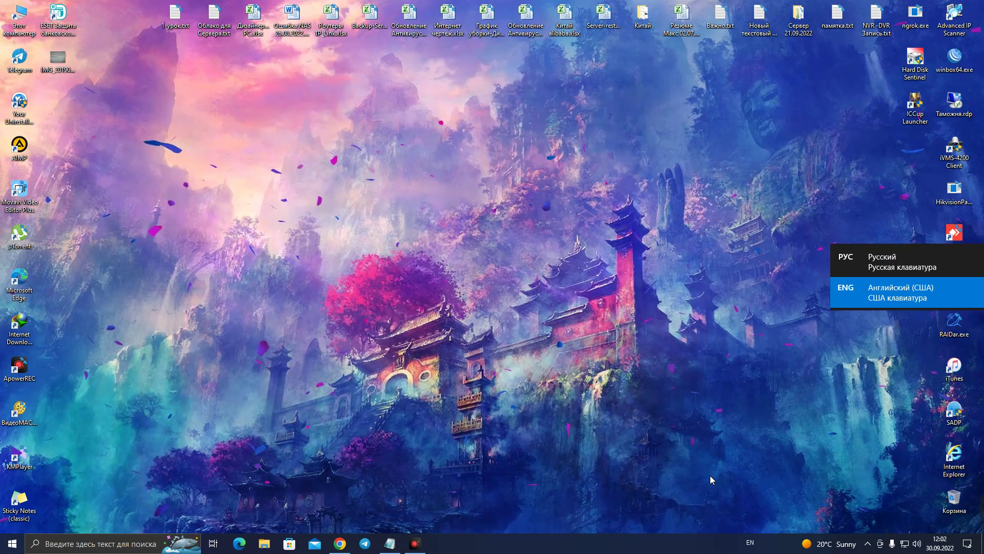
key("super+space")
key("super+space")
key("super+space")
key("super+space")
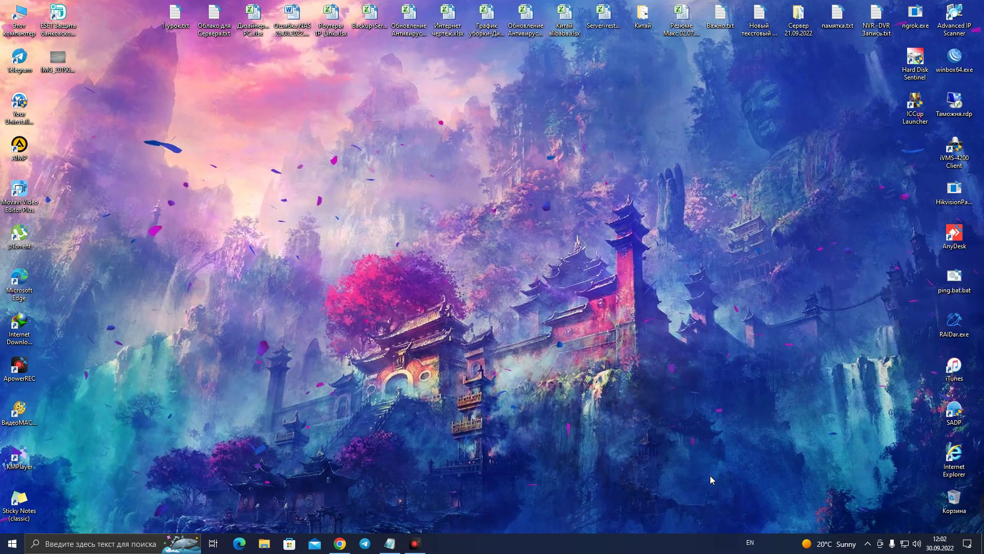
Step: Open the Windows language settings through Параметры of the taskbar's language indicator
right_click(750, 542)
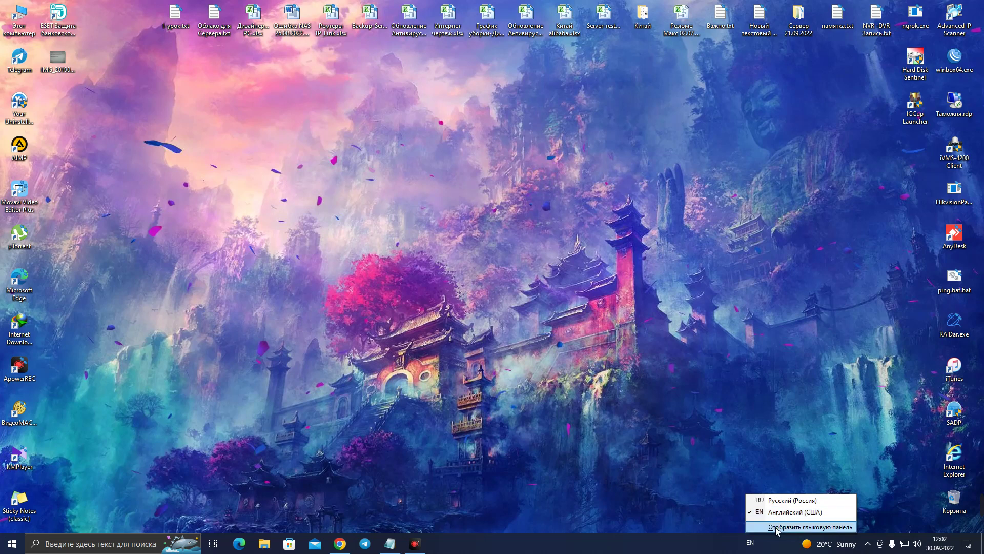
left_click(751, 542)
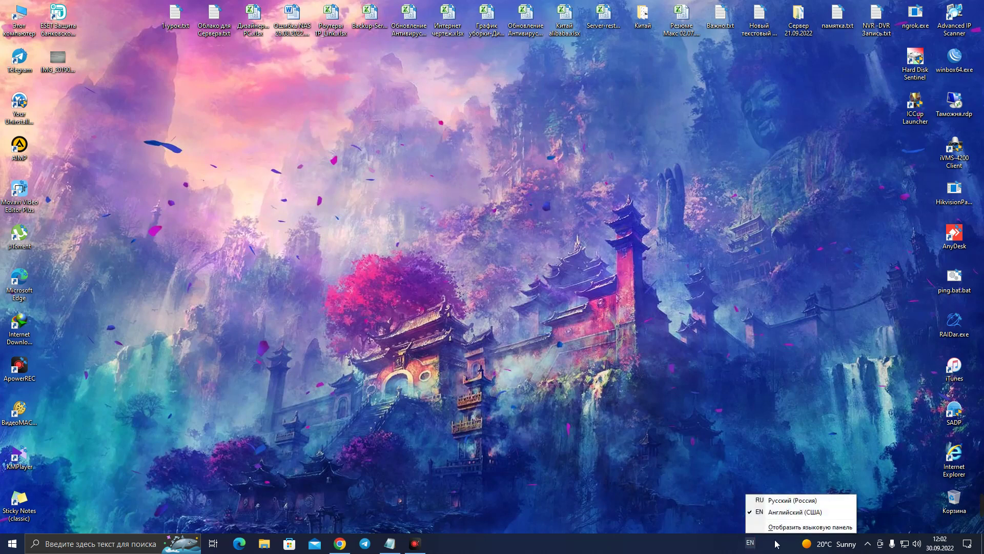
right_click(752, 545)
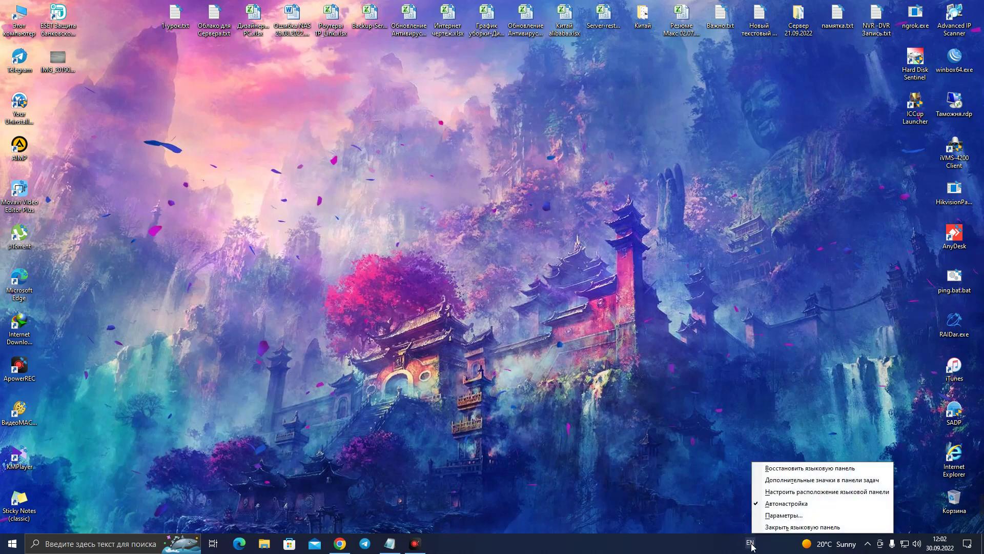
right_click(750, 544)
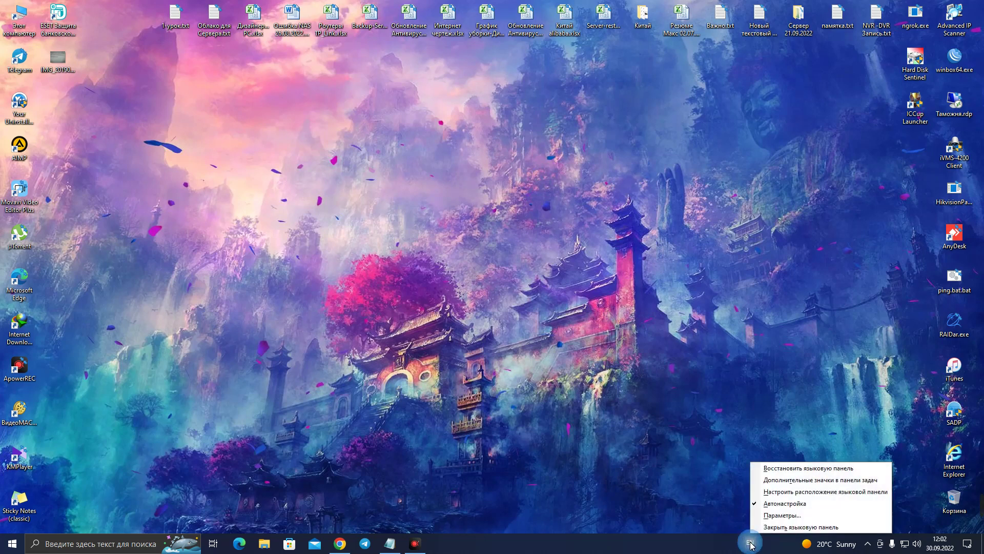
left_click(801, 515)
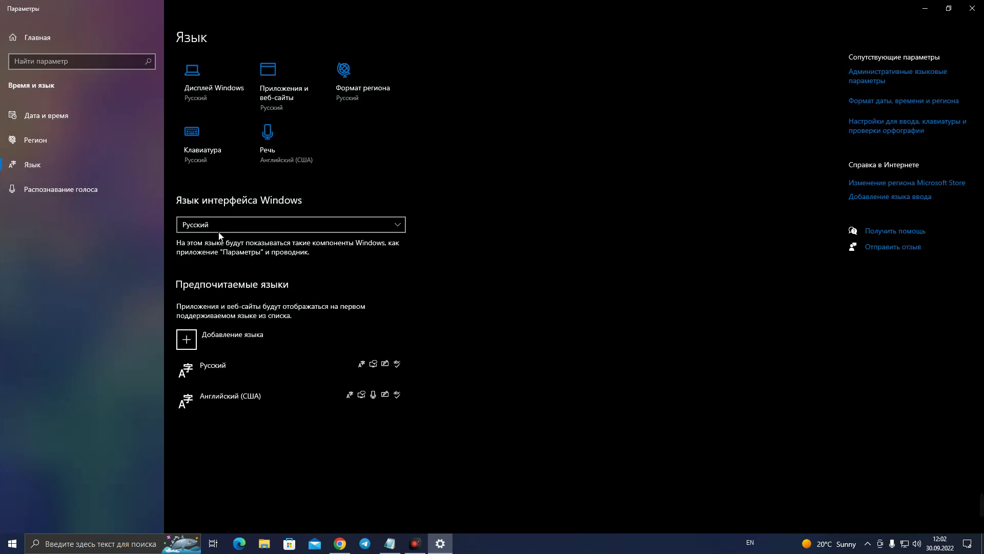
Step: Switch the Windows interface language to English (United States) while postponing the sign-out, and set it back to Русский
left_click(401, 227)
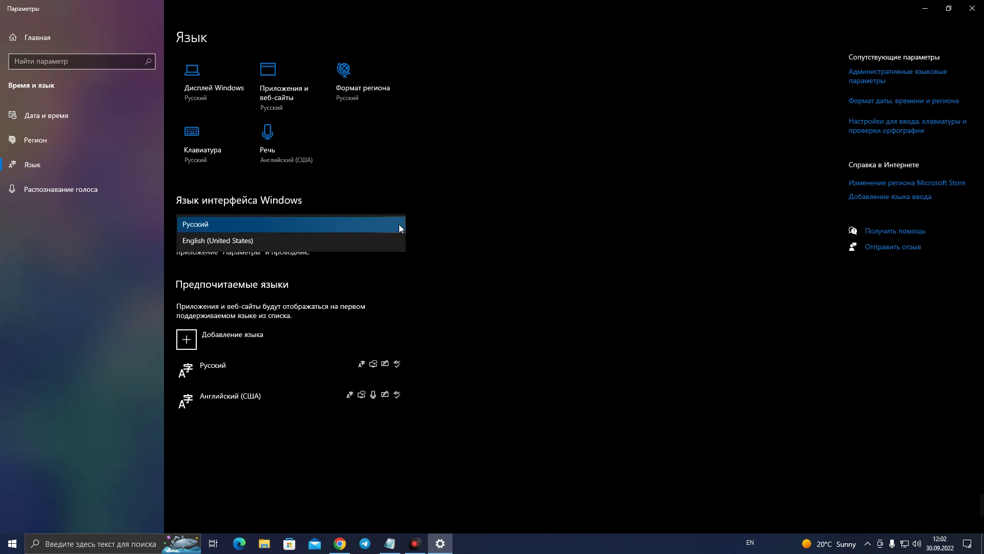
left_click(188, 434)
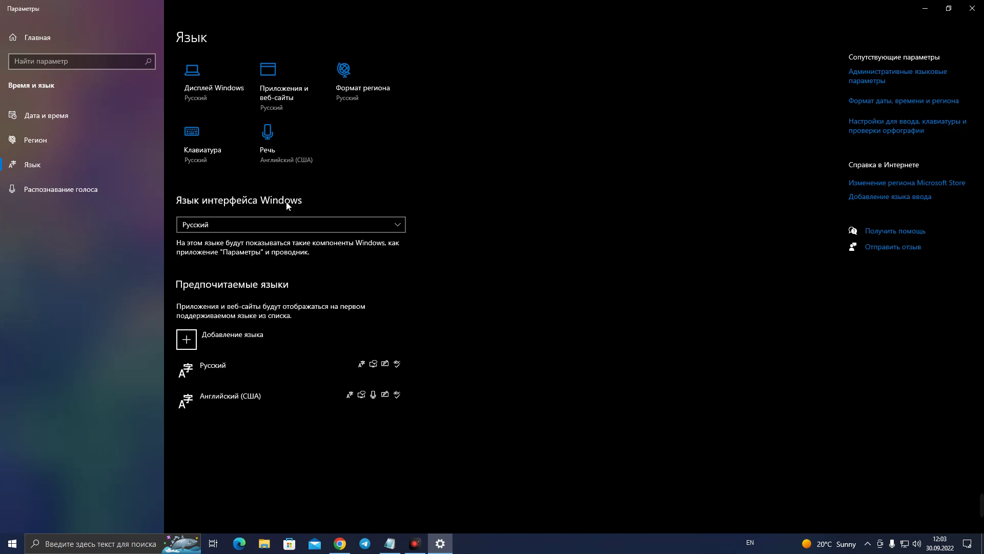
left_click(398, 225)
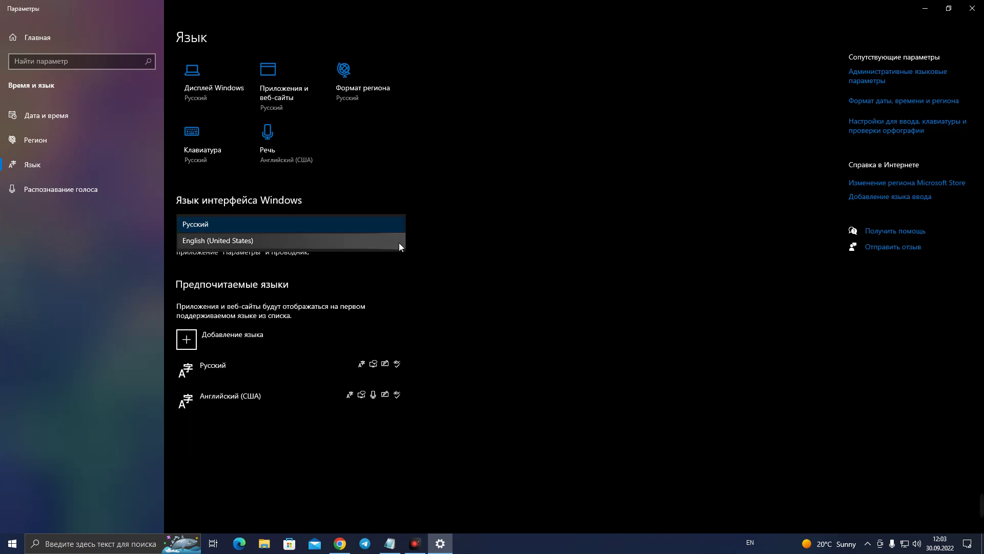
left_click(396, 242)
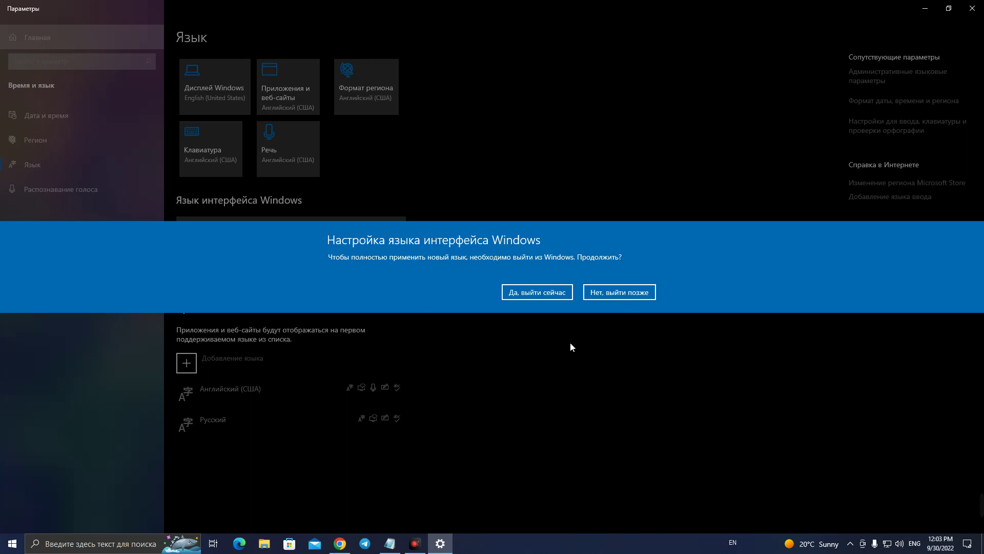
left_click(638, 293)
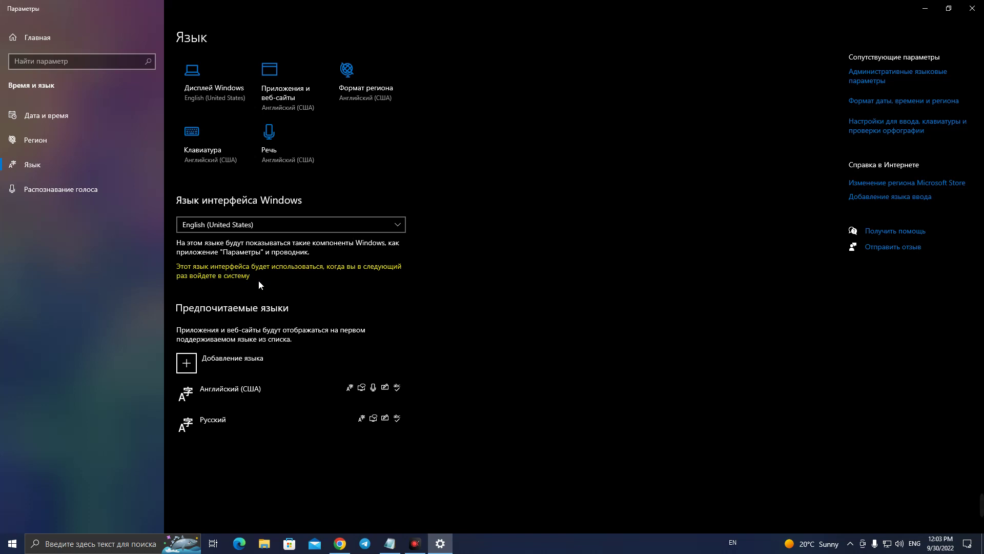
left_click(400, 228)
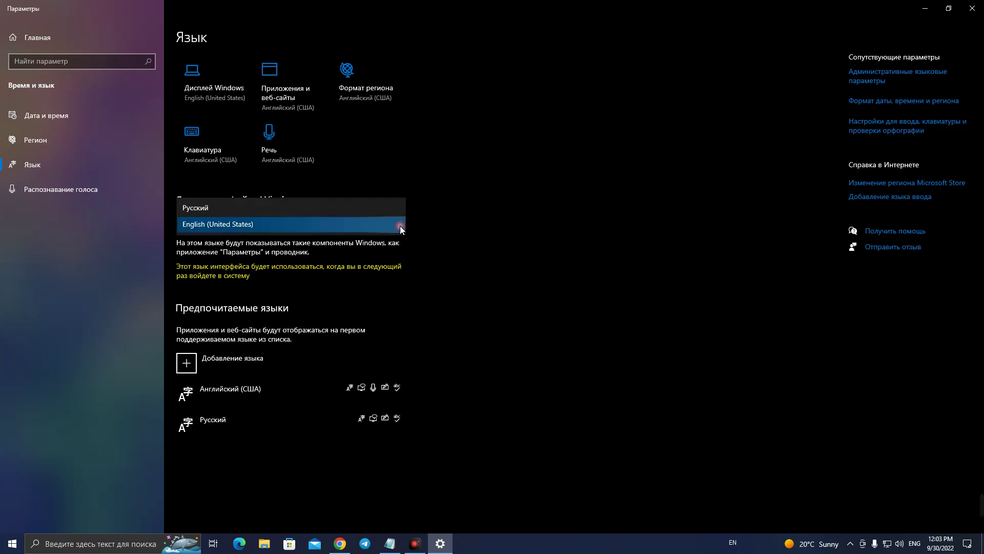
left_click(388, 208)
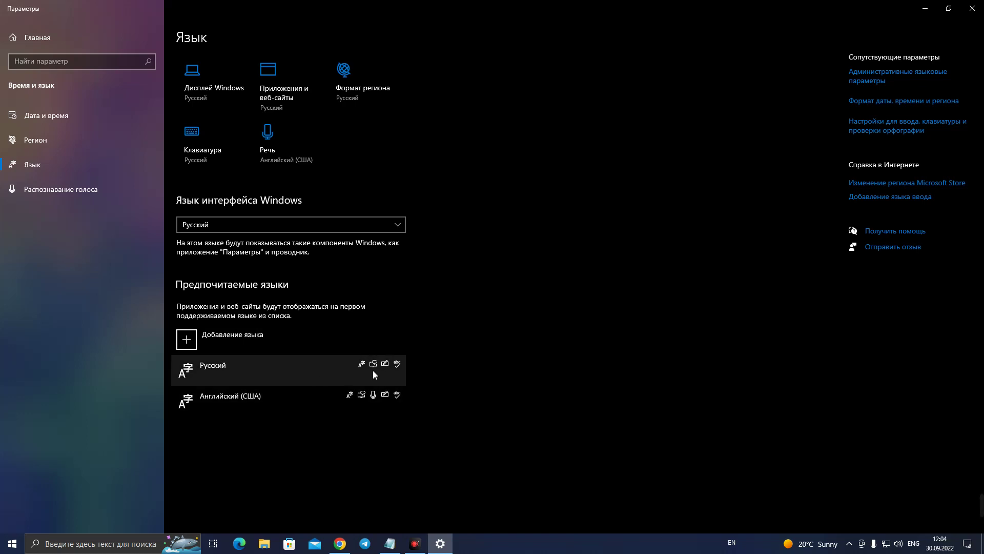
Step: Check the taskbar's list of input languages, view the language options of Русский, and return to the Язык page
left_click(732, 543)
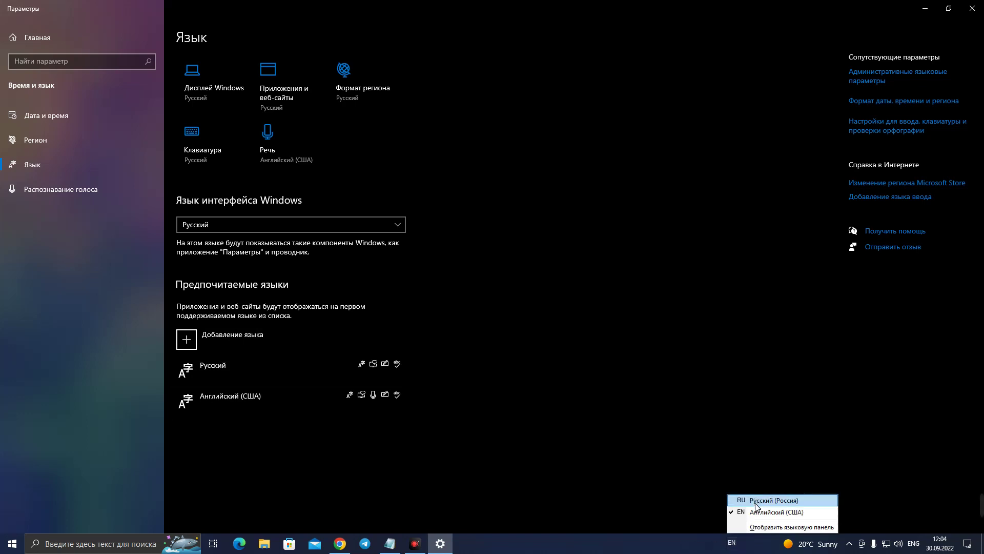
left_click(279, 384)
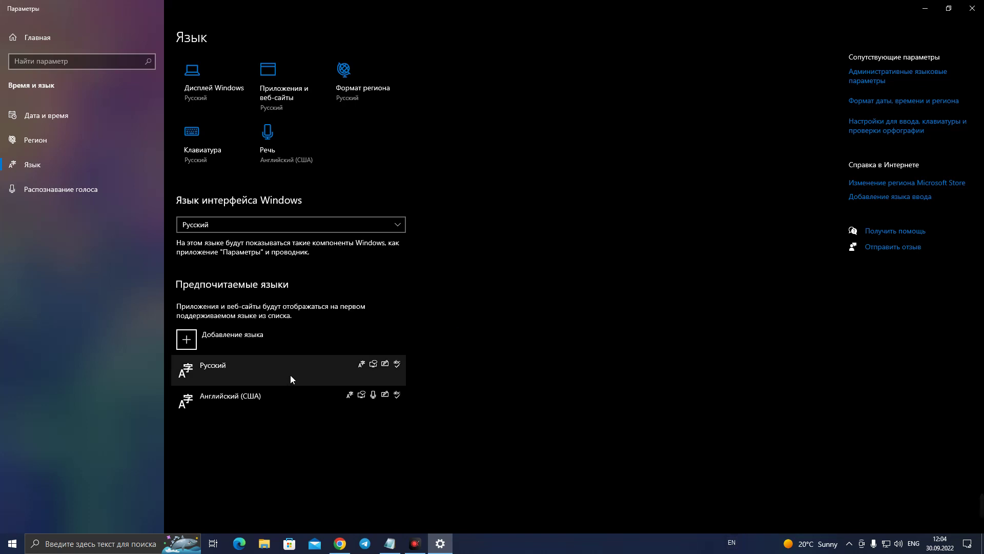
left_click(290, 376)
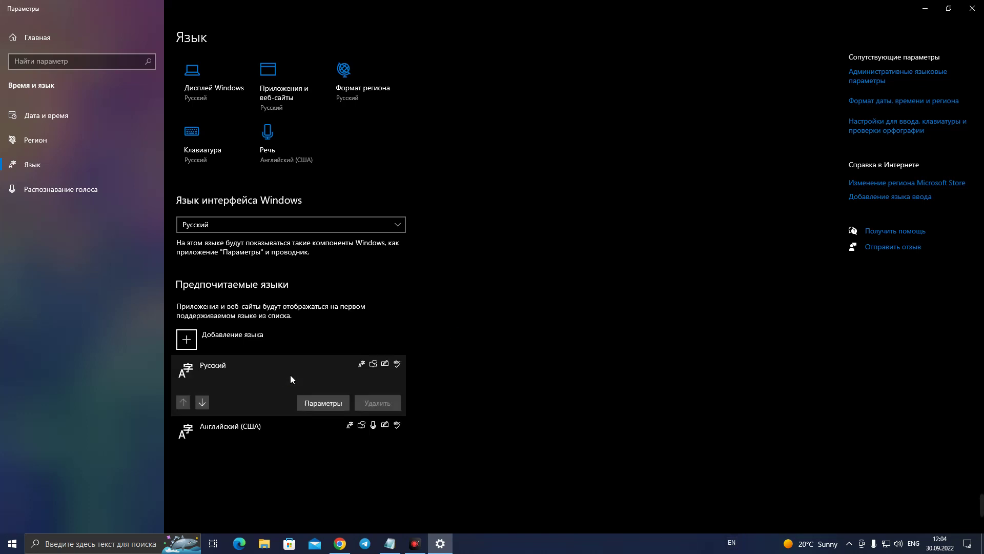
left_click(326, 402)
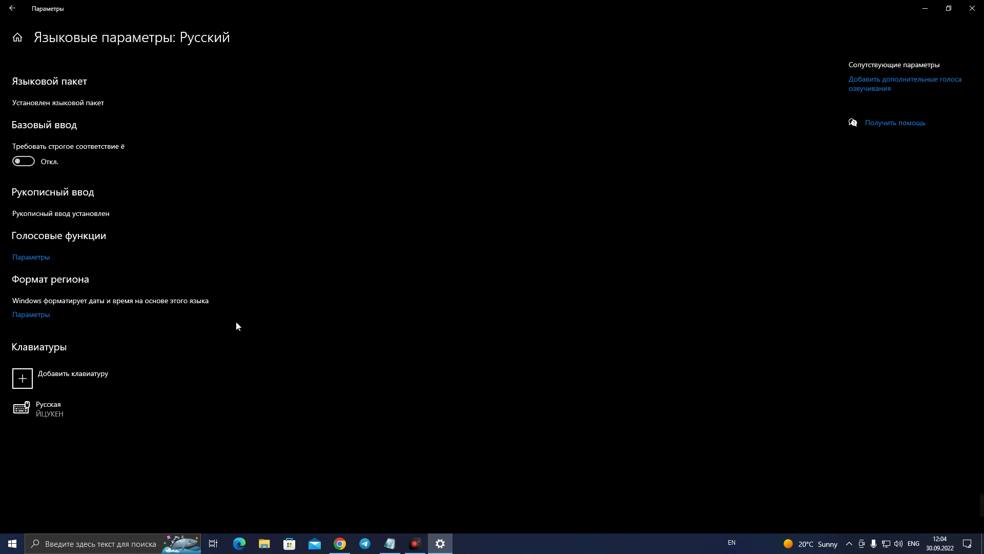
left_click(15, 10)
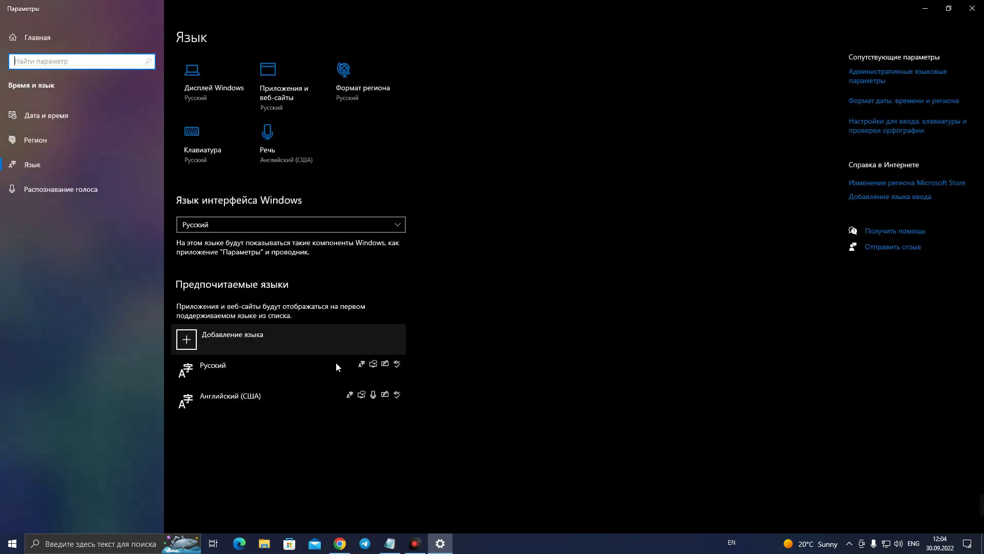
Step: View the language options of Английский (США) and its Распознавание голоса settings down to the installed voice packages, and return to the Язык page
left_click(309, 399)
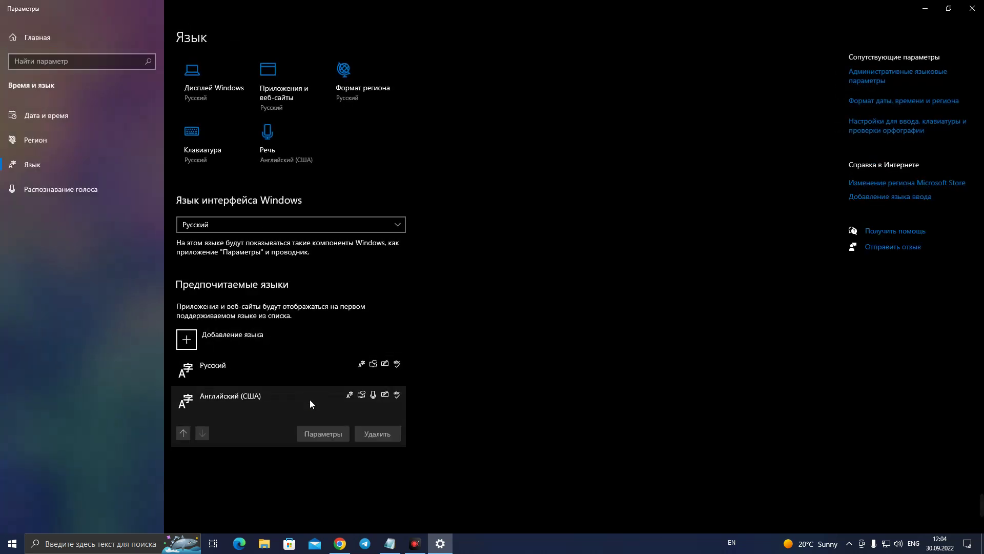
left_click(323, 434)
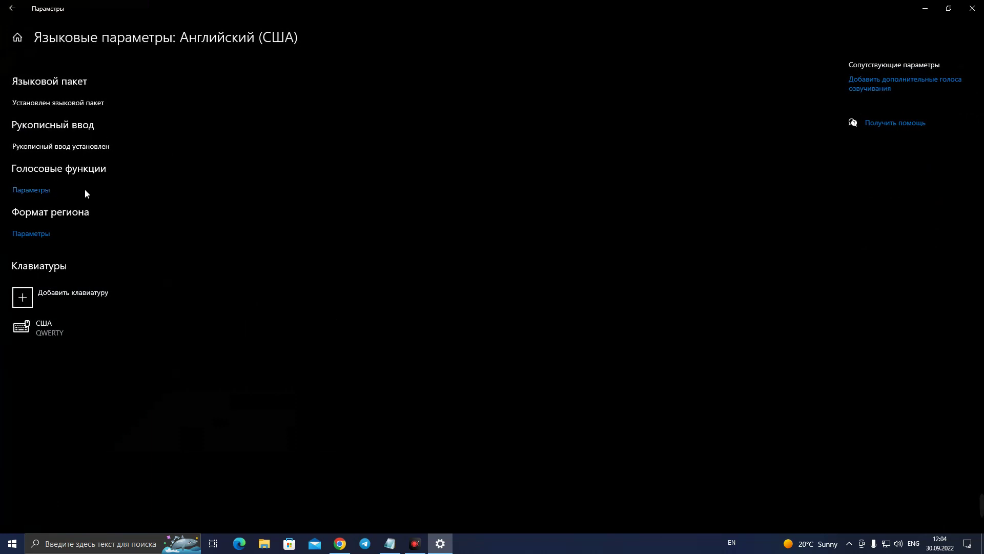
left_click(36, 191)
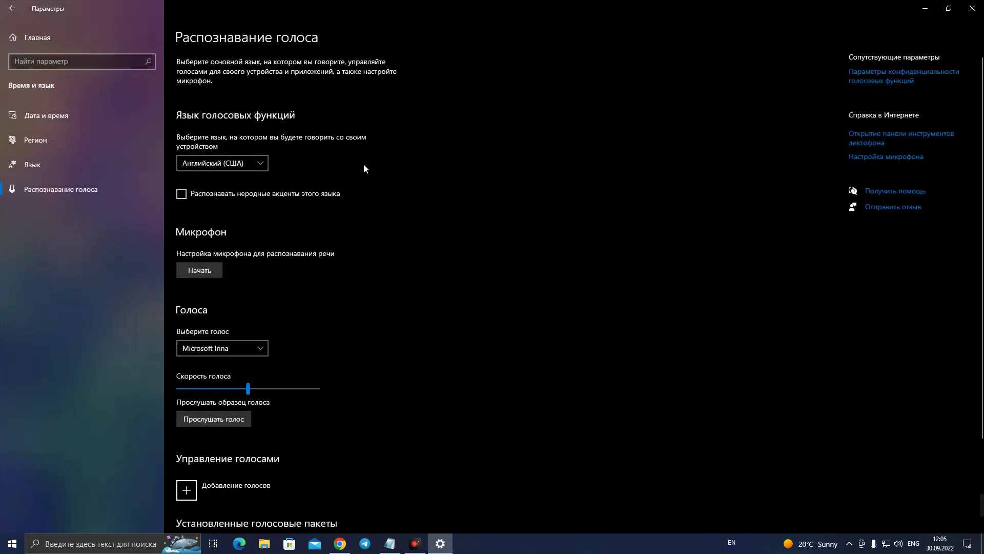
scroll(389, 373, "down", 3)
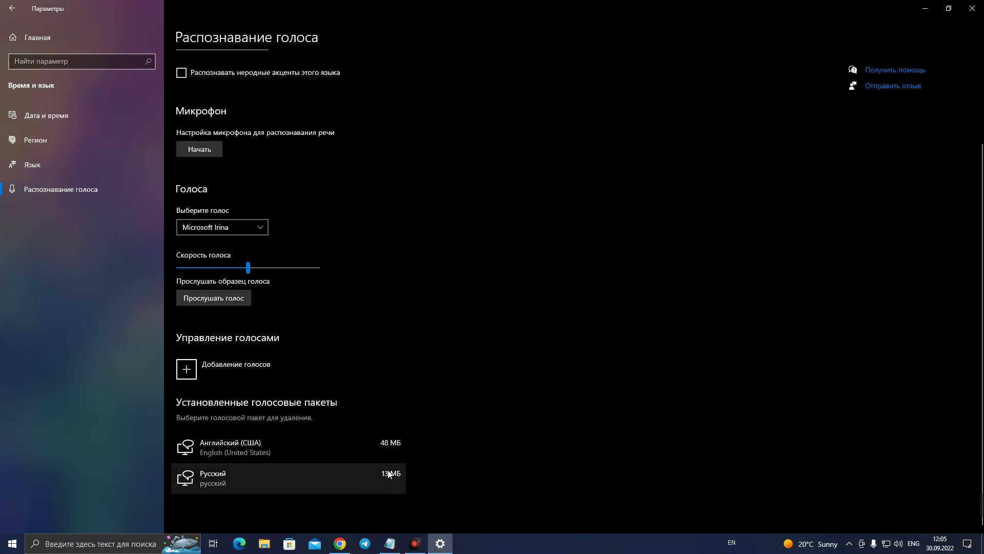
scroll(375, 481, "up", 3)
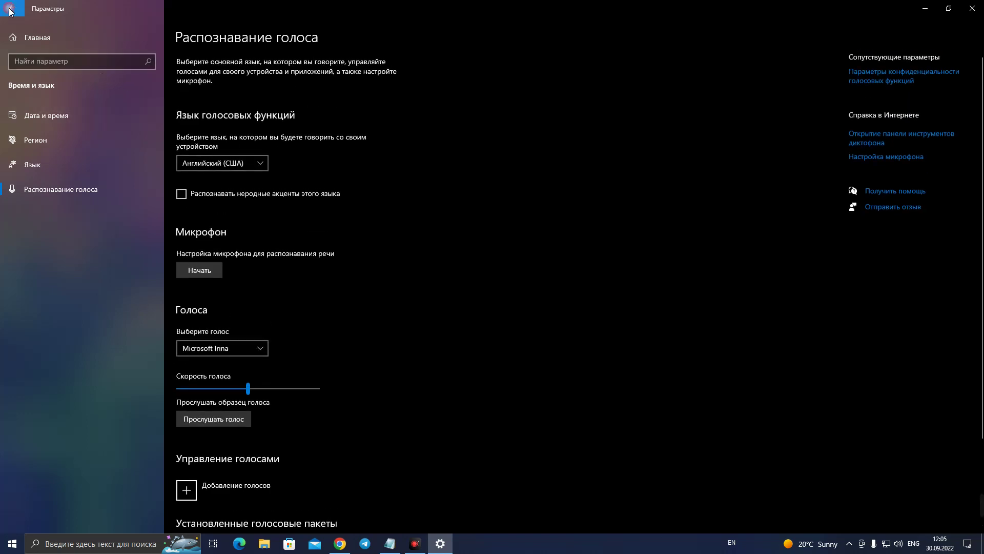
left_click(10, 11)
left_click(10, 12)
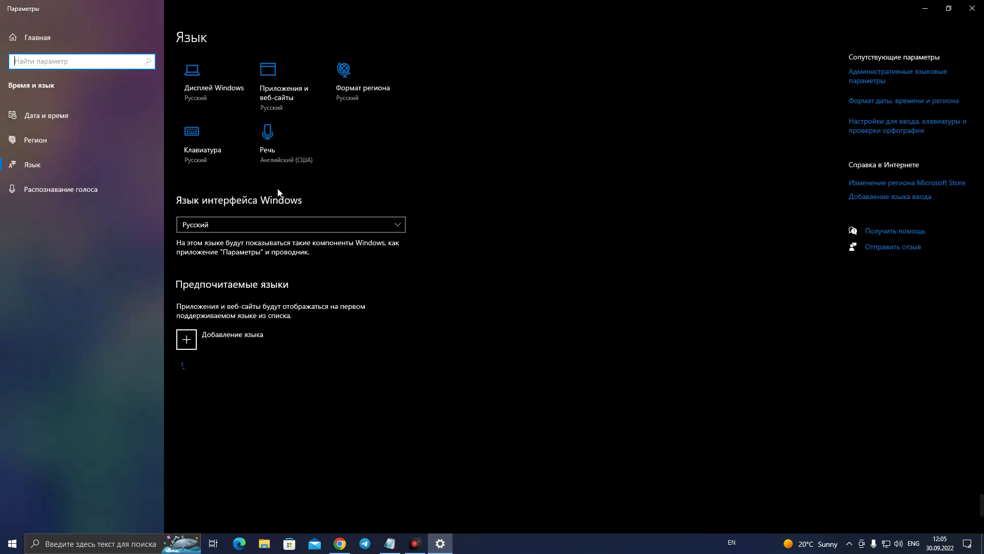
Step: Start adding a preferred language and choose Español (Panamá) from the installable languages
left_click(228, 336)
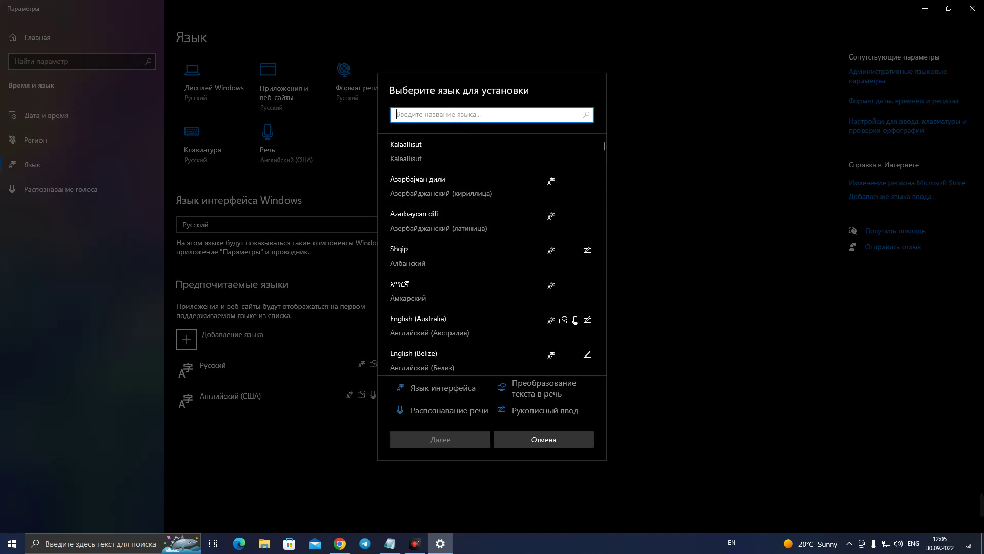
scroll(484, 281, "down", 3)
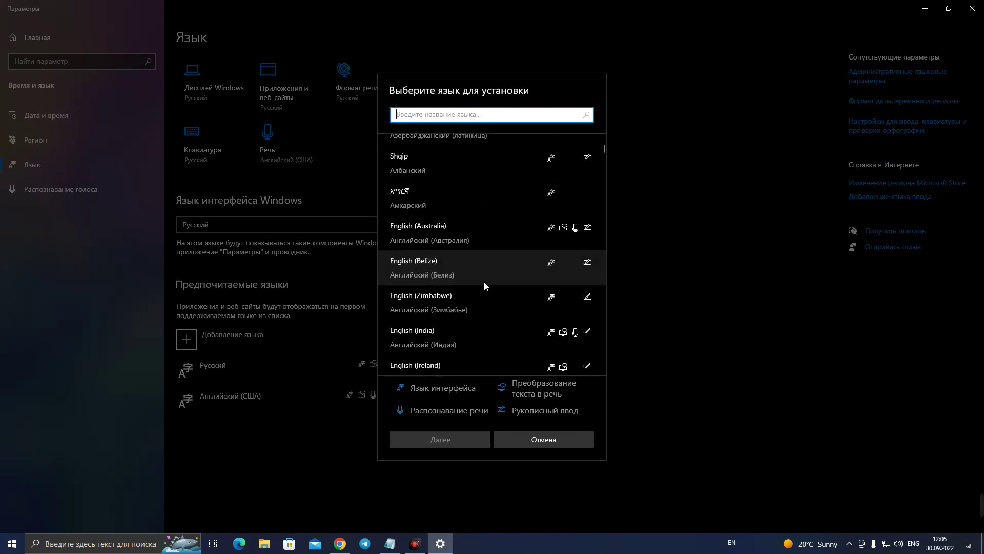
scroll(484, 281, "down", 5)
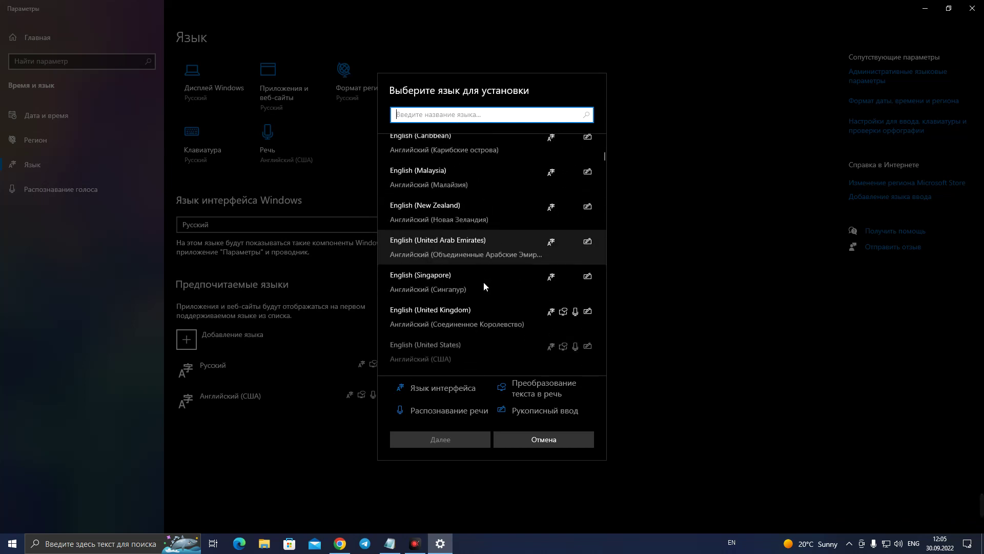
scroll(484, 283, "down", 5)
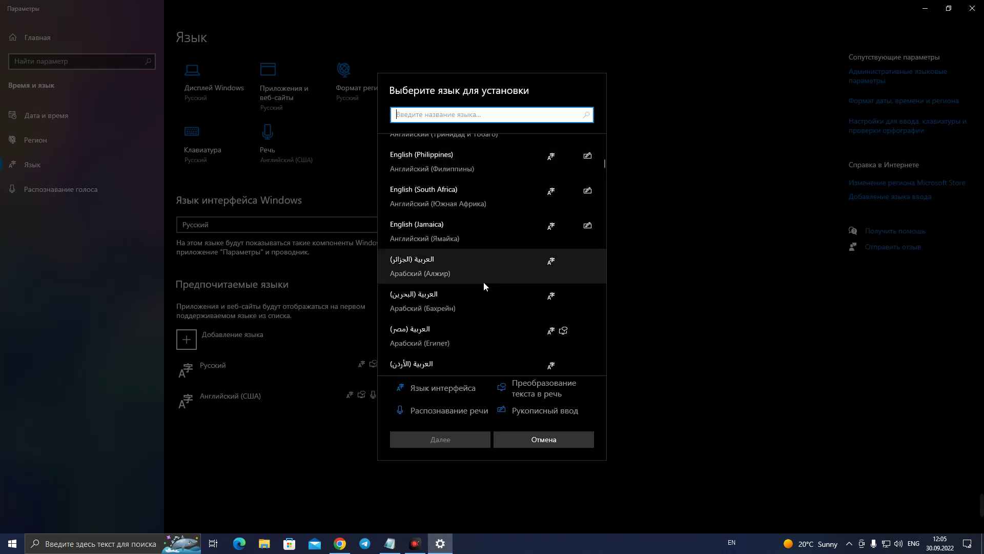
scroll(484, 287, "down", 6)
scroll(484, 282, "down", 5)
scroll(492, 278, "down", 6)
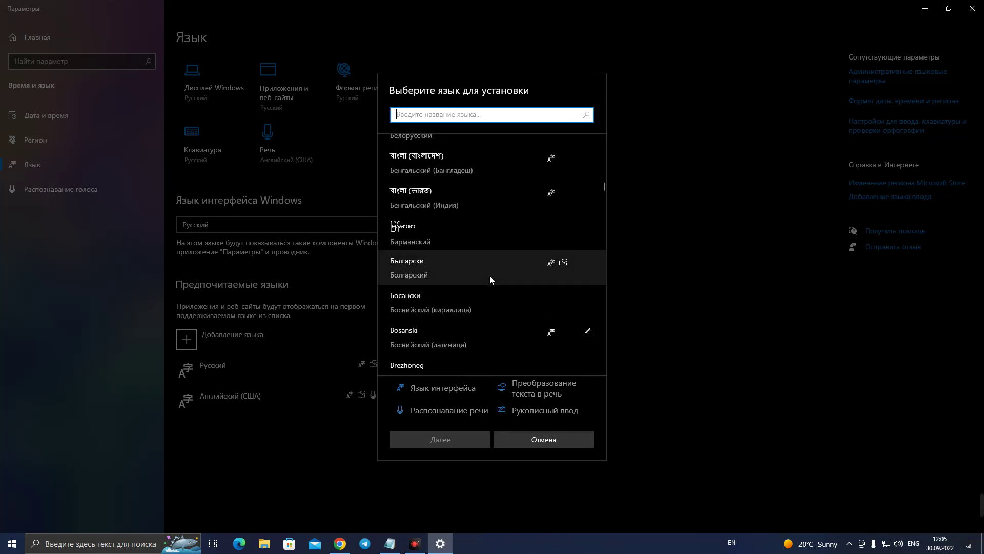
scroll(491, 279, "down", 6)
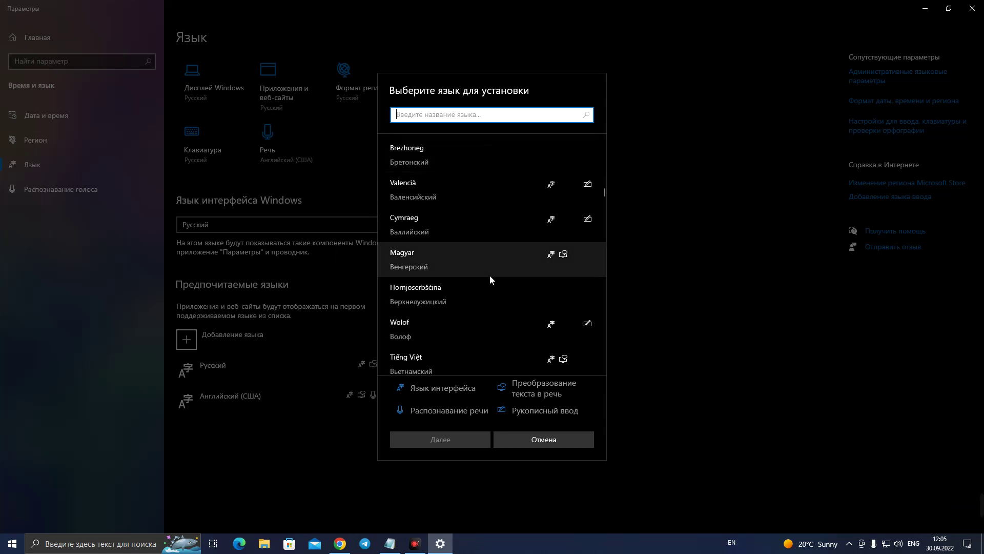
scroll(490, 277, "down", 5)
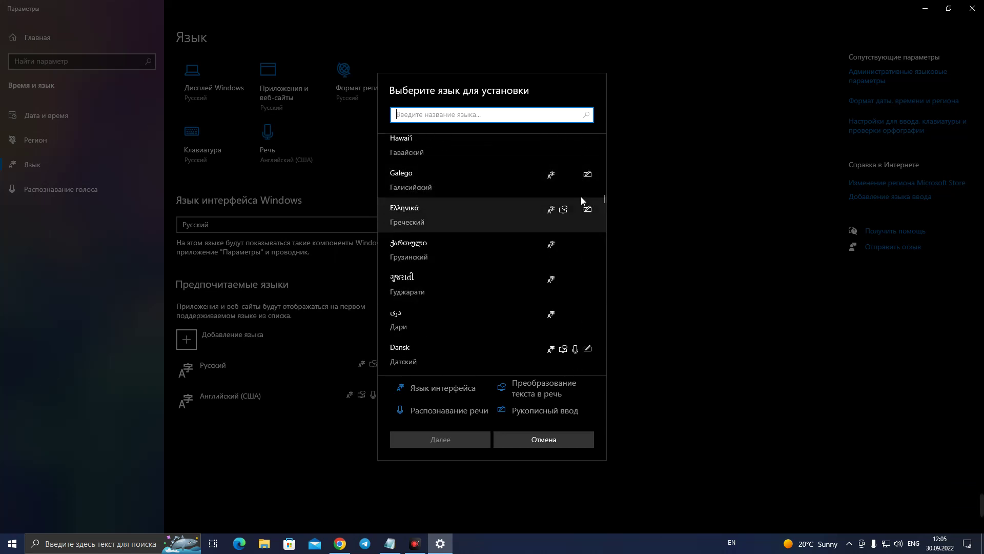
scroll(483, 298, "down", 3)
scroll(481, 296, "down", 2)
scroll(481, 296, "down", 5)
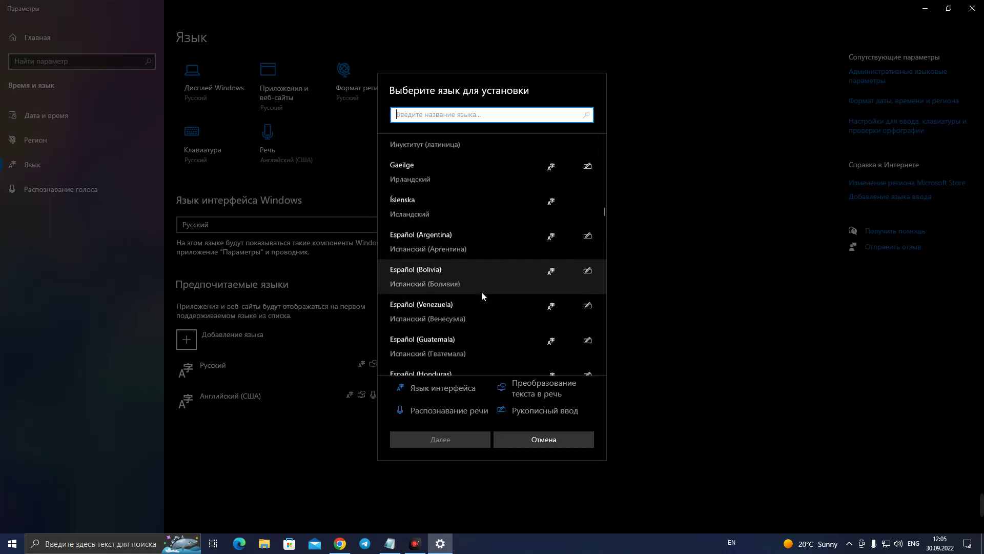
scroll(482, 293, "down", 8)
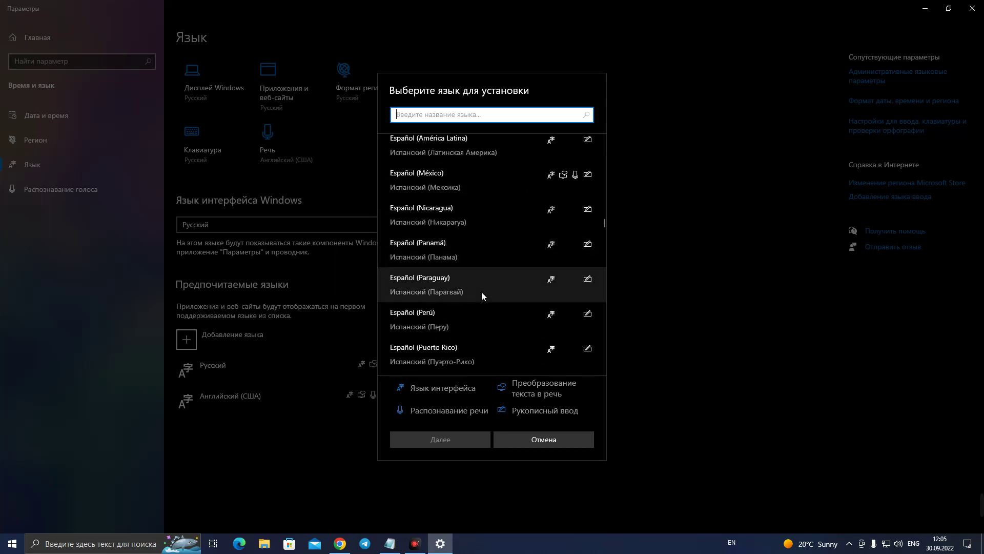
left_click(495, 254)
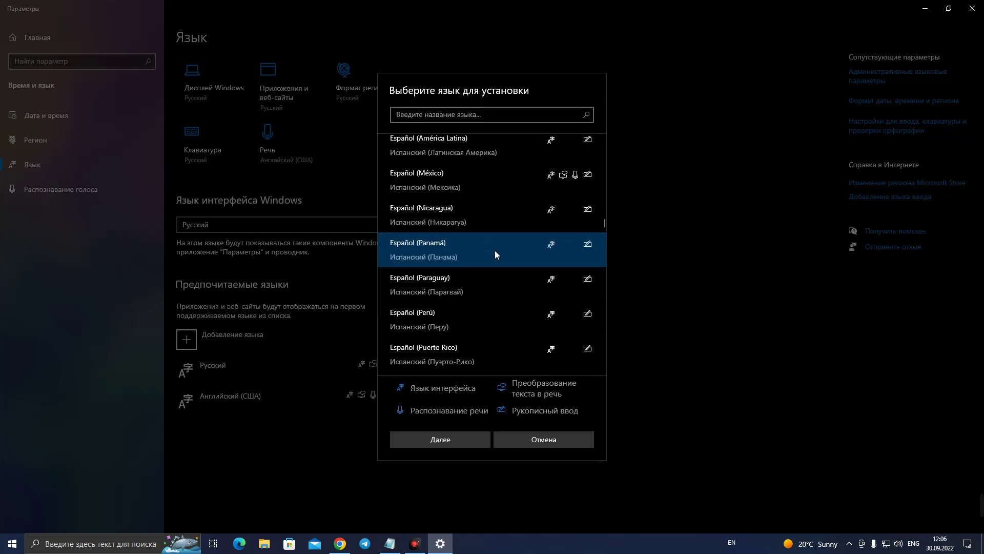
Step: Install Español (Panamá) with its language pack and handwriting component, without making it the Windows interface language
left_click(453, 439)
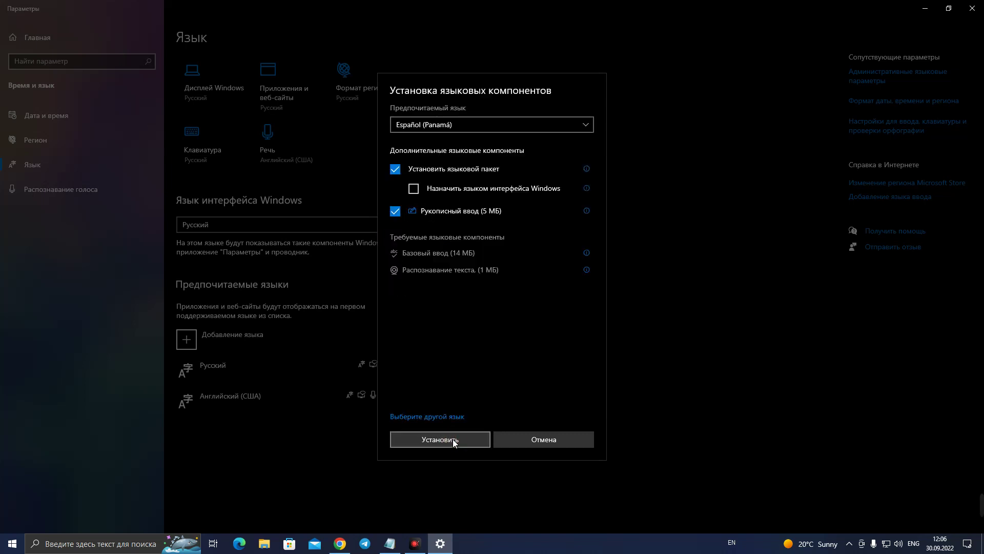
left_click(464, 167)
left_click(458, 169)
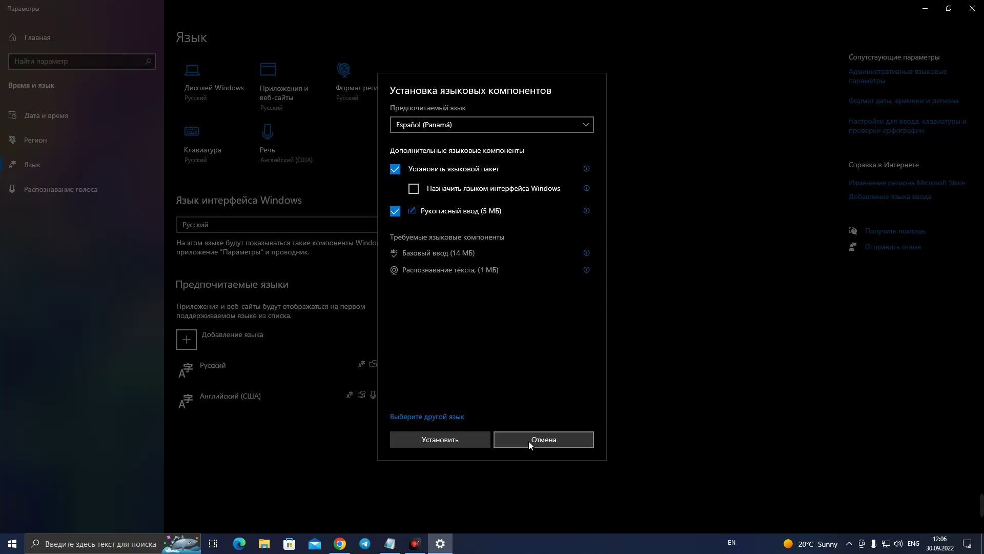
left_click(471, 441)
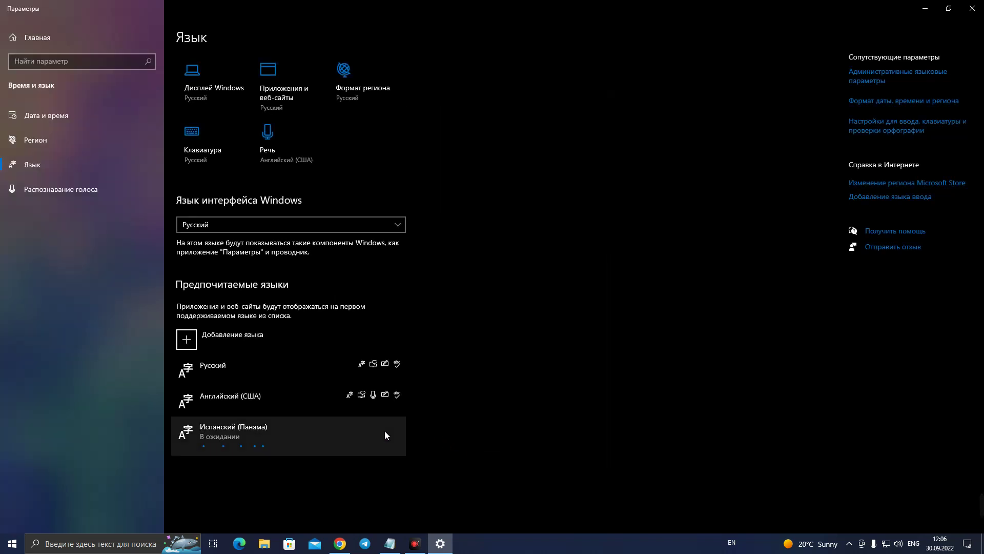
Step: View the language options of Испанский (Панама) and return to the Язык page
left_click(289, 434)
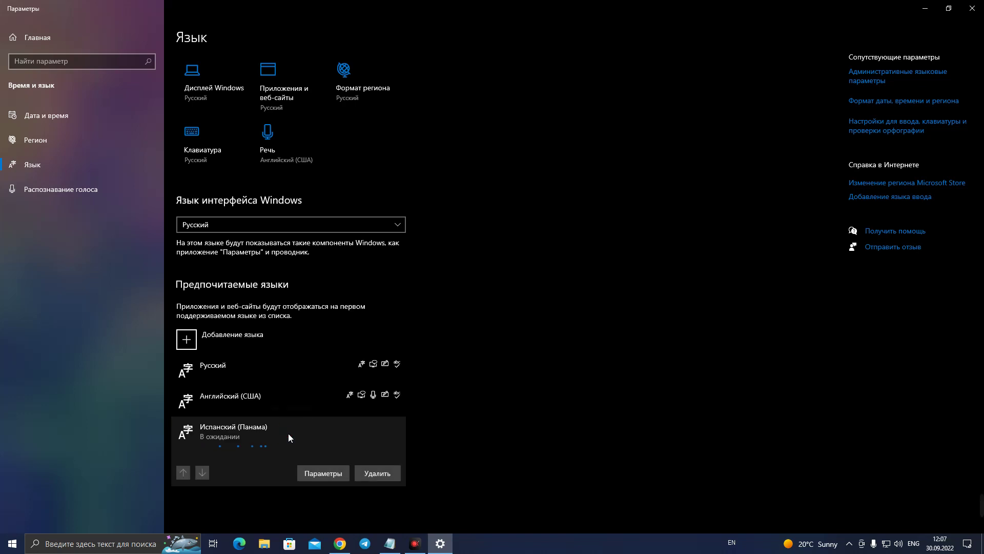
left_click(323, 473)
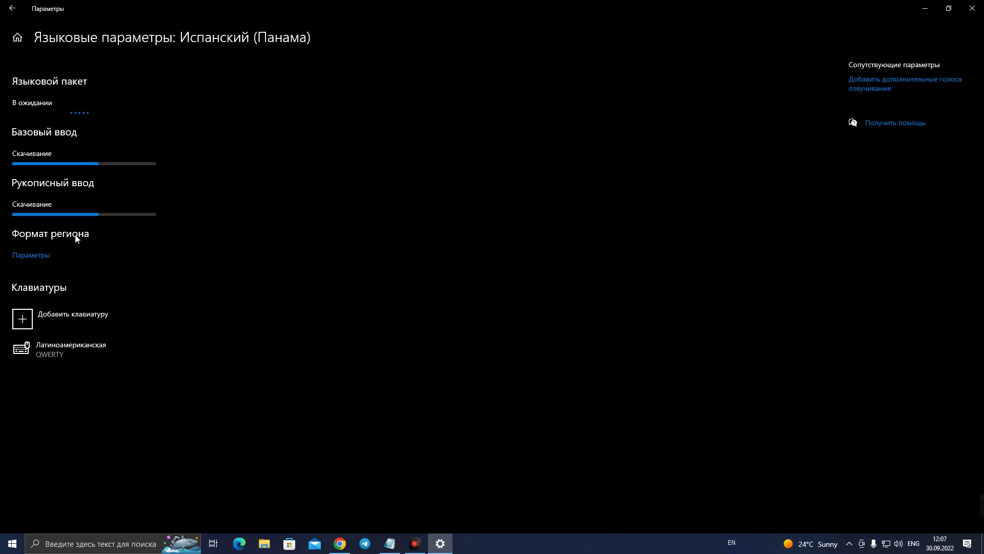
left_click(11, 8)
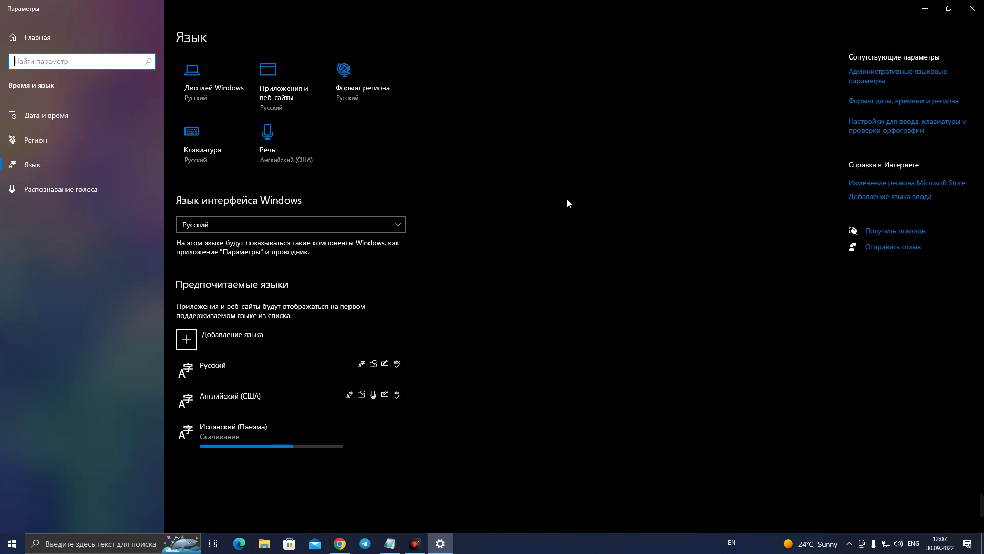
Step: Open the date, time and region format settings, view the available countries under Страна или регион, and keep Россия
left_click(910, 103)
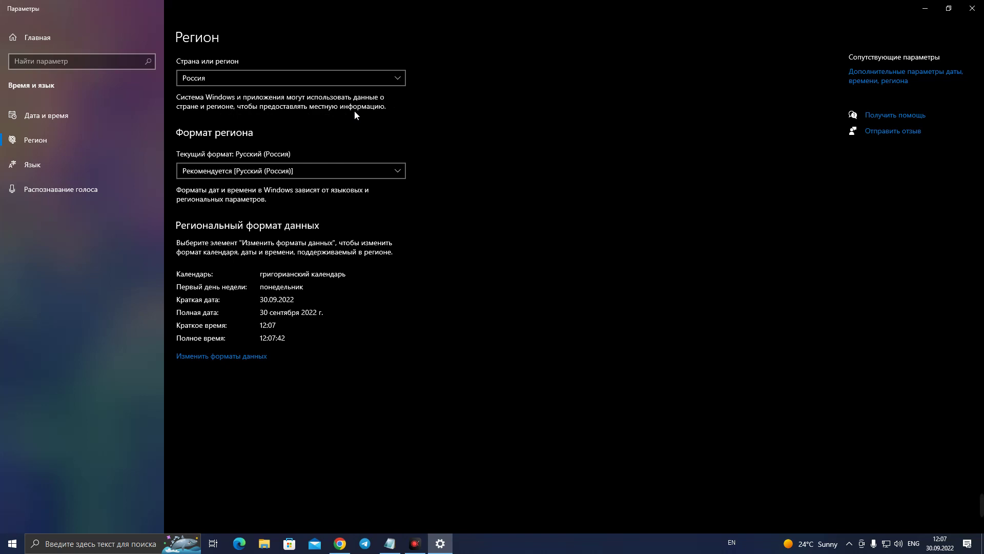
left_click(400, 79)
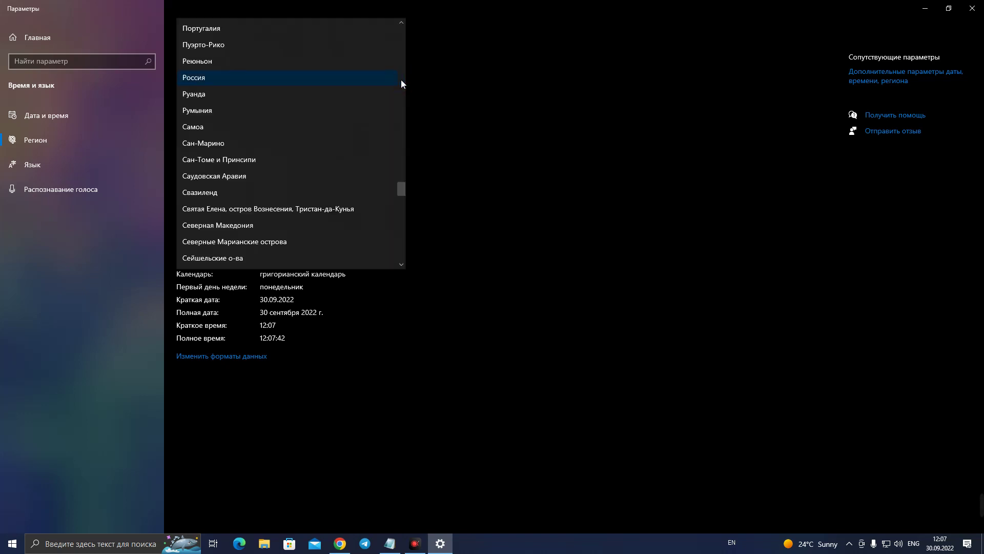
left_click(486, 113)
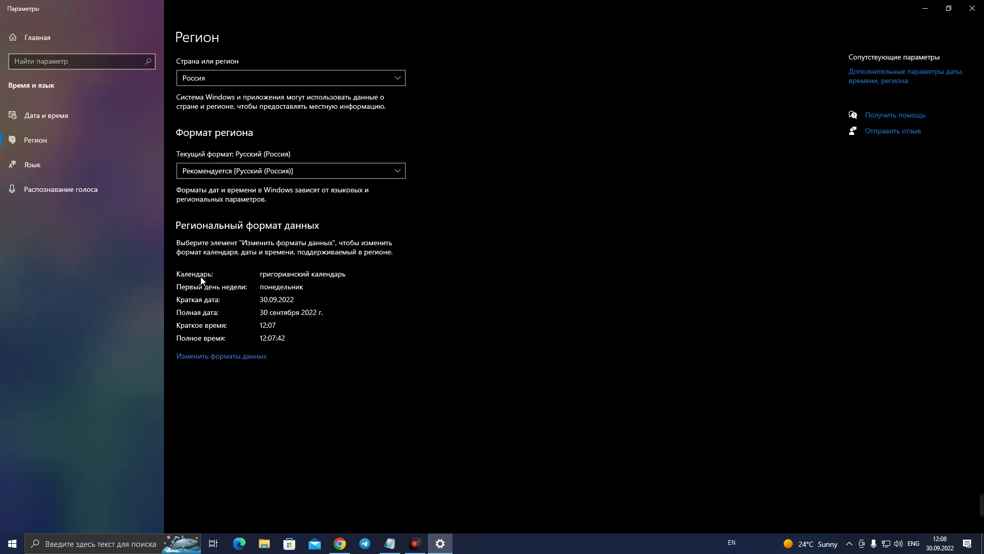
Step: View the taskbar clock's full date, time and calendar, and return to the Регион page
mouse_move(936, 545)
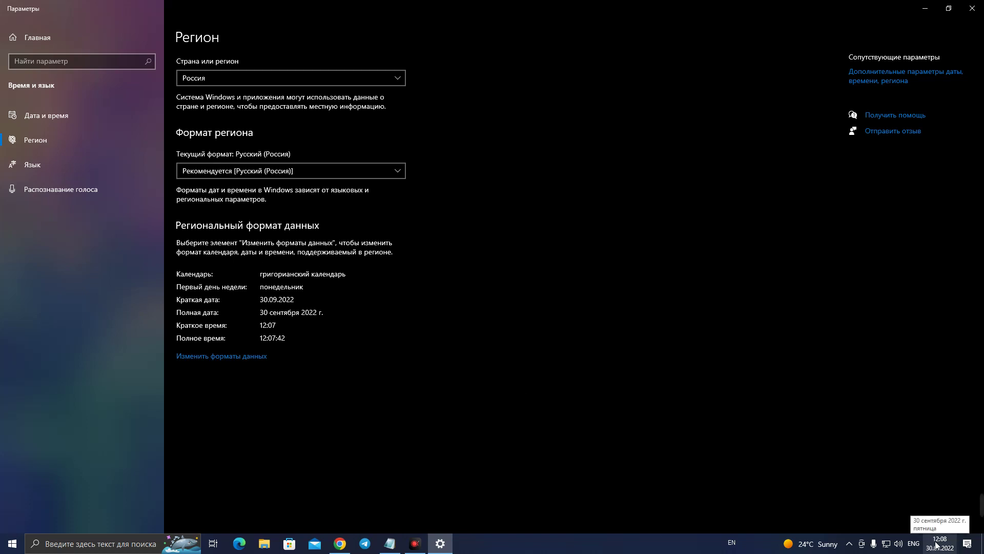
left_click(936, 545)
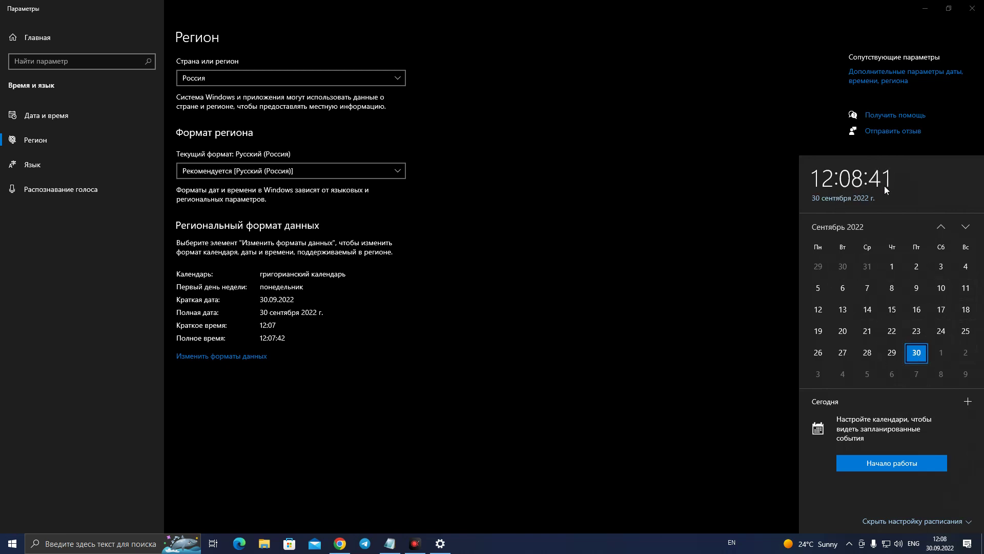
left_click(469, 338)
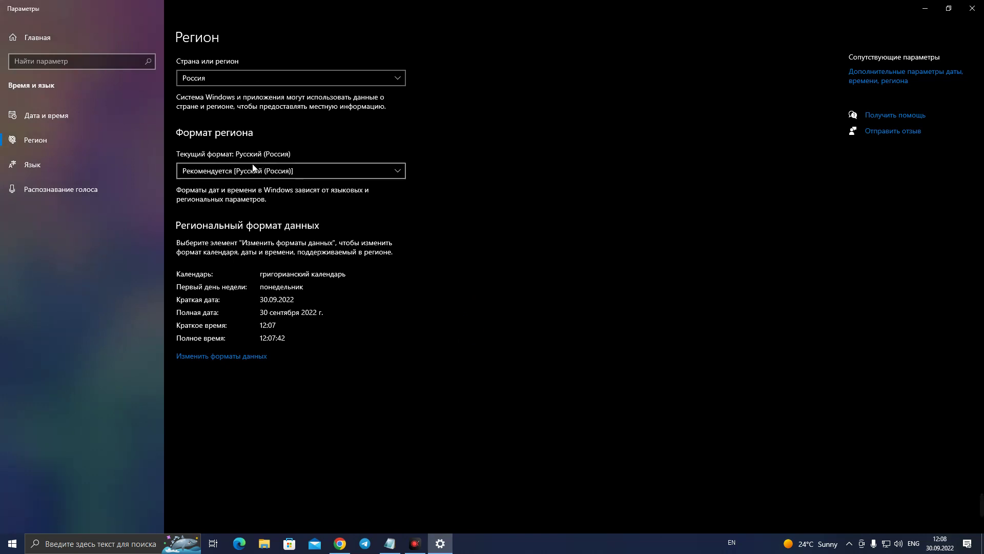
Step: Open the additional date, time and region settings and switch to the Control Panel's Часы и регион window
left_click(878, 87)
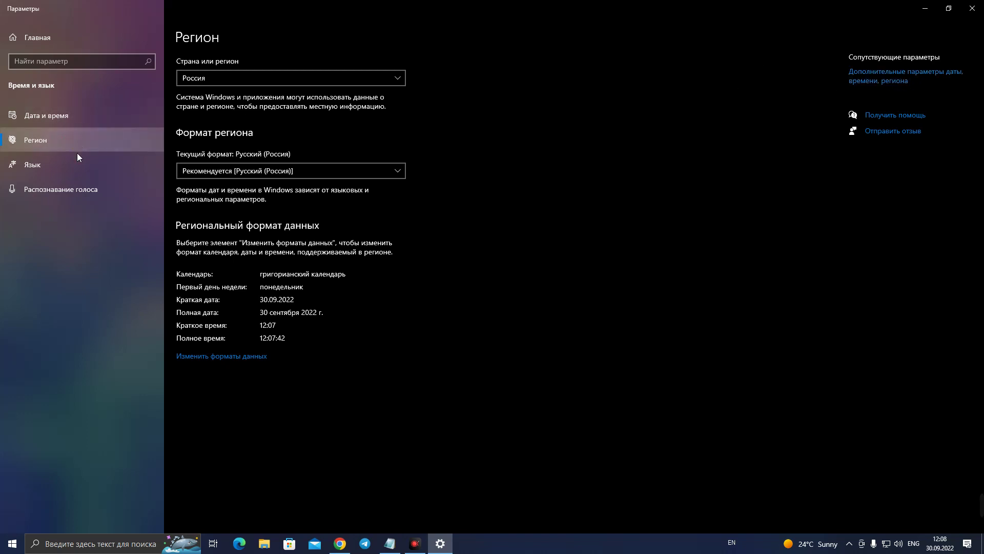
left_click(81, 168)
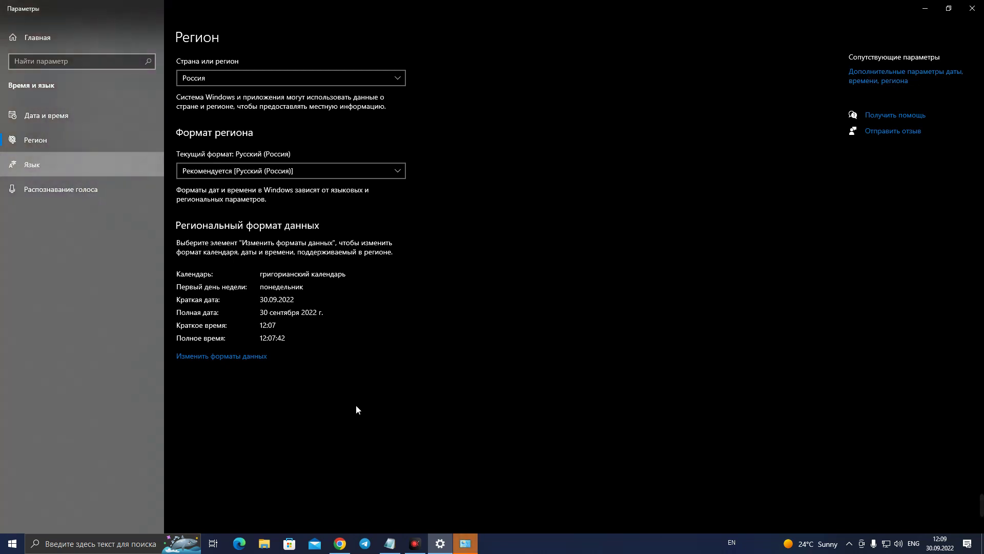
left_click(468, 547)
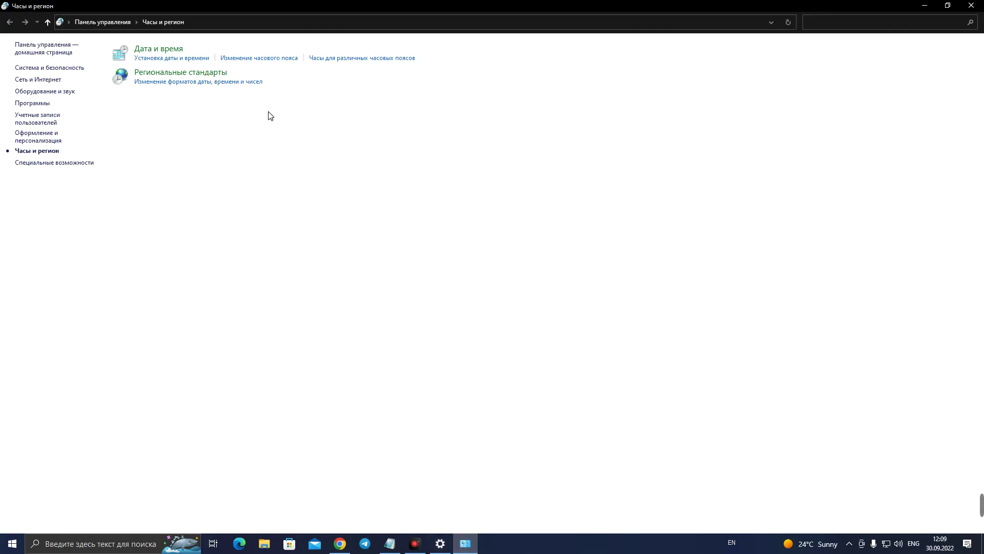
Step: Open Дата и время, centre its window, and view the time zone choices and the date and time setup, cancelling both
left_click(176, 51)
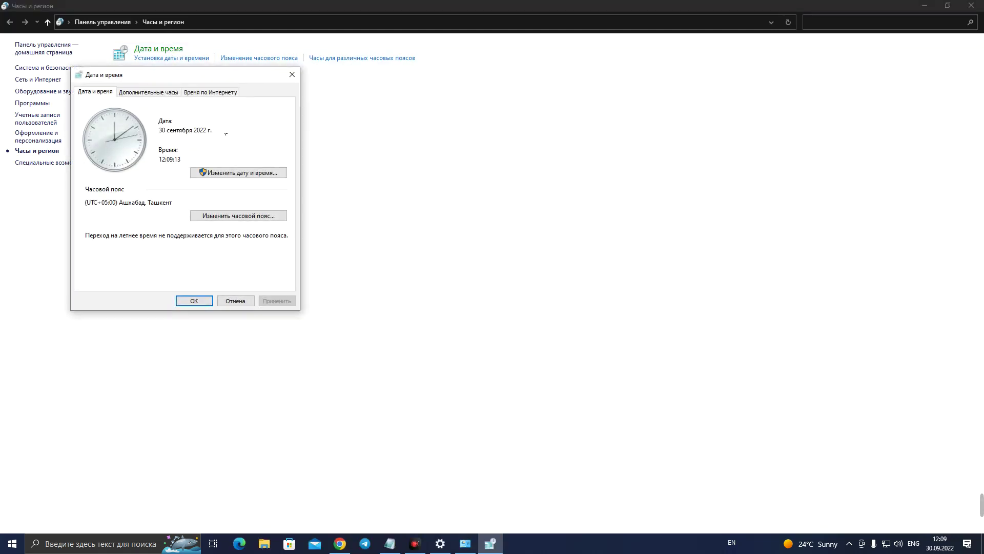
left_click_drag(215, 80, 426, 149)
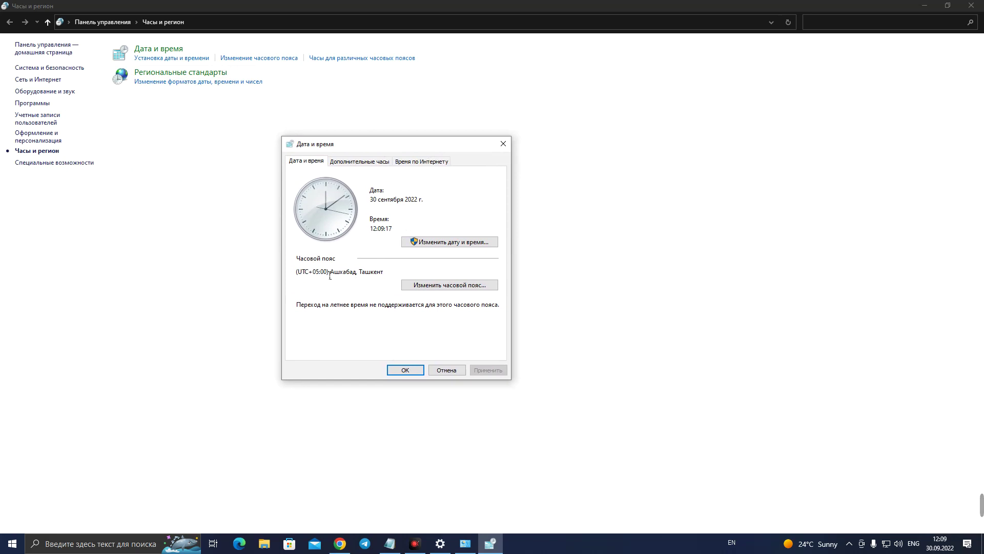
left_click(451, 285)
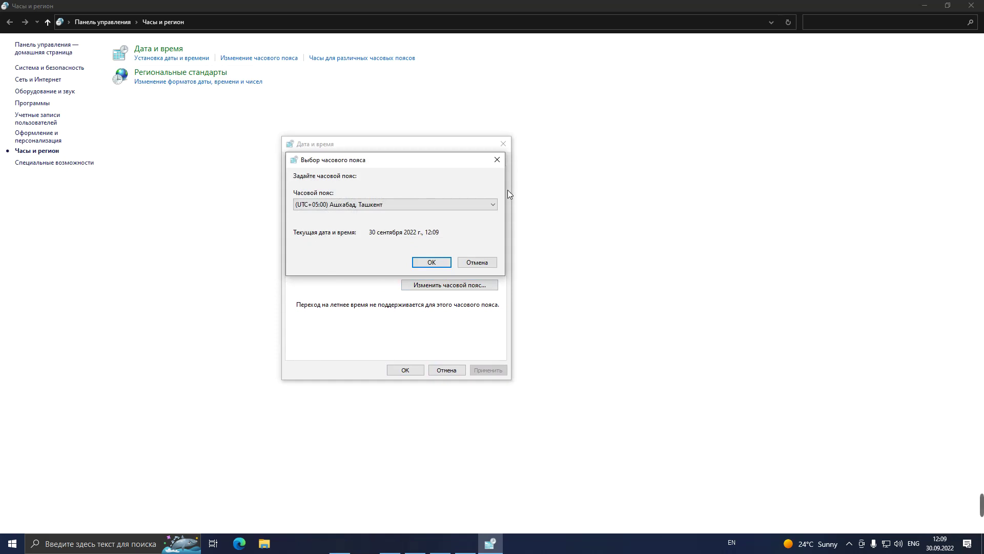
left_click(492, 204)
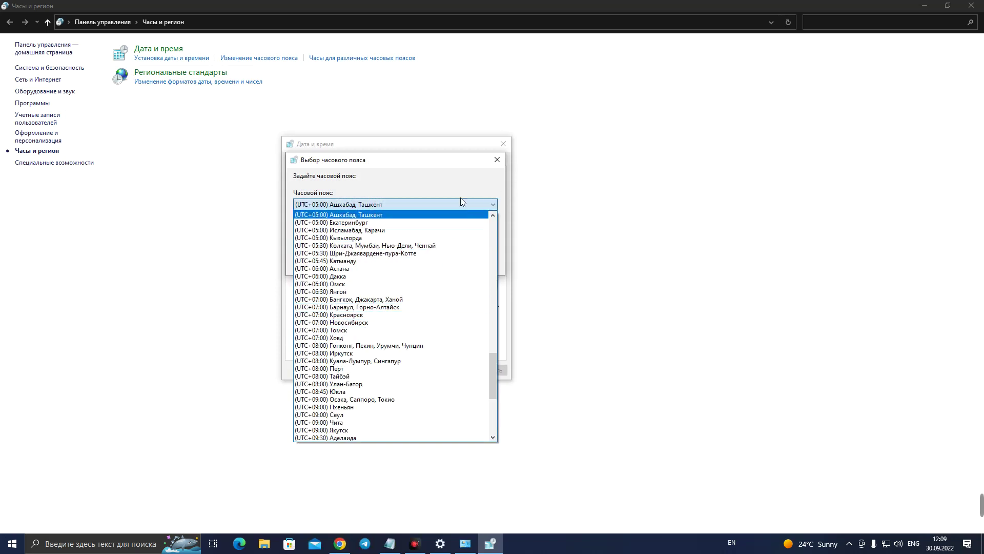
left_click(463, 179)
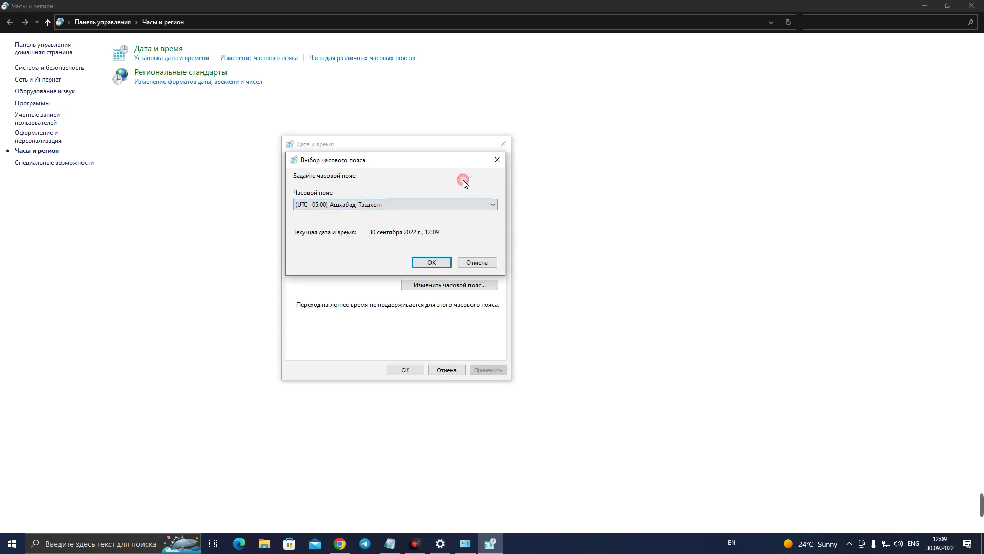
left_click(478, 262)
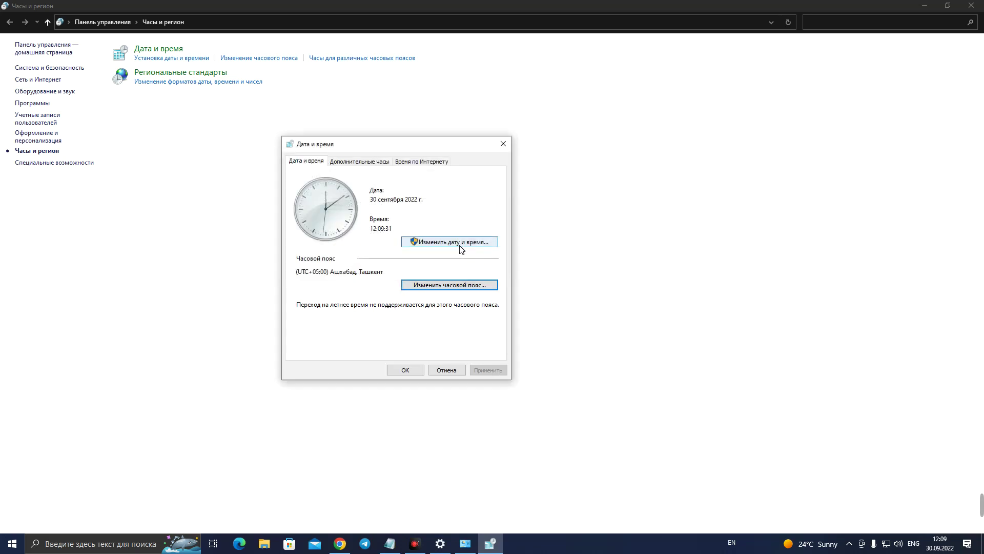
left_click(459, 249)
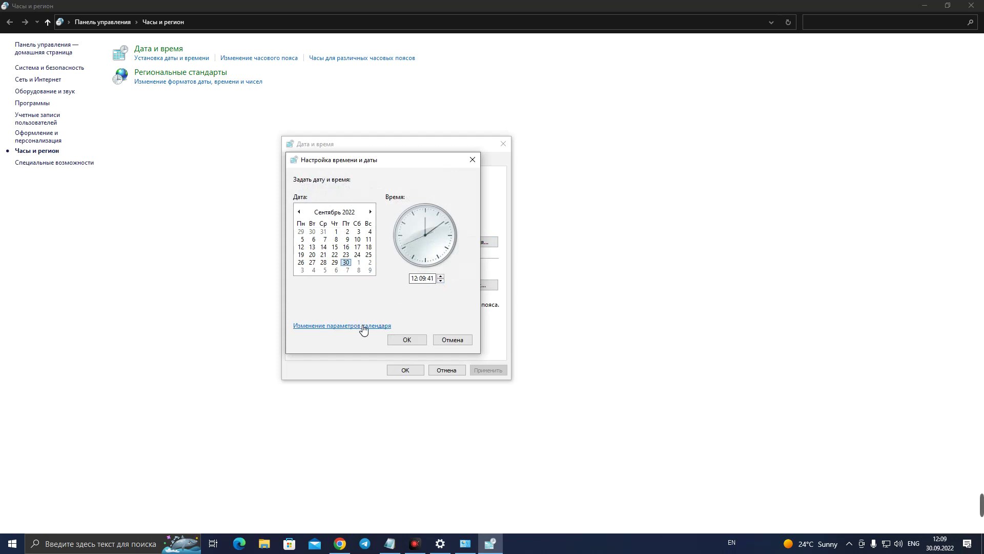
left_click(454, 342)
Step: Open the additional clocks options in Дата и время, enable both extra clocks and turn both off again
left_click(377, 163)
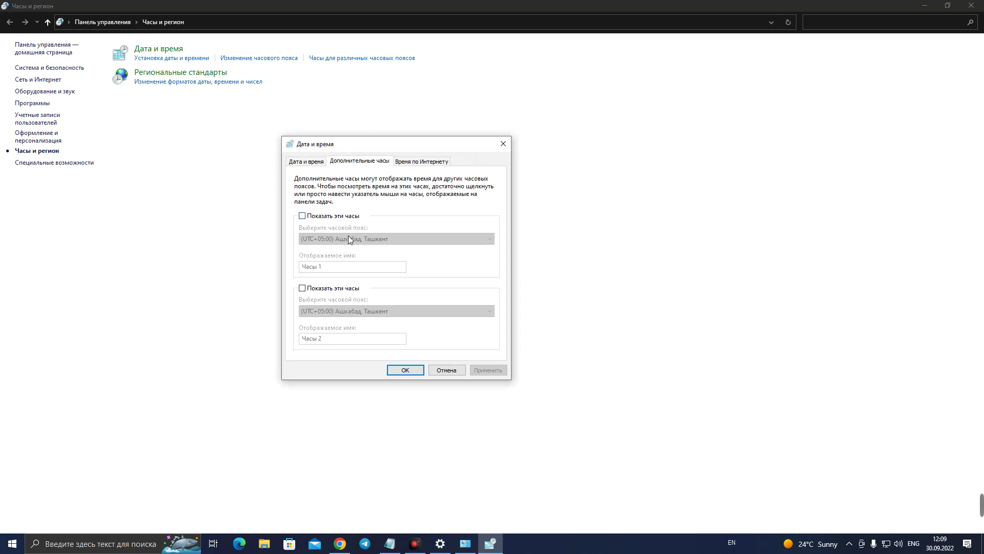
left_click(303, 218)
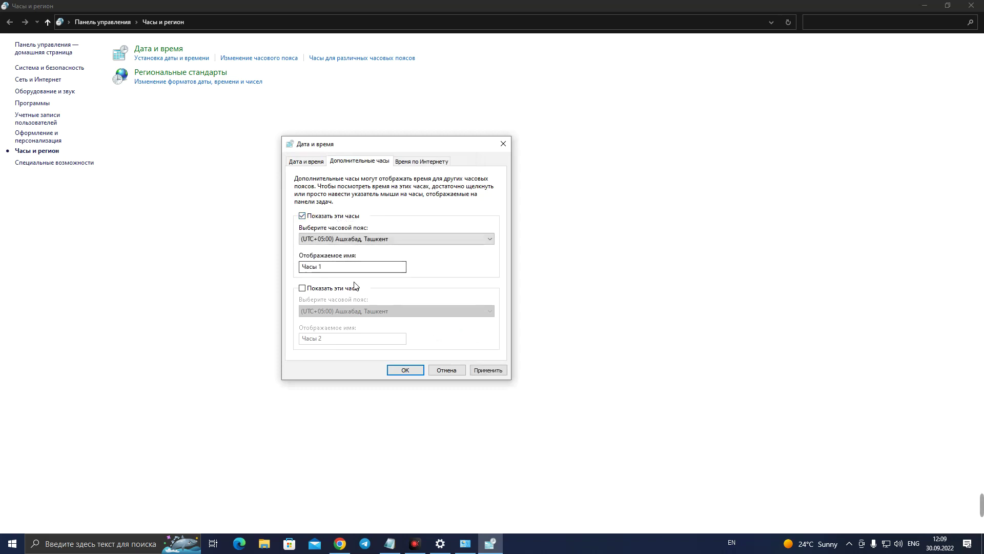
left_click(302, 289)
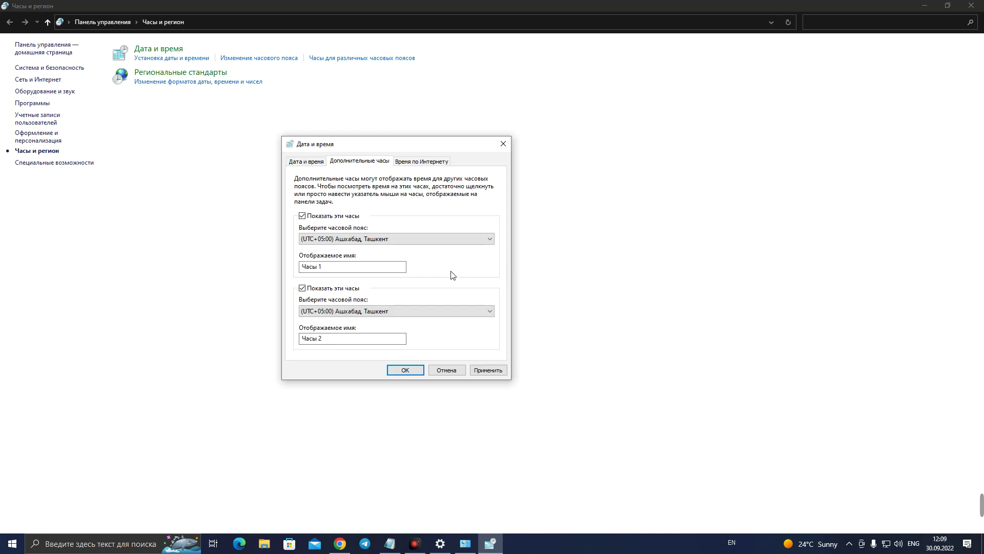
left_click(304, 216)
left_click(303, 289)
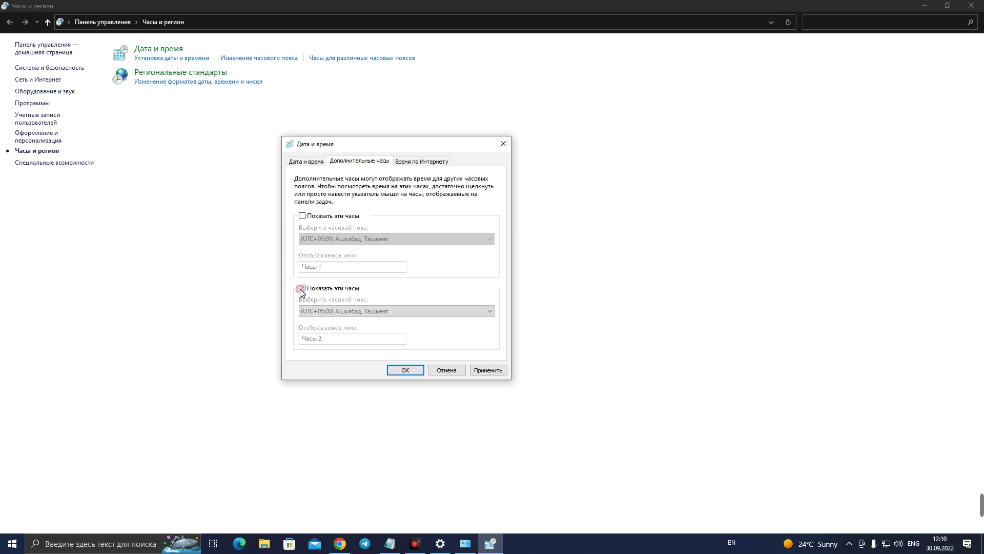
Step: In the Internet time settings, view the server choices, keep time.windows.com, run an immediate synchronization and accept the settings
left_click(435, 161)
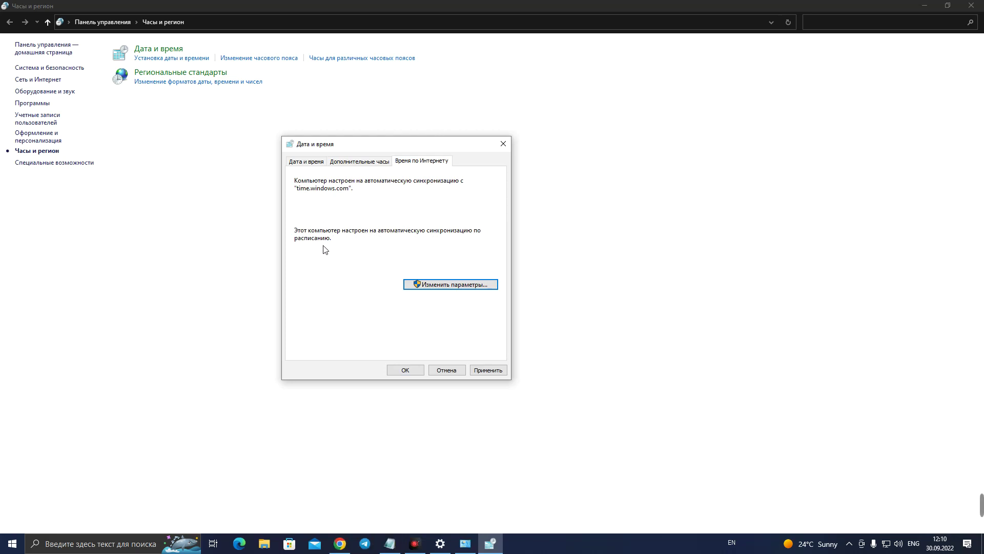
left_click(455, 285)
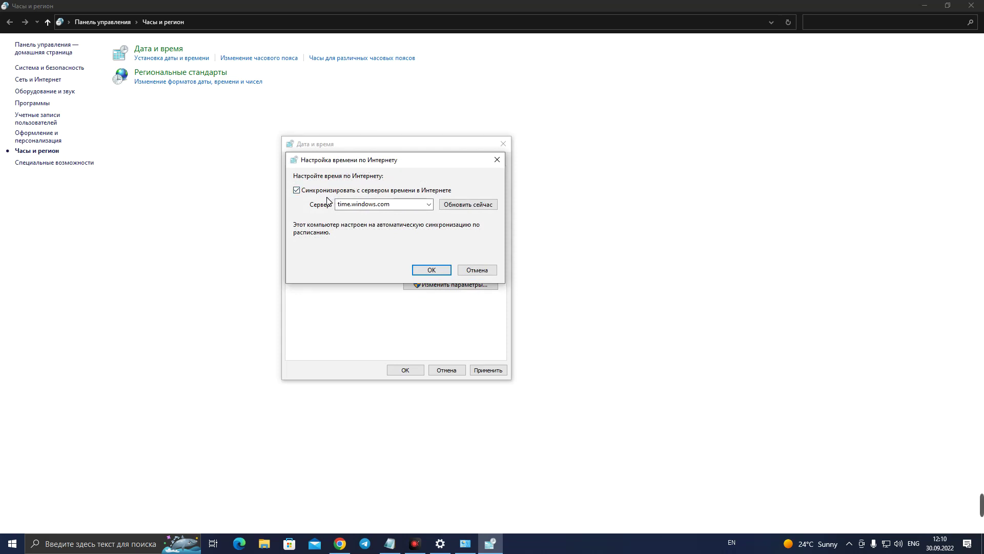
left_click(429, 209)
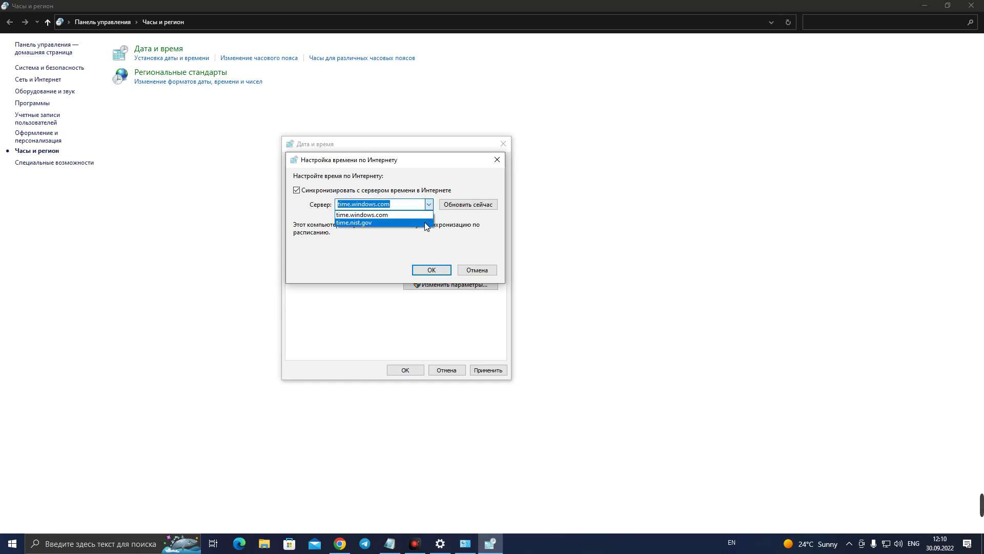
left_click(427, 224)
left_click(429, 204)
left_click(418, 215)
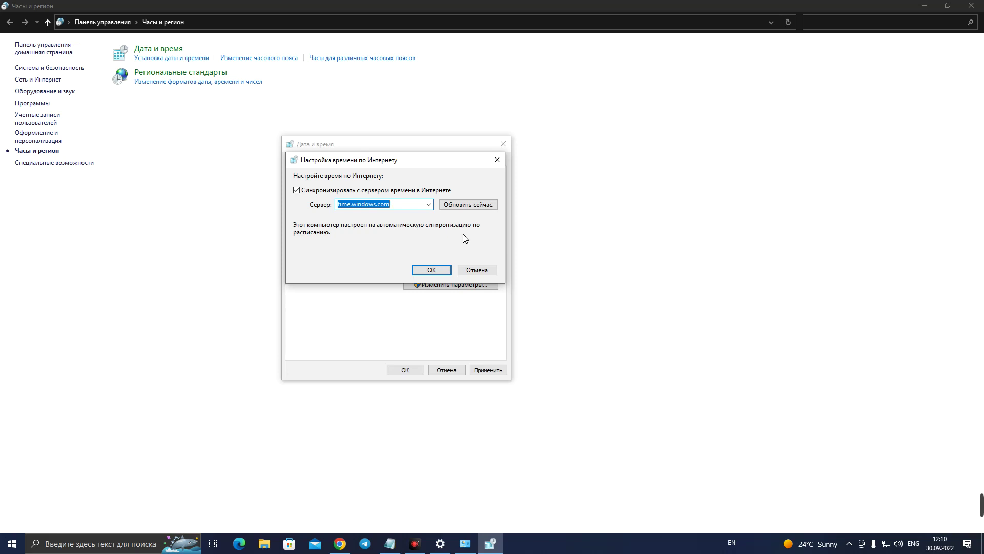
left_click(468, 205)
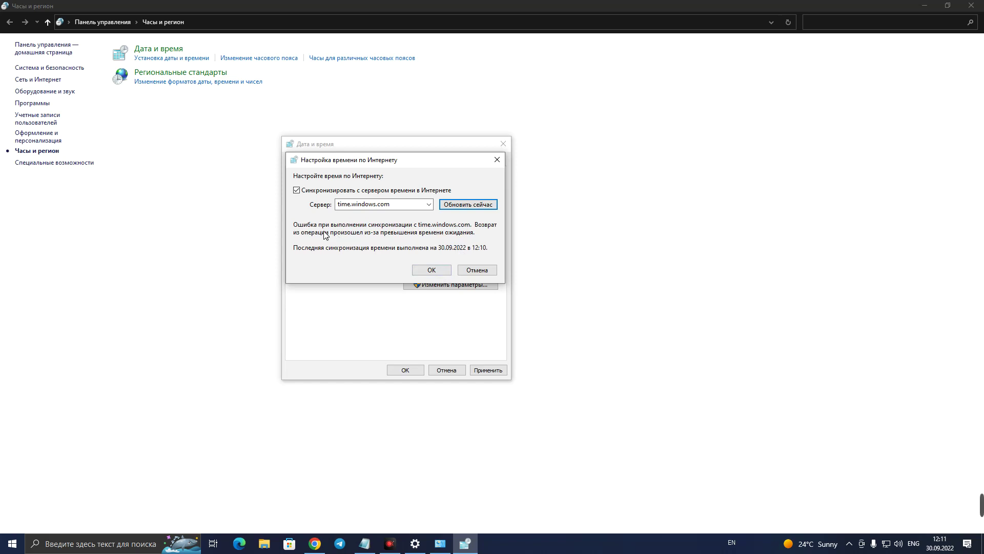
left_click(435, 274)
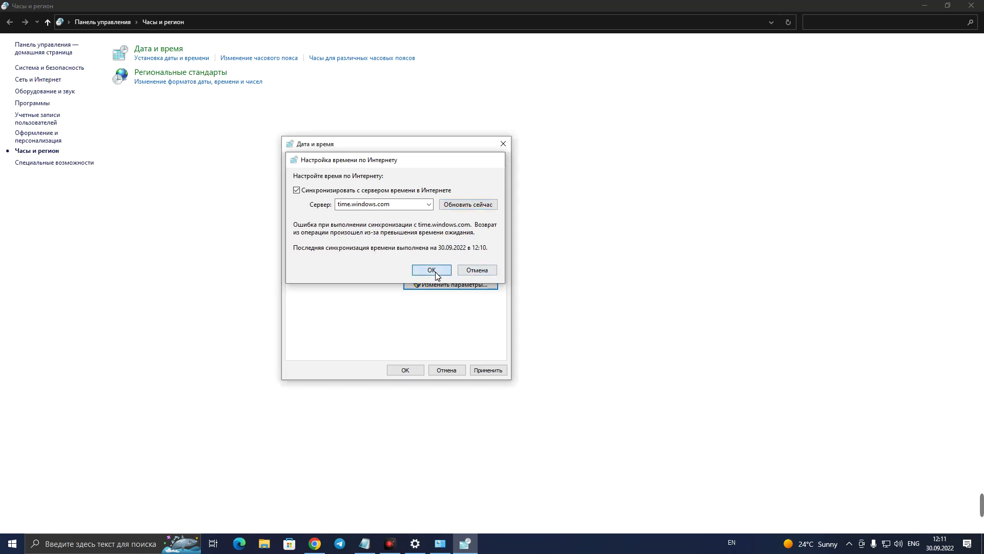
Step: Return to the main date and time page, accept the Дата и время settings and close the Control Panel window
left_click(308, 160)
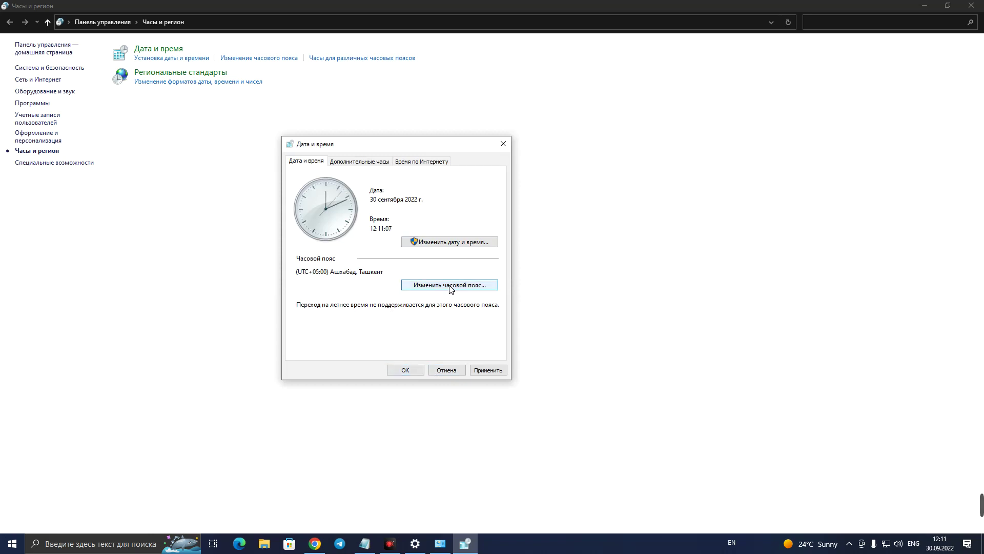
left_click(412, 370)
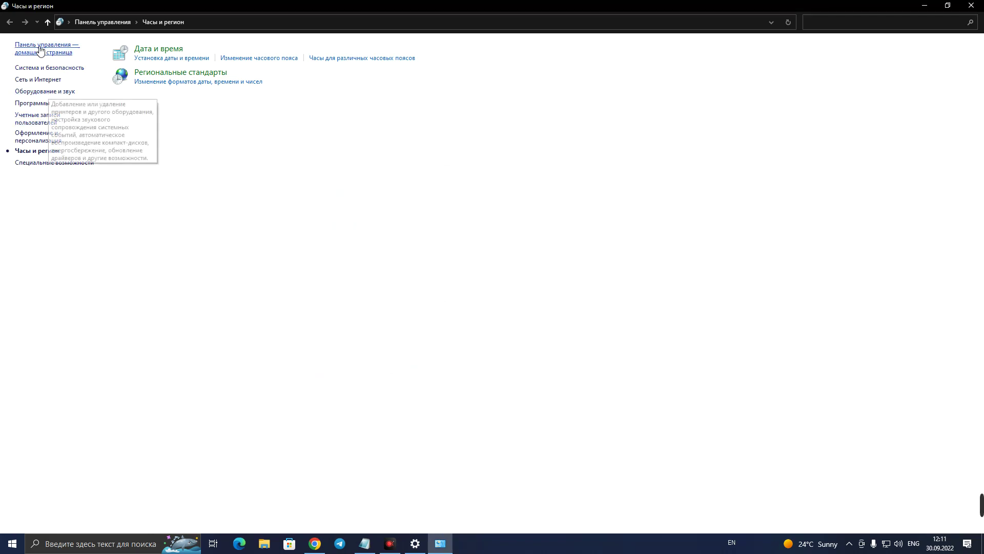
left_click(973, 6)
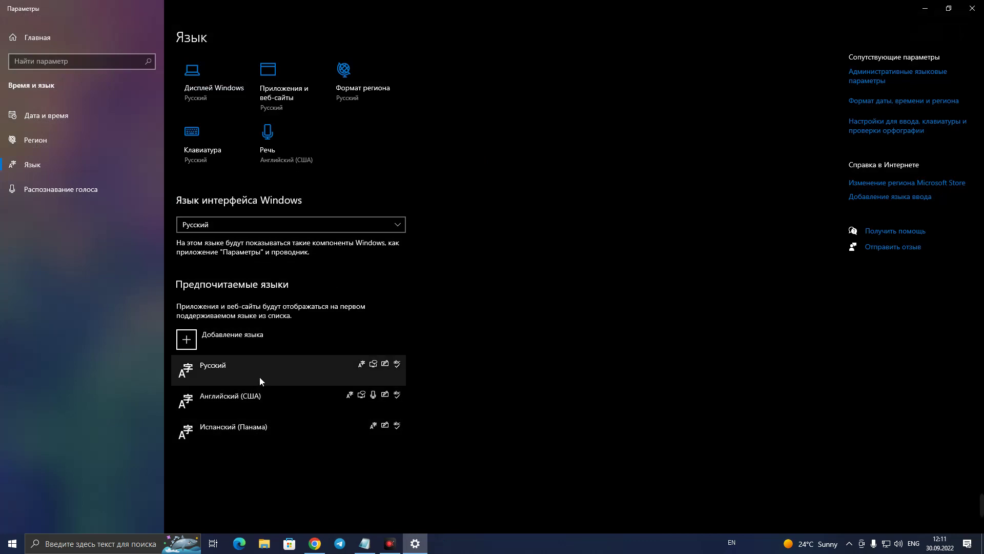
Step: View the options of Испанский (Панама), Английский (США) and Русский under Предпочитаемые языки, and the taskbar's list of input languages
left_click(290, 430)
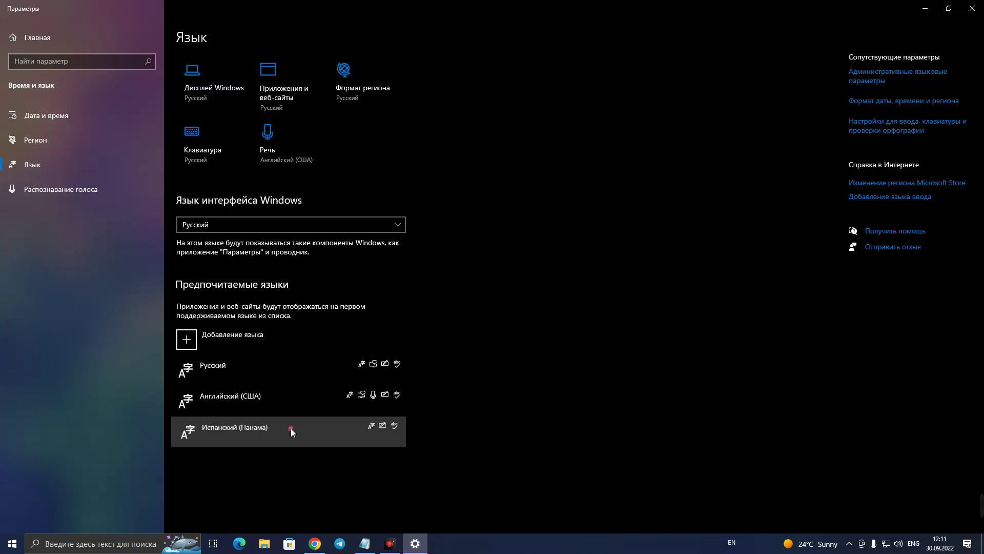
left_click(289, 396)
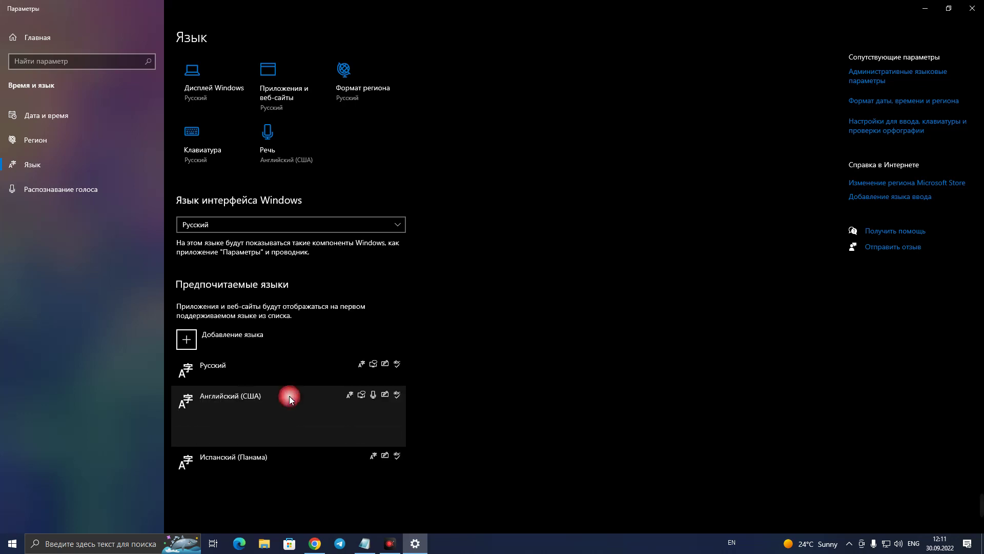
left_click(287, 373)
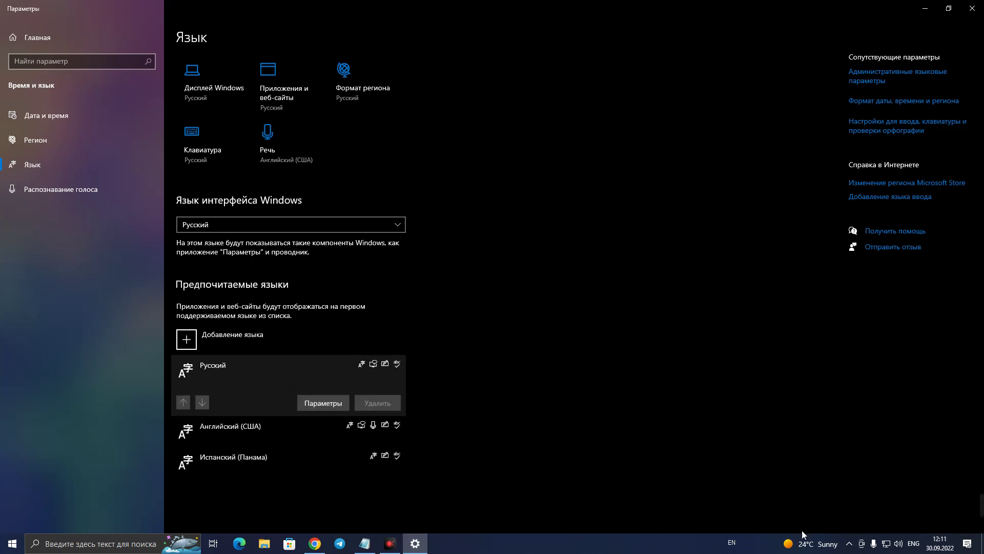
left_click(716, 546)
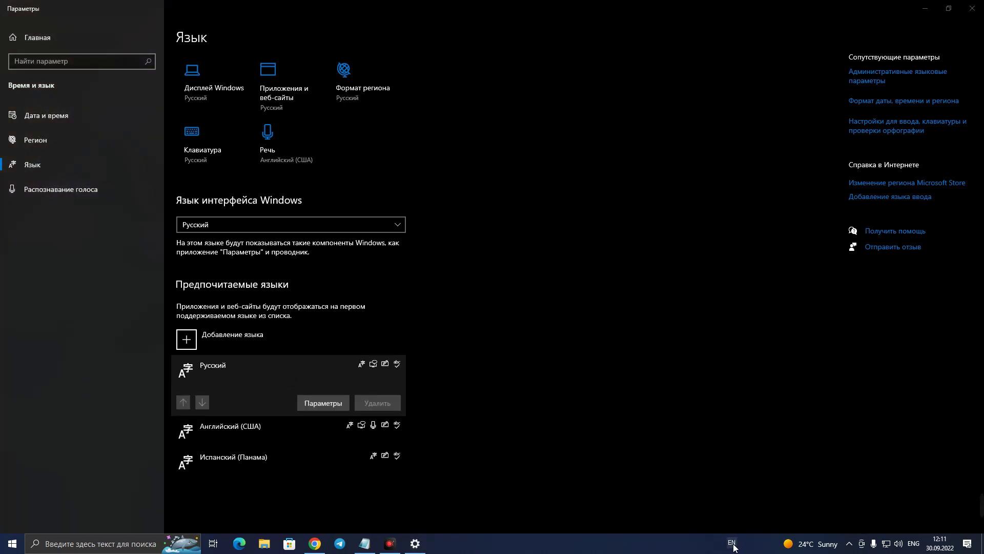
left_click(732, 544)
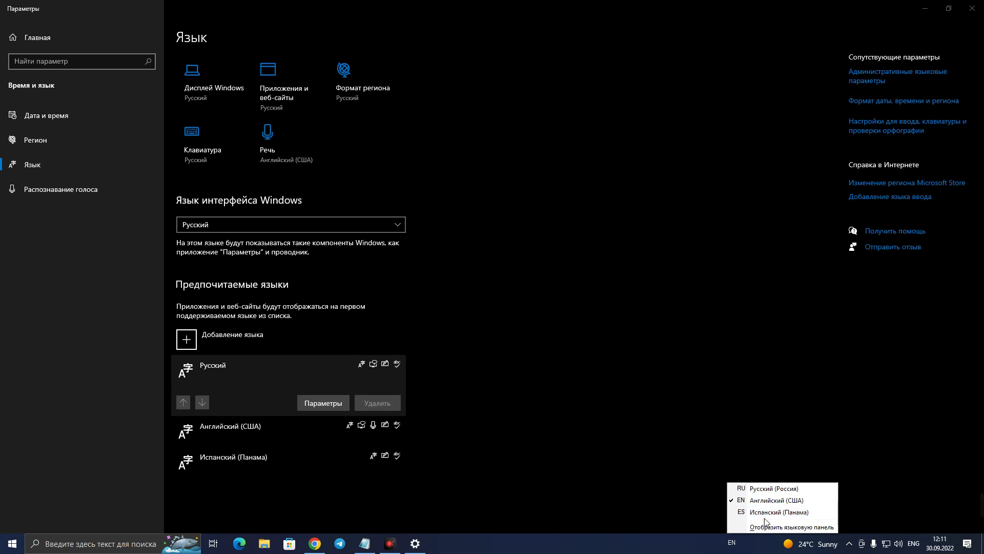
left_click(732, 543)
Step: Open the language bar's settings, review the typing and spelling options on the Ввод page, and close the settings window
right_click(733, 542)
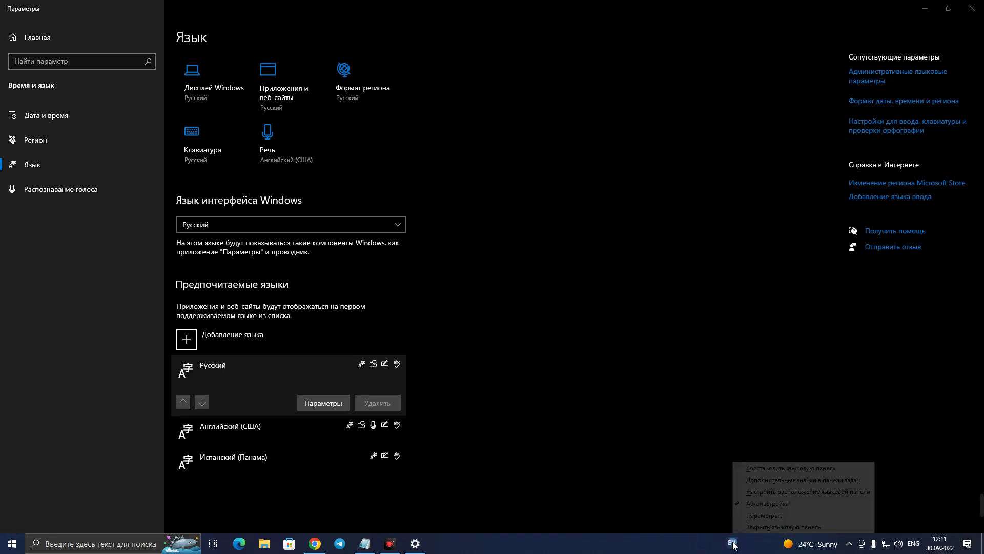
left_click(761, 516)
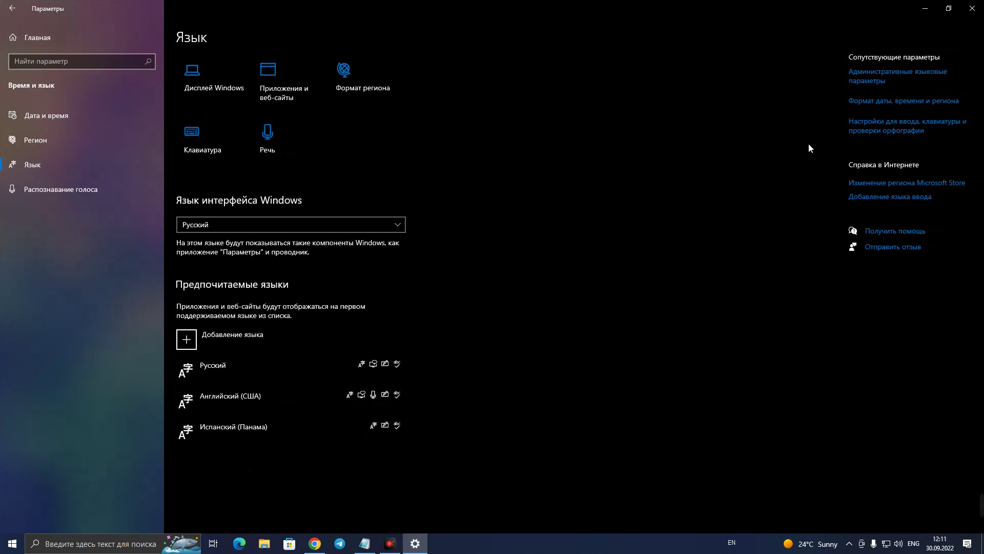
left_click(912, 132)
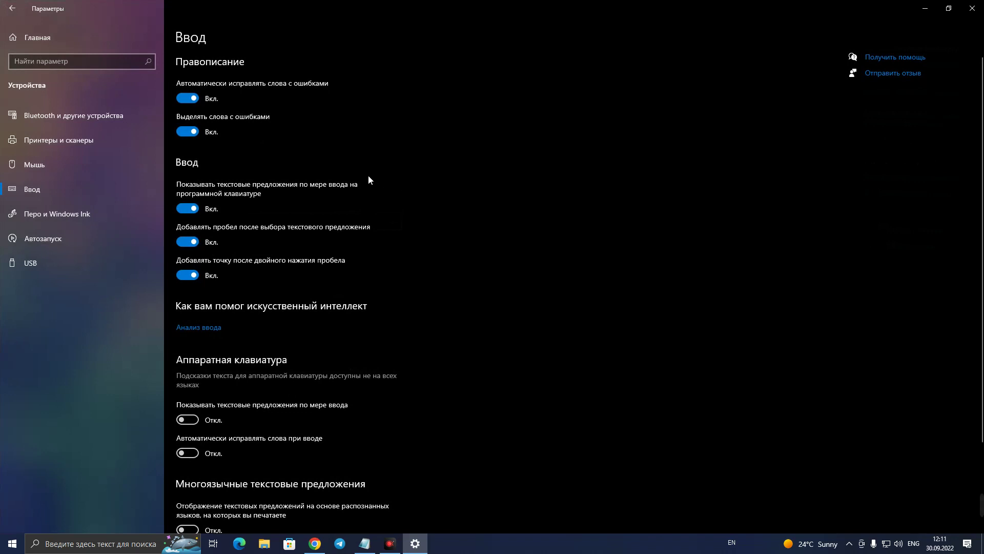
scroll(355, 280, "down", 3)
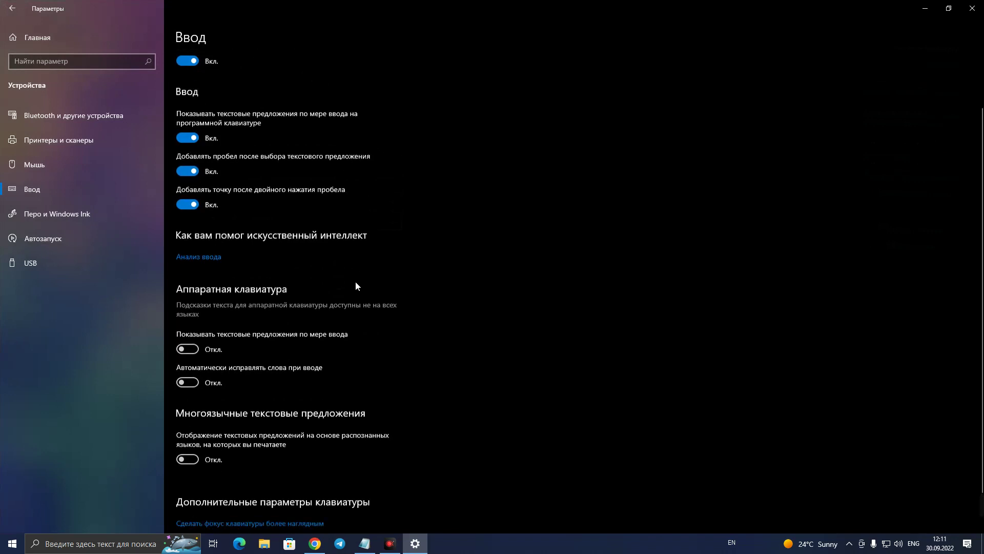
scroll(430, 307, "up", 3)
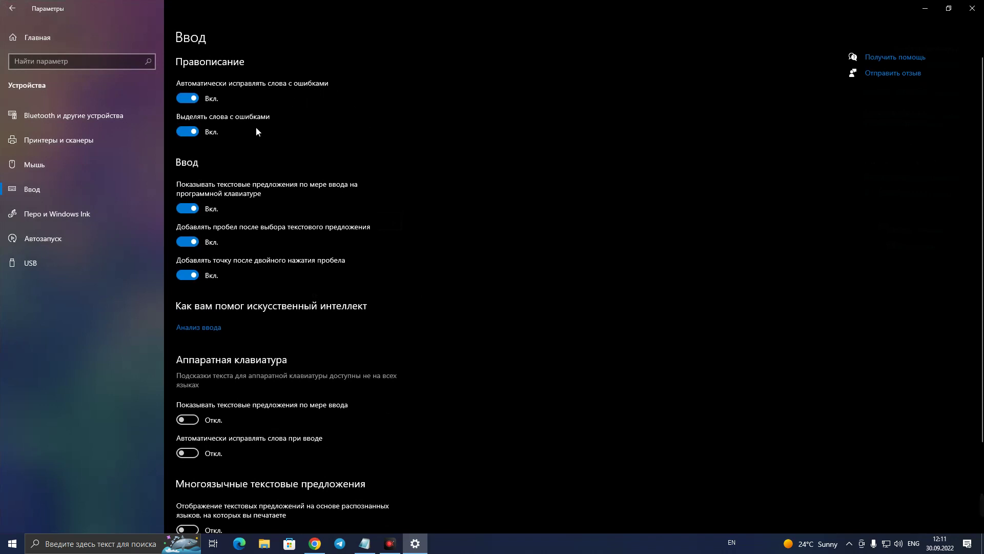
left_click(972, 8)
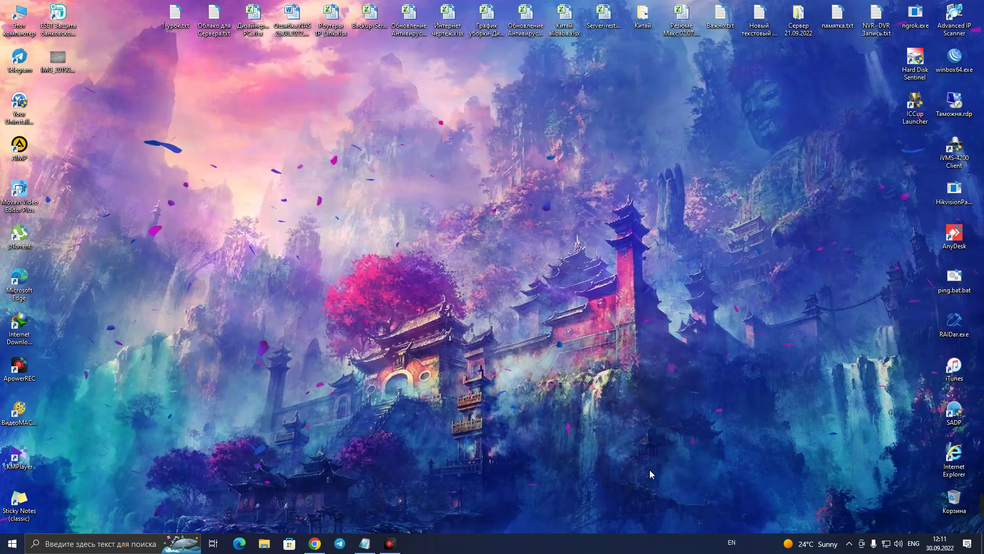
Step: Open the language settings from the taskbar language indicator and remove Испанский (Панама) from the preferred languages
right_click(733, 544)
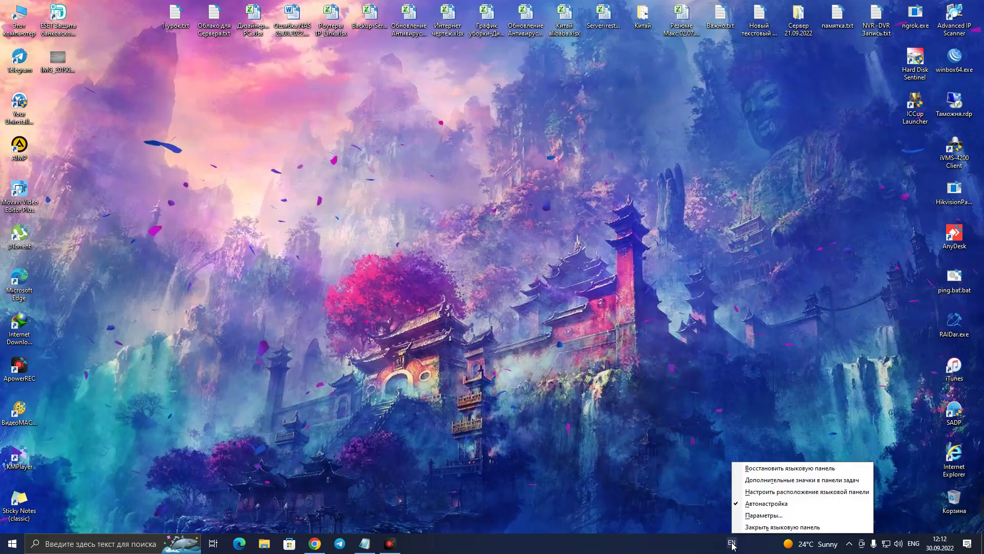
left_click(774, 515)
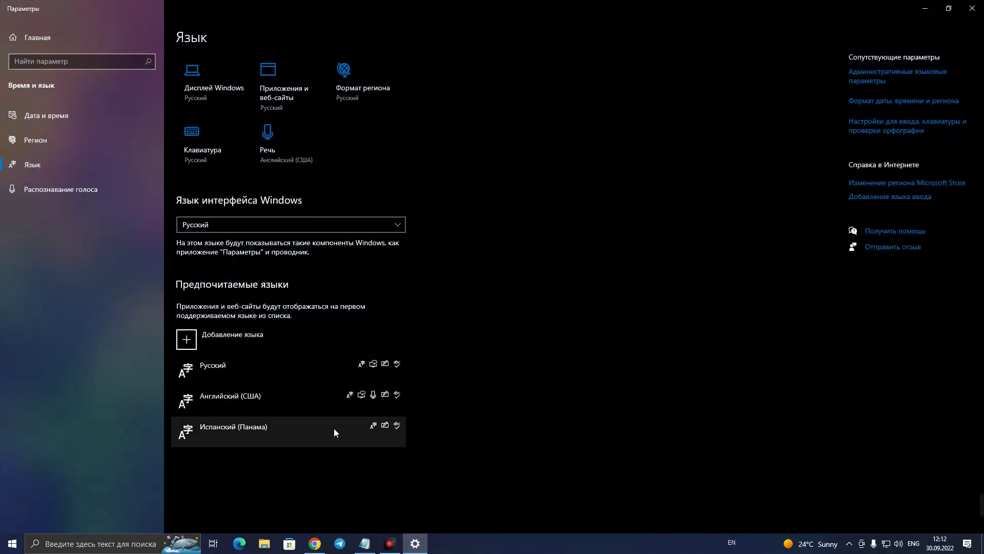
left_click(333, 431)
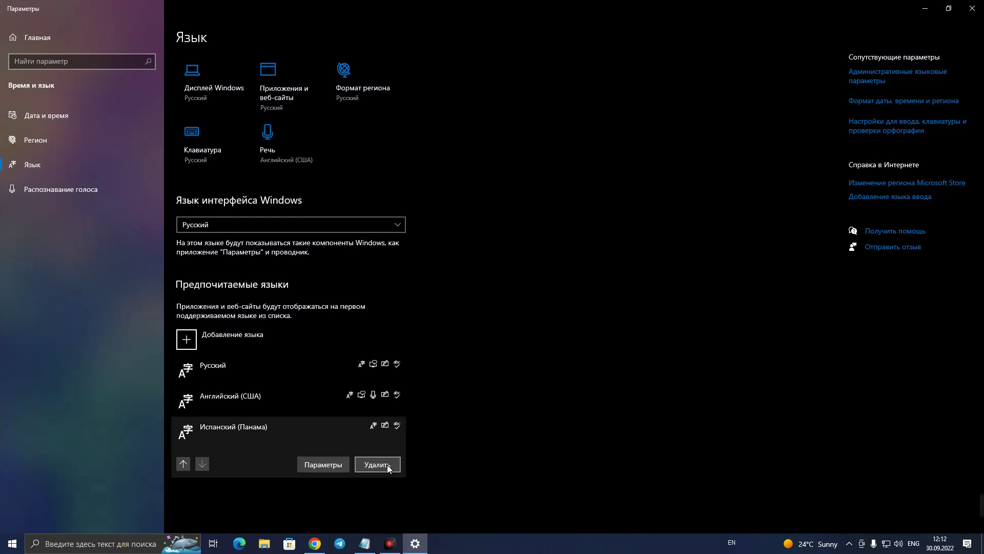
left_click(387, 466)
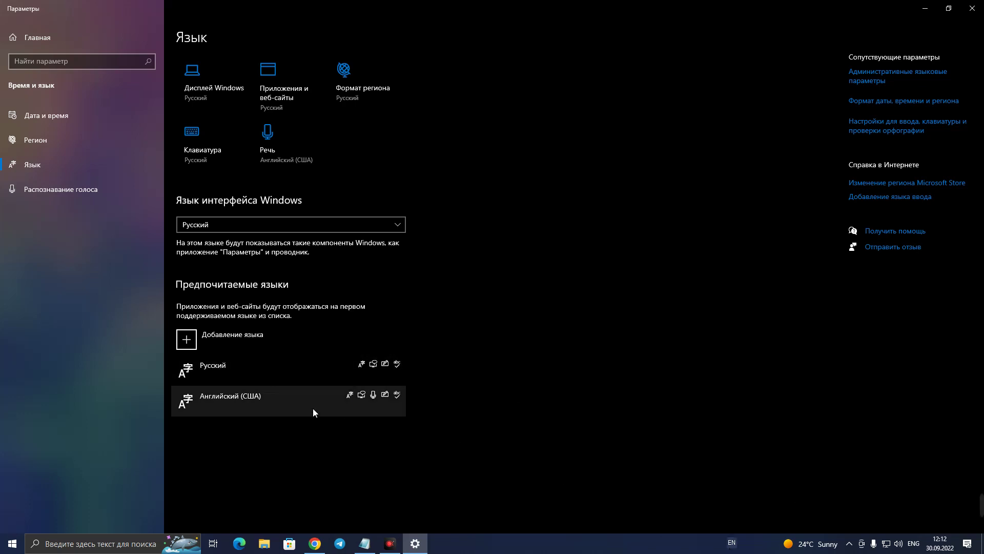
Step: View the taskbar's input languages and the Windows interface language choices, keeping Русский as the interface language
left_click(731, 542)
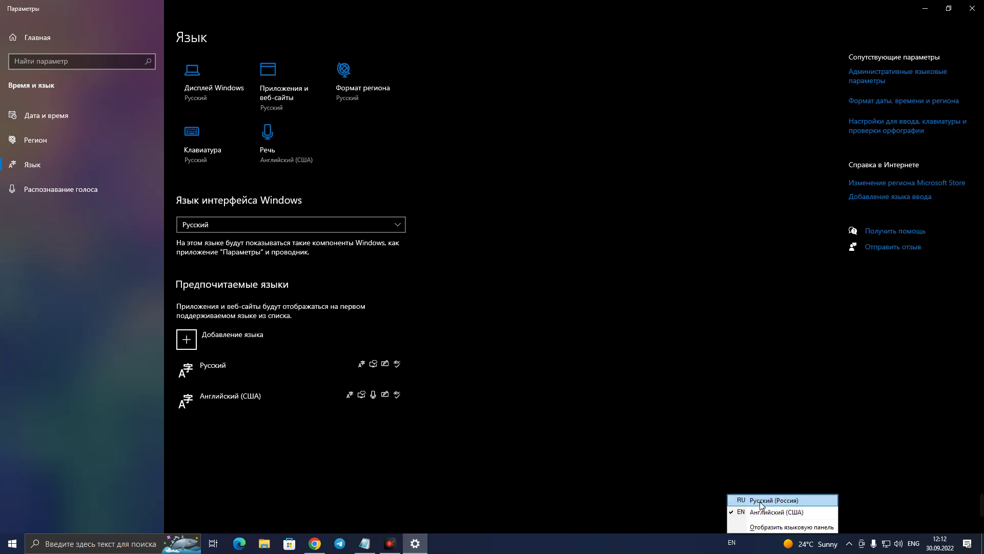
left_click(533, 308)
left_click(404, 228)
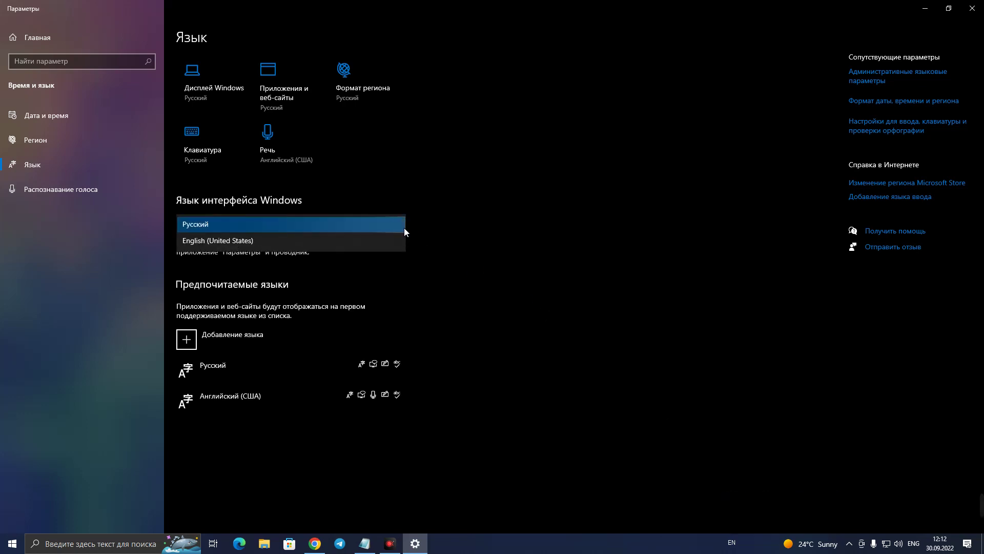
left_click(404, 228)
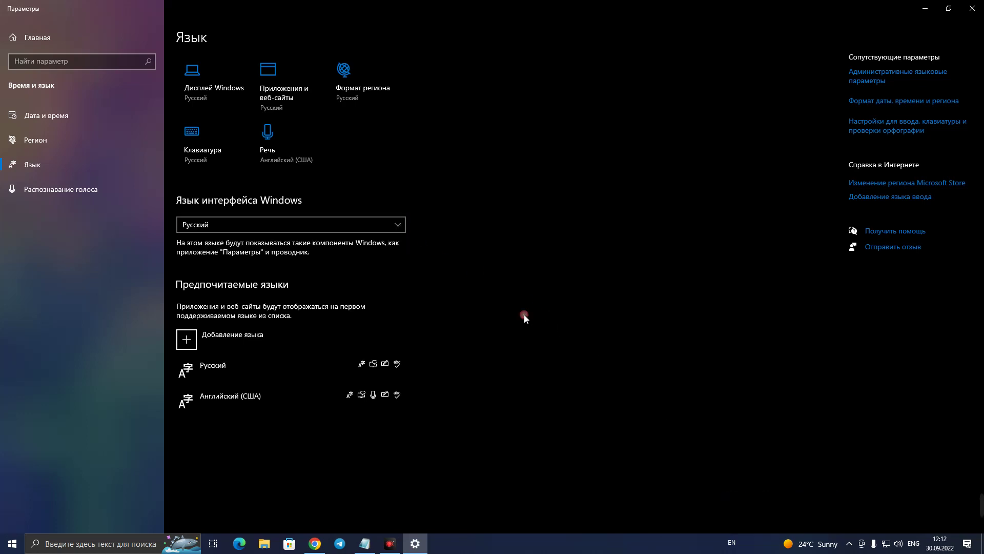
Step: Examine the reordering, options and removal controls of Русский and Английский (США) in the preferred languages list
left_click(309, 398)
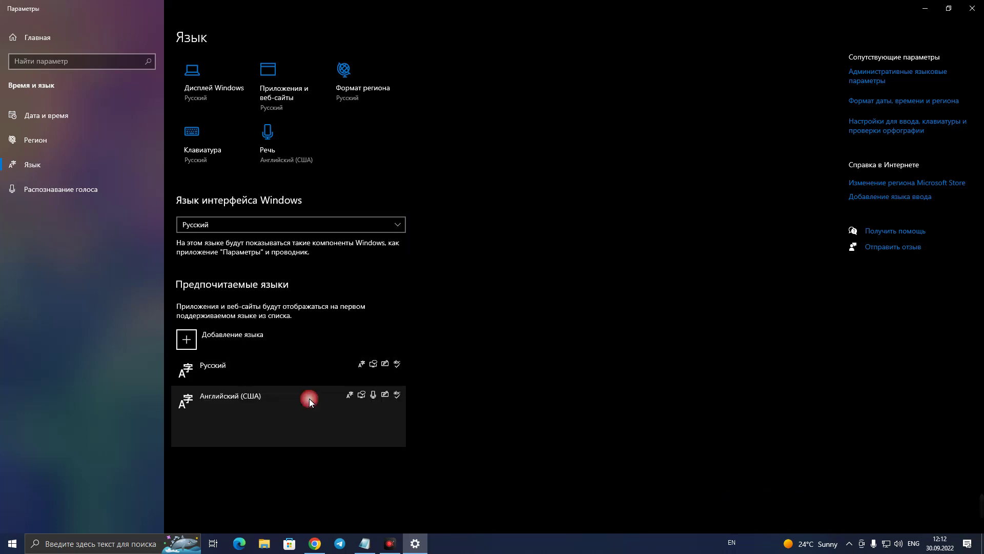
left_click(731, 544)
left_click(309, 357)
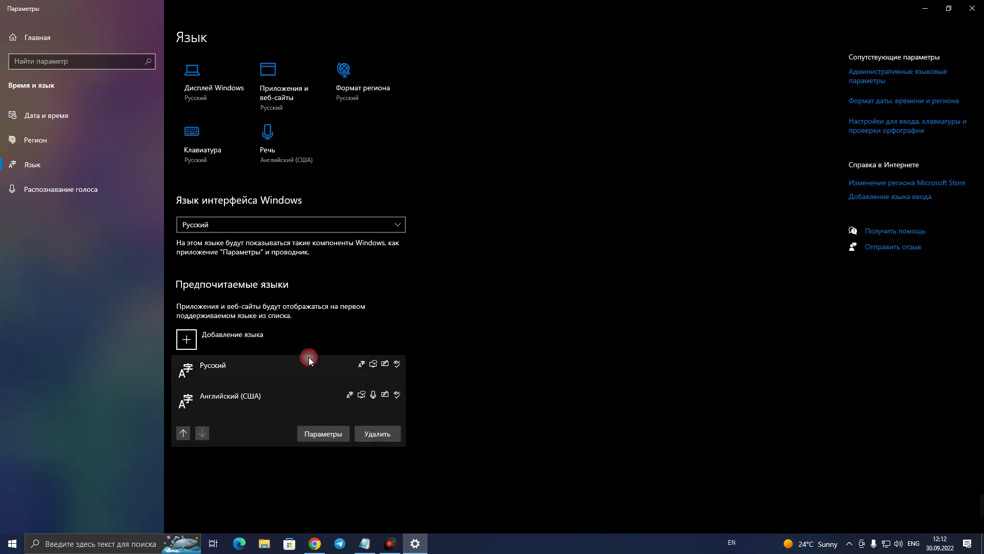
left_click(284, 365)
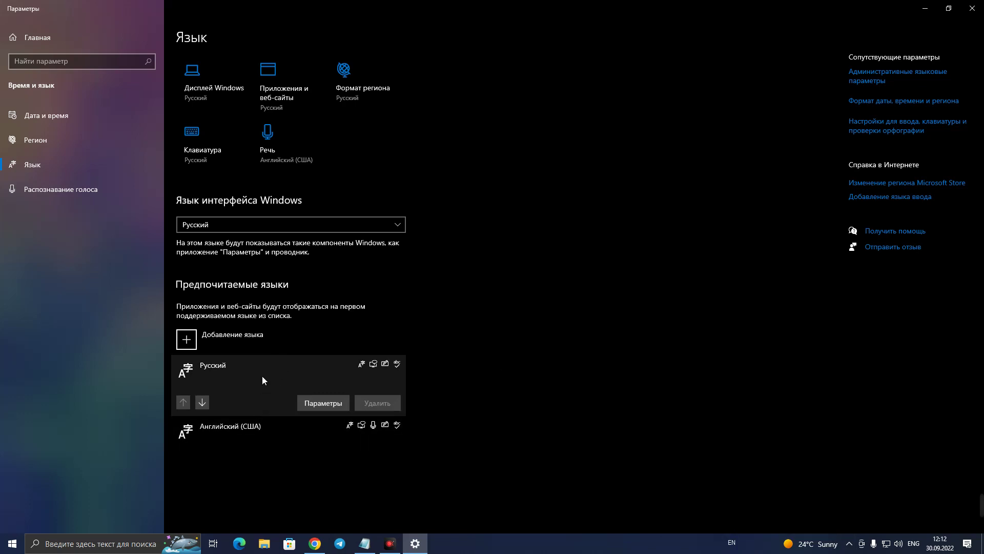
left_click(263, 426)
left_click(271, 378)
left_click(230, 430)
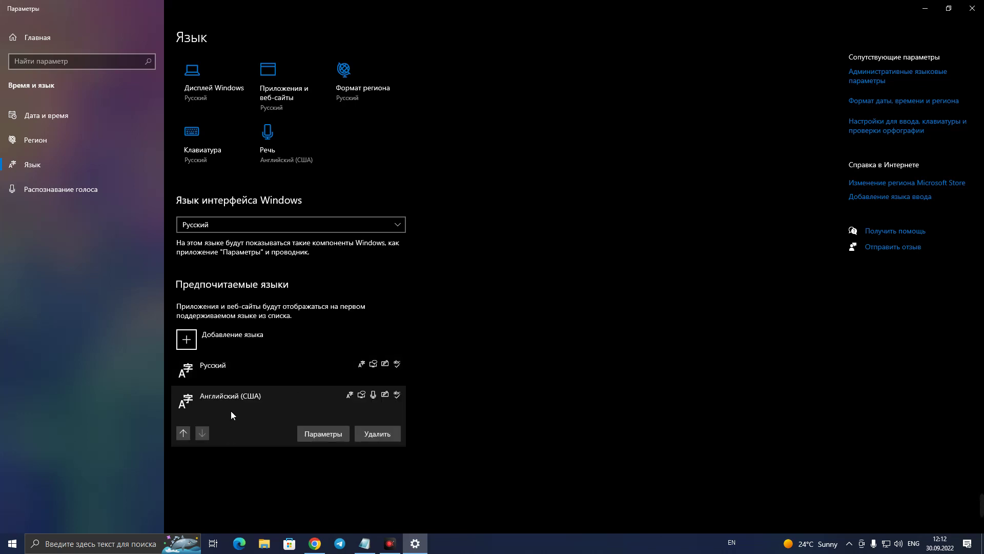
Step: Move Английский (США) above Русский in the preferred languages and set the Windows interface language to English (United States), postponing the sign-out
left_click(182, 433)
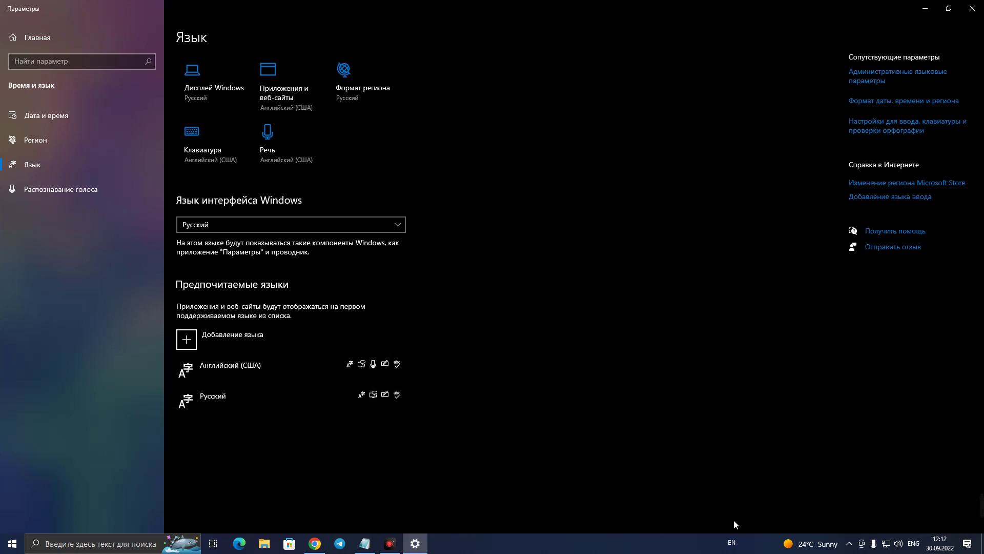
left_click(732, 542)
left_click(696, 470)
left_click(399, 222)
left_click(389, 238)
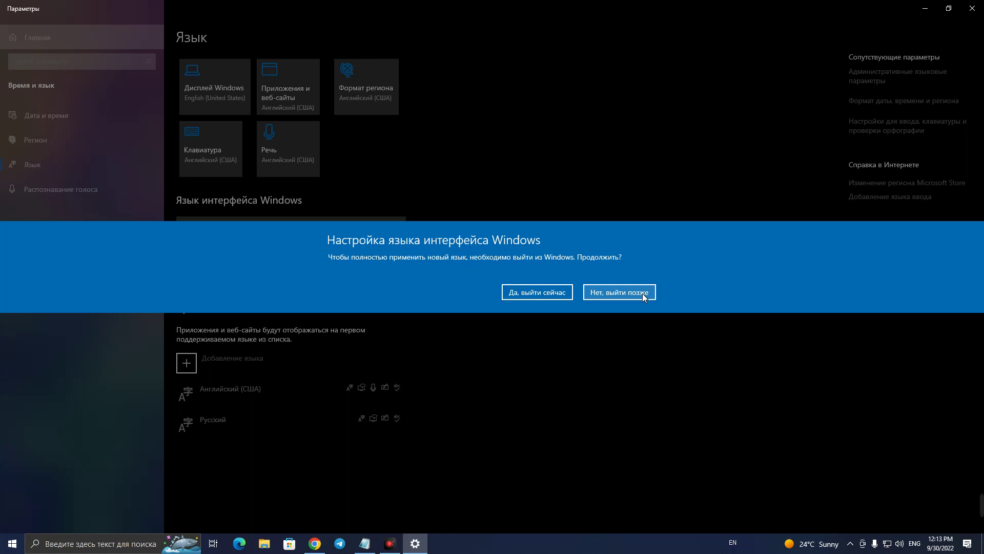
left_click(642, 293)
Step: Set the Windows interface language back to Русский and close the settings window
left_click(400, 231)
left_click(365, 208)
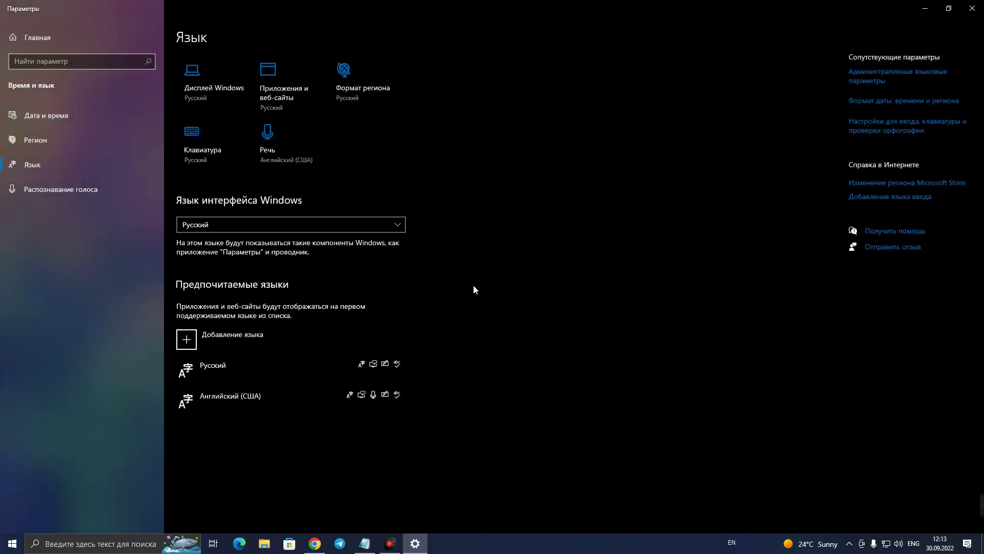
left_click(972, 8)
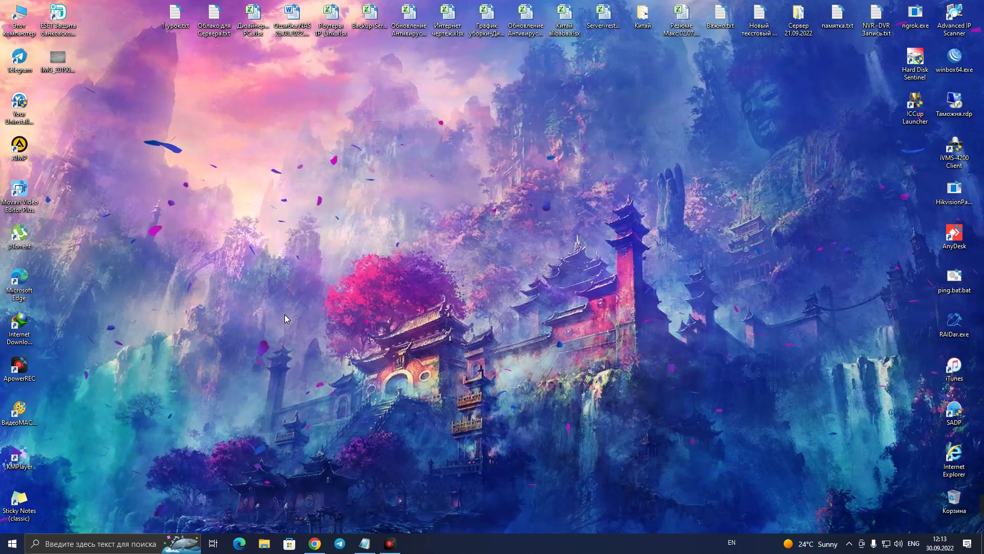
Step: Create a desktop shortcut to the Загрузки folder under Этот компьютер and move it to a free area of the desktop
right_click(180, 222)
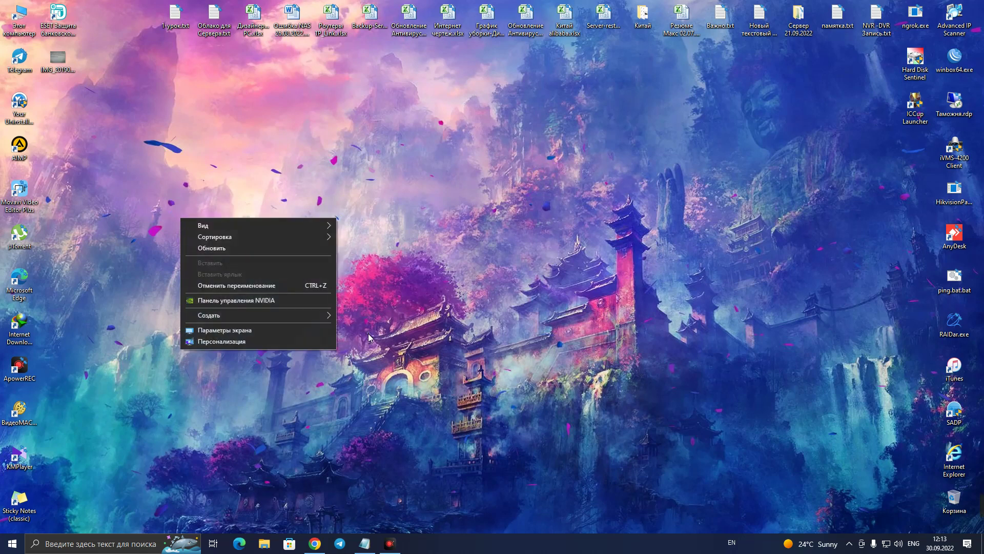
mouse_move(328, 318)
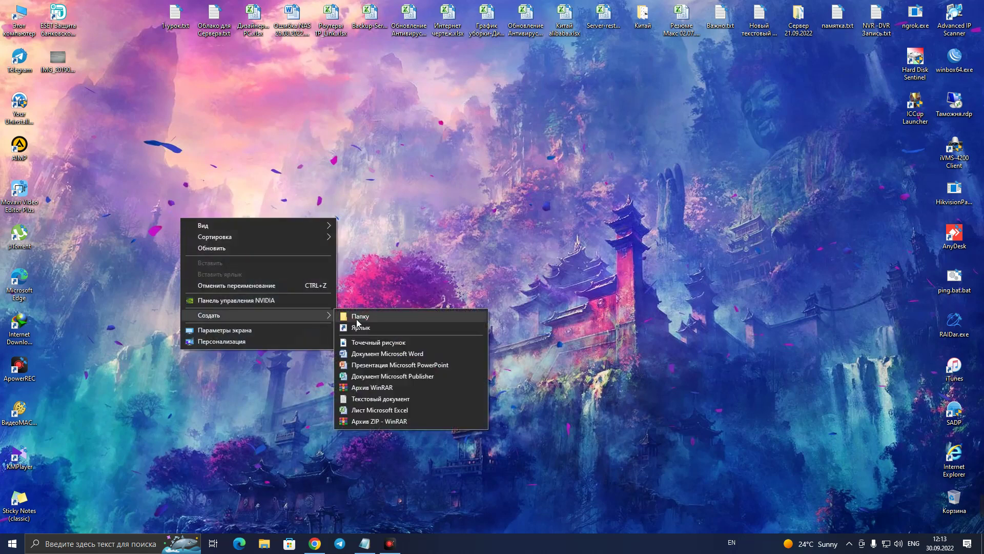
left_click(382, 328)
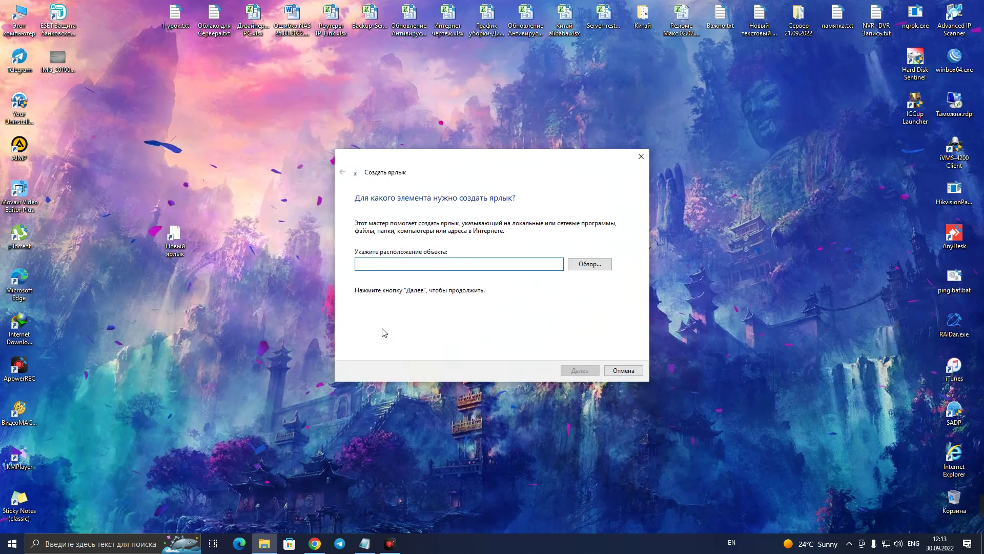
left_click(584, 265)
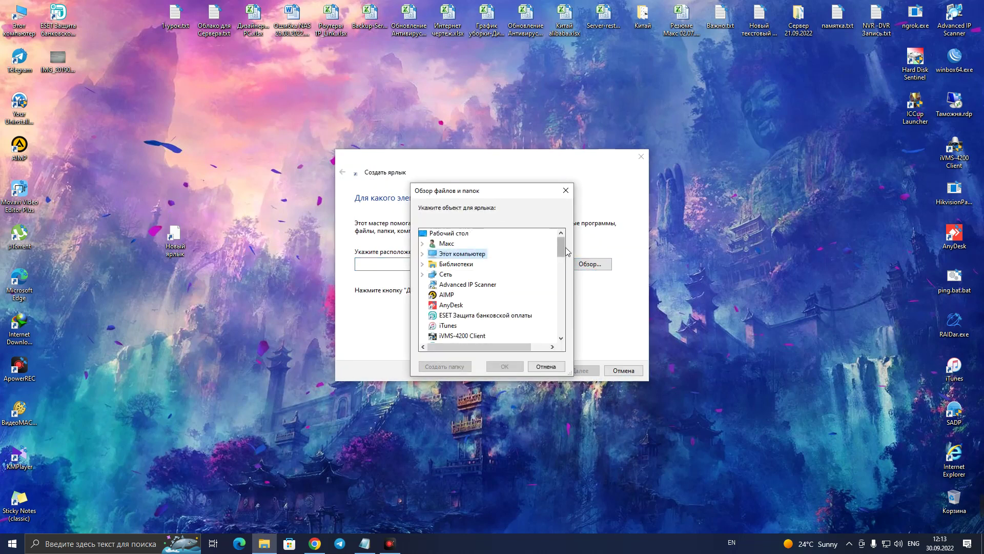
left_click_drag(562, 252, 562, 252)
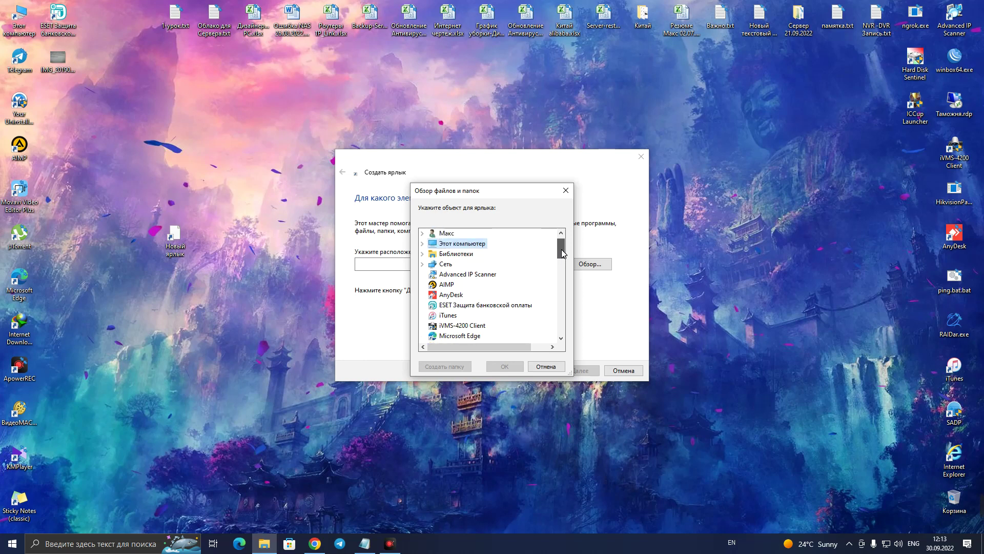
left_click(423, 245)
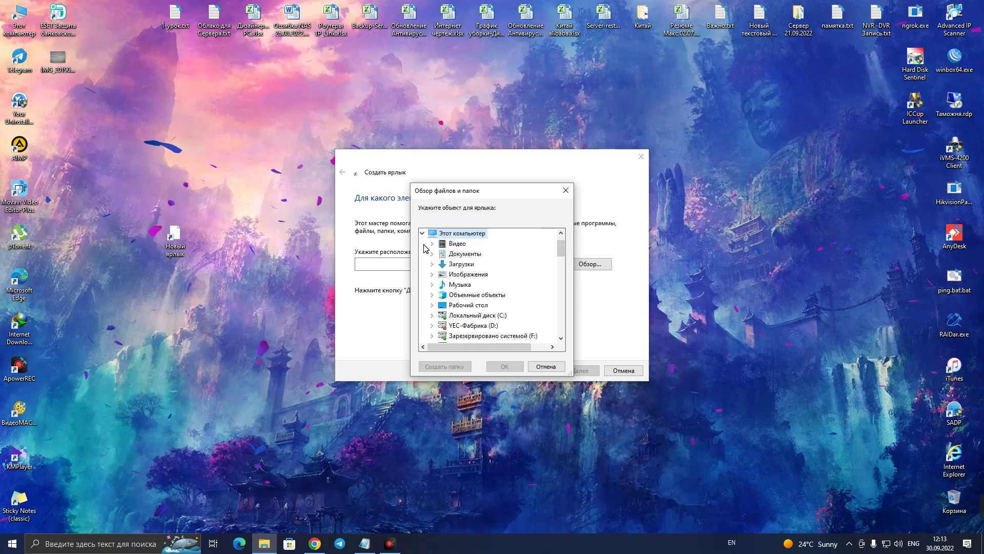
double_click(474, 267)
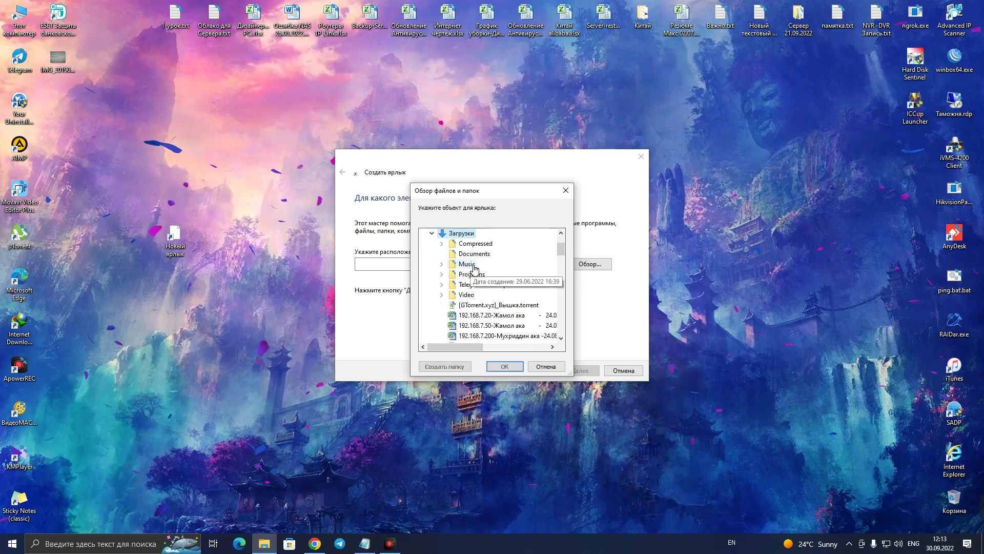
left_click(505, 367)
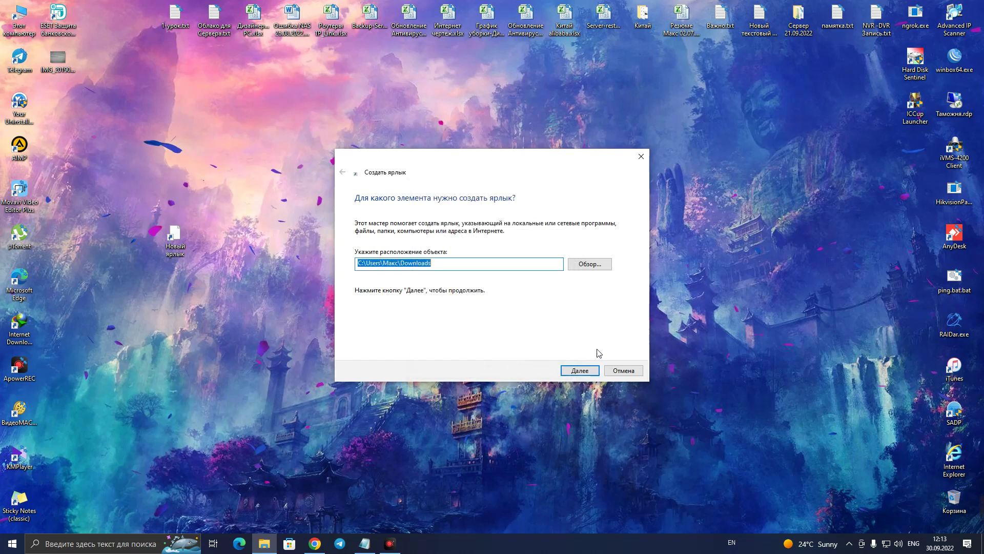
left_click(588, 374)
left_click(580, 370)
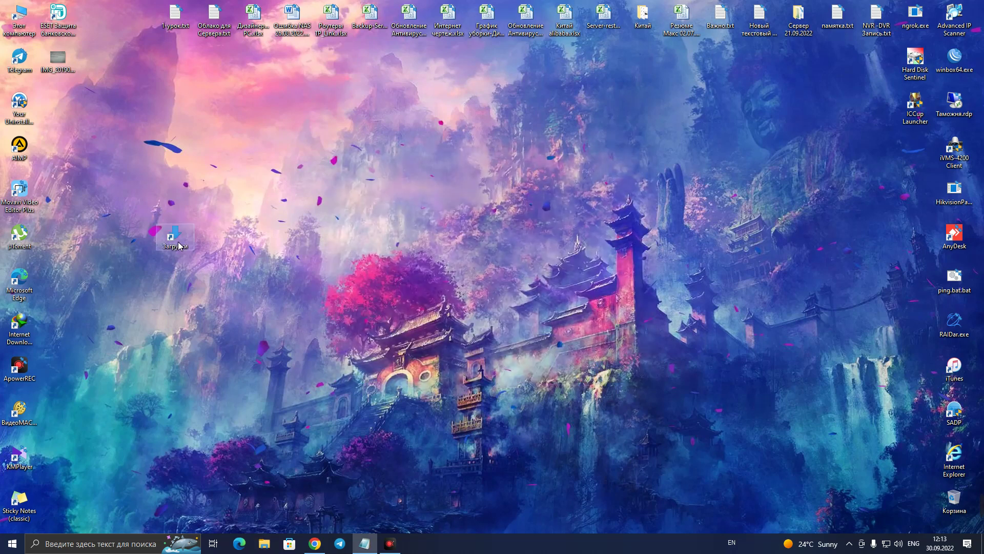
left_click_drag(179, 246, 334, 199)
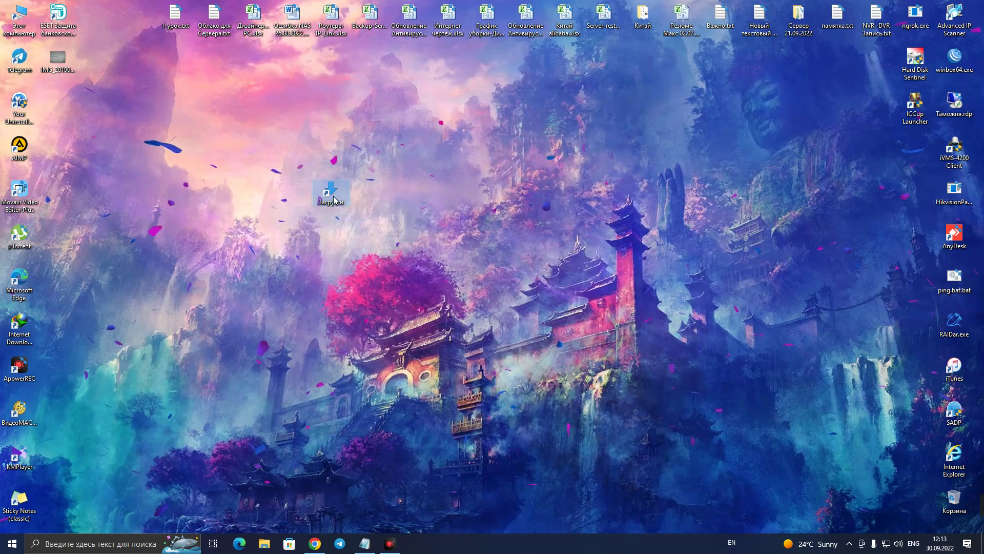
Step: Create a desktop shortcut to the network computer BUH, keeping the suggested name
left_click(241, 245)
right_click(241, 245)
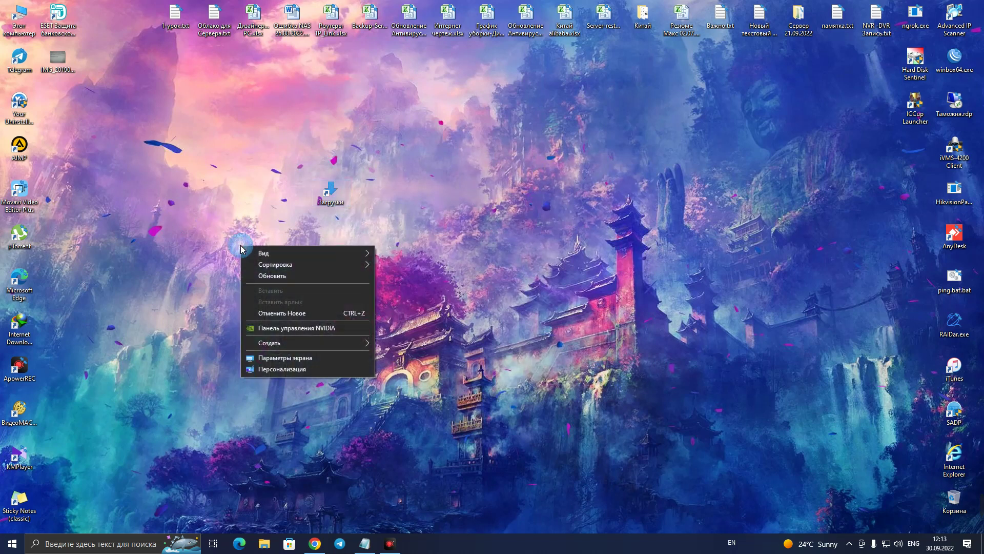
mouse_move(354, 342)
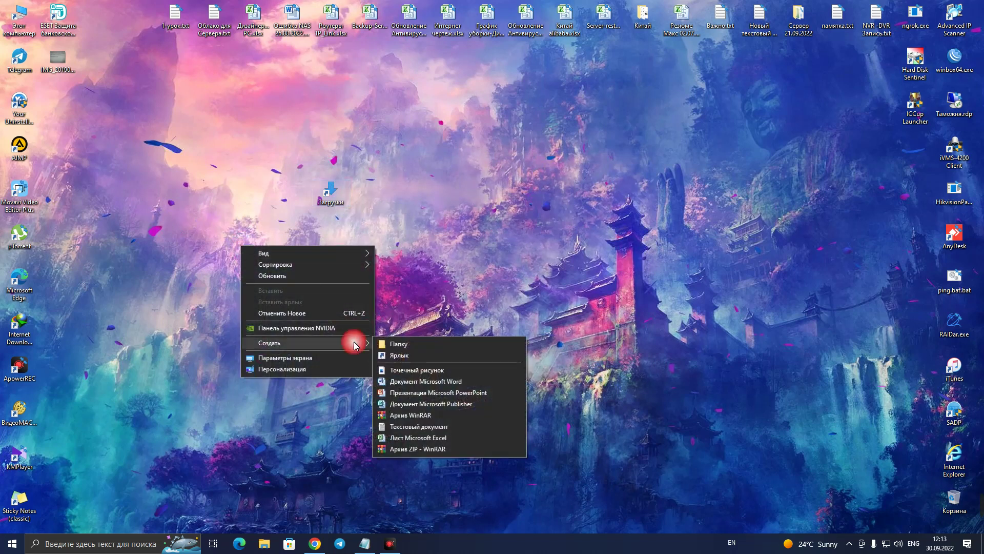
left_click(449, 354)
left_click(593, 265)
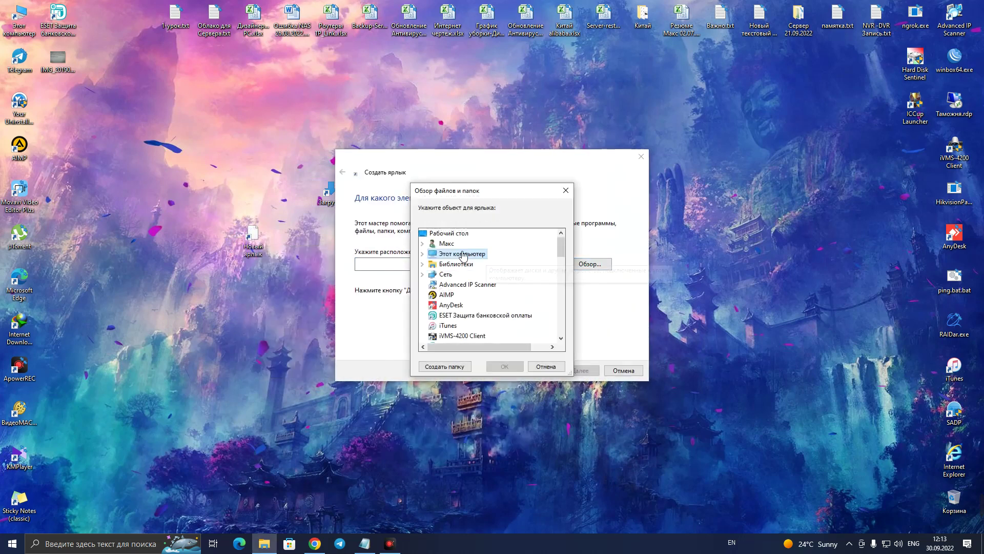
left_click(423, 275)
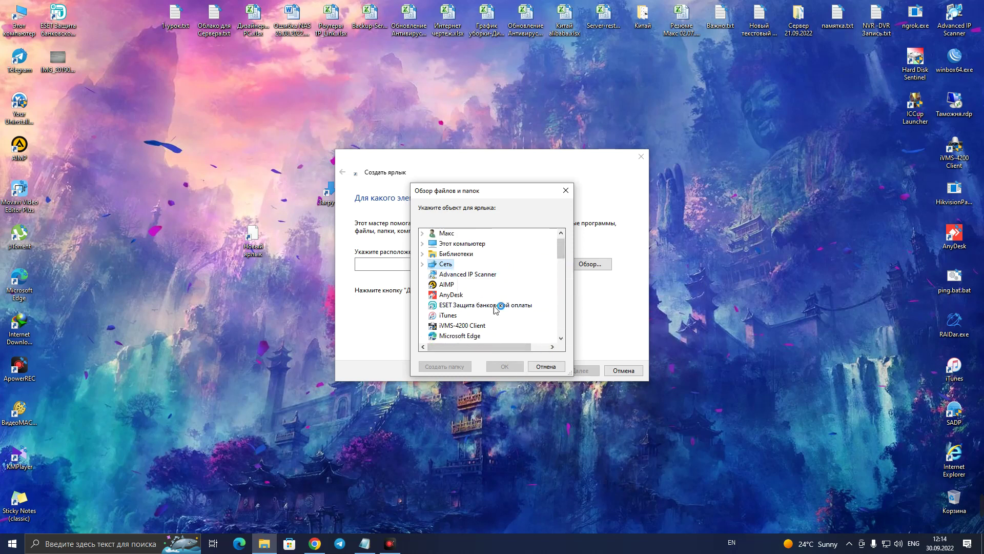
left_click(423, 263)
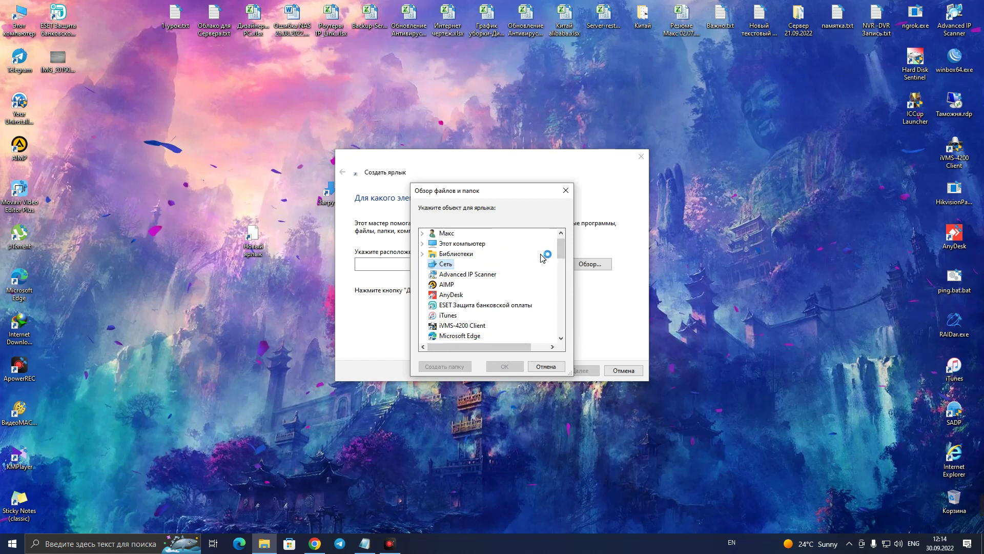
left_click_drag(527, 196, 489, 200)
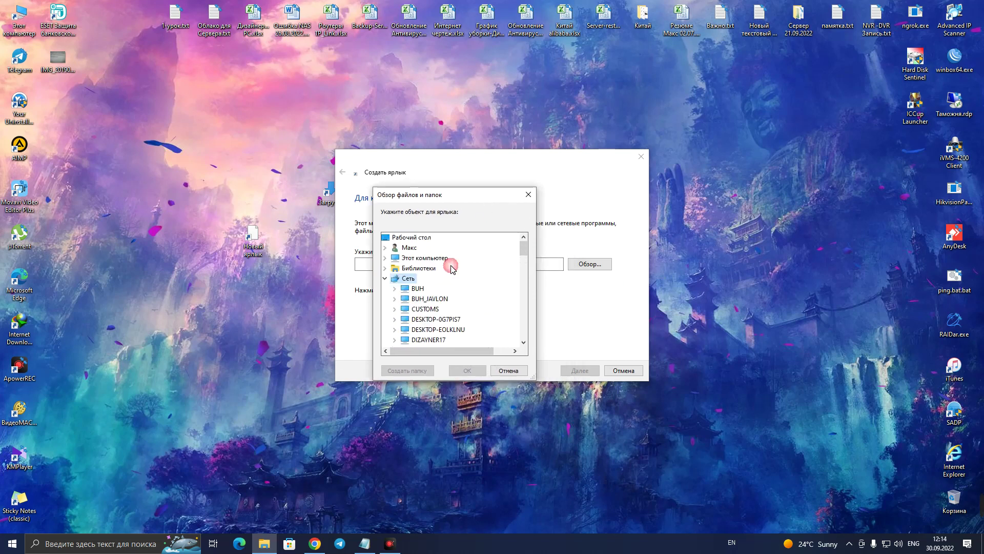
left_click(418, 290)
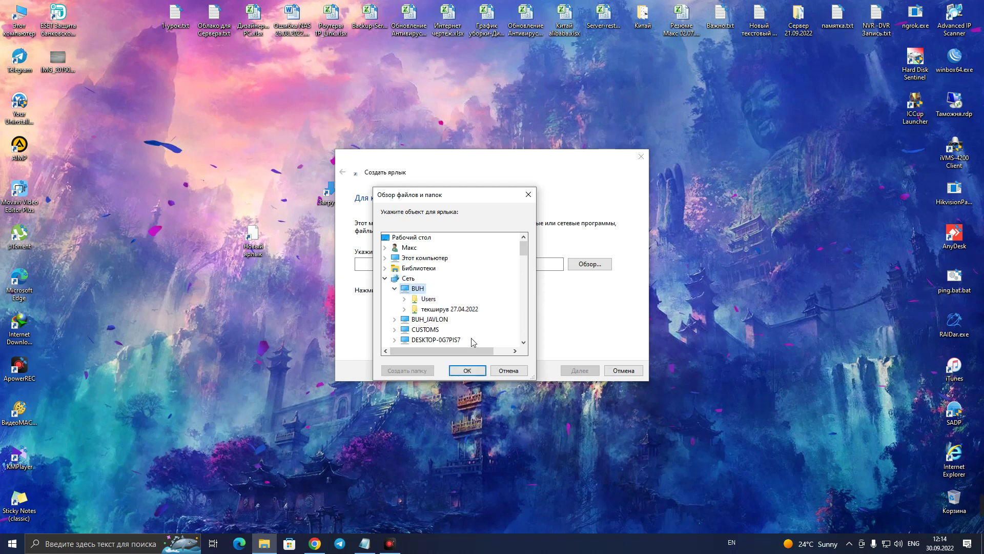
left_click(475, 374)
left_click(580, 372)
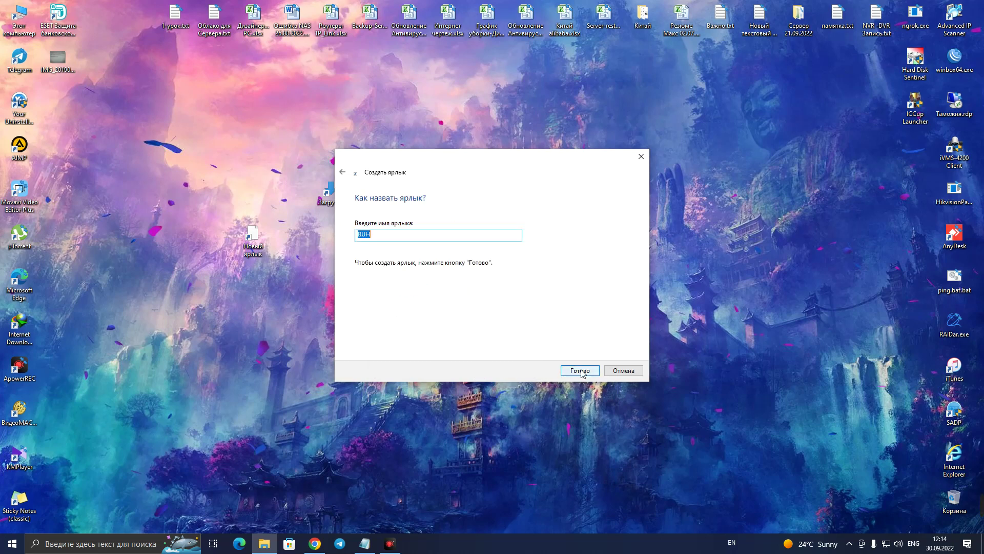
left_click(580, 370)
Step: Place the BUH shortcut beside the Загрузки shortcut, open it to check its shared folders, and close the window
left_click_drag(253, 235, 297, 198)
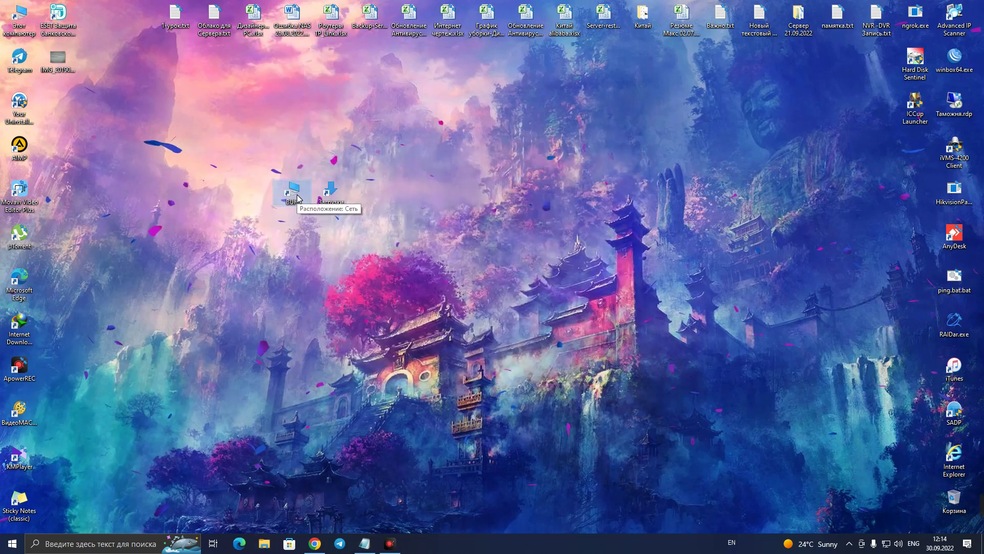
double_click(296, 198)
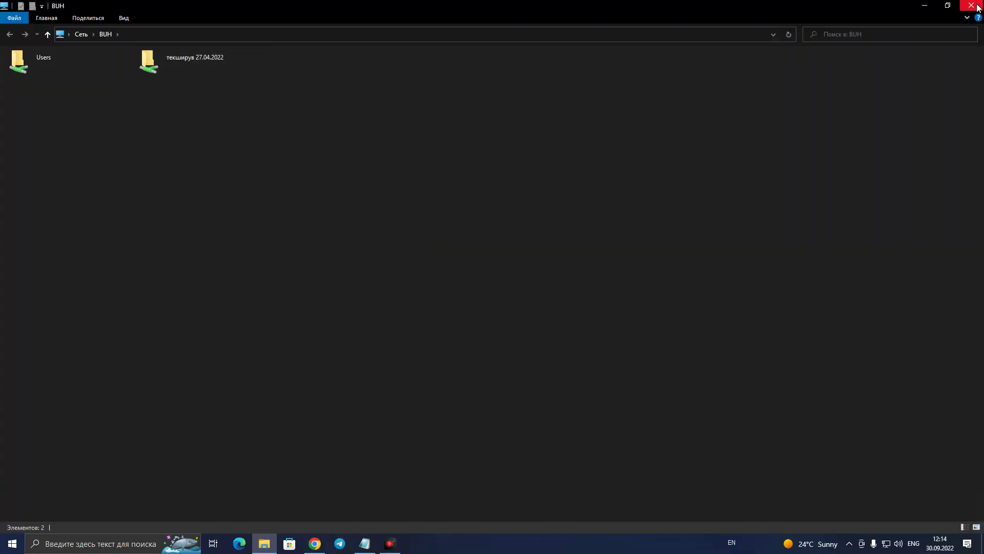
left_click(972, 5)
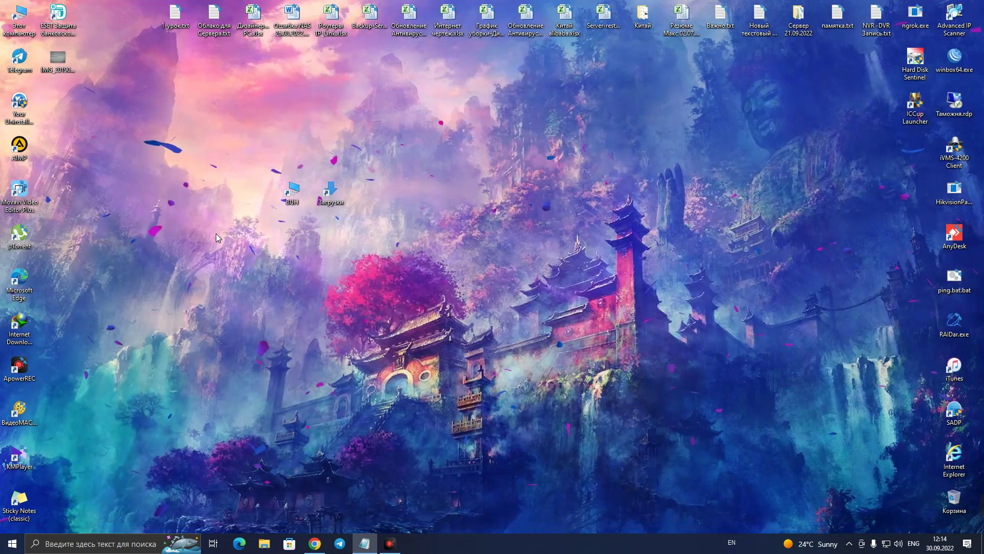
Step: View the Отправить destinations available for the AIMP desktop shortcut and dismiss them
right_click(24, 152)
mouse_move(188, 358)
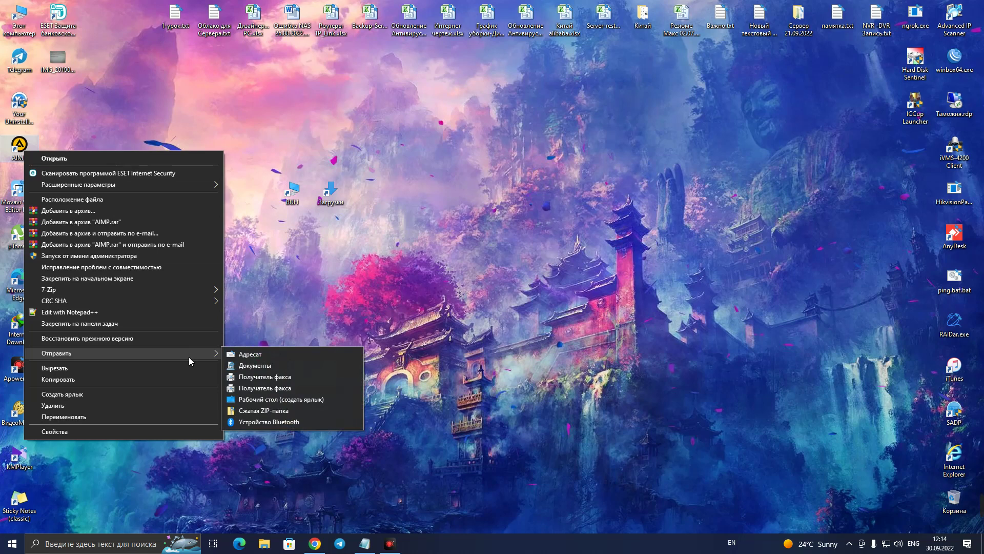
left_click(72, 123)
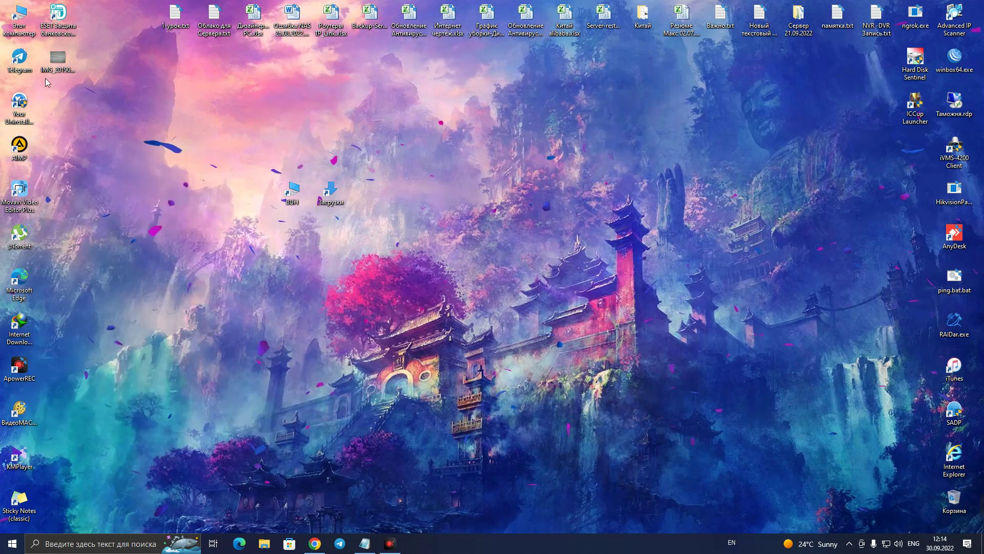
Step: Send a shortcut of the Документы folder from Этот компьютер to the desktop and place it beside the Загрузки shortcut
double_click(23, 28)
left_click(187, 73)
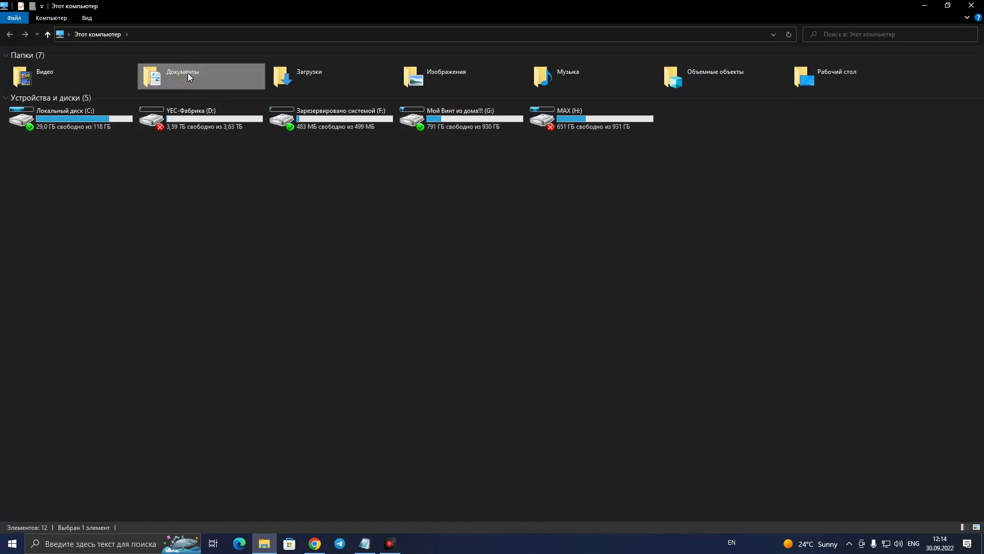
right_click(188, 72)
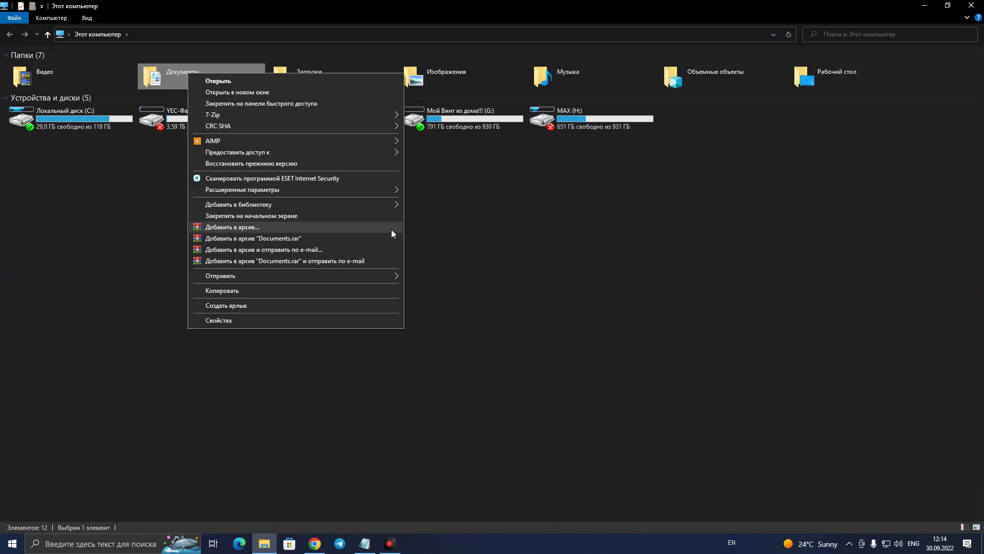
mouse_move(395, 278)
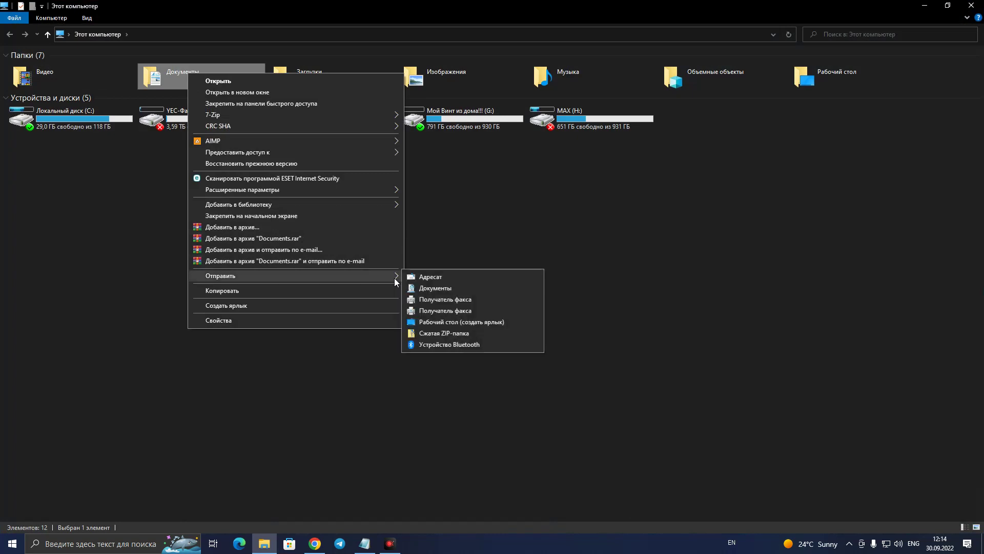
left_click(507, 322)
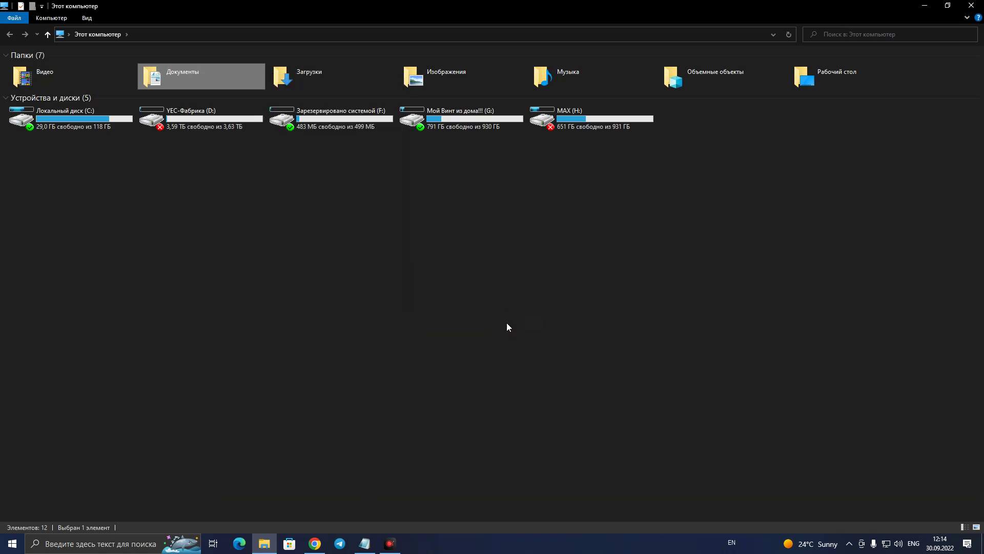
left_click(971, 6)
left_click_drag(59, 105, 371, 197)
Step: Send a shortcut of the Музыка folder from Этот компьютер to the desktop and place it beside the Документы shortcut
double_click(16, 19)
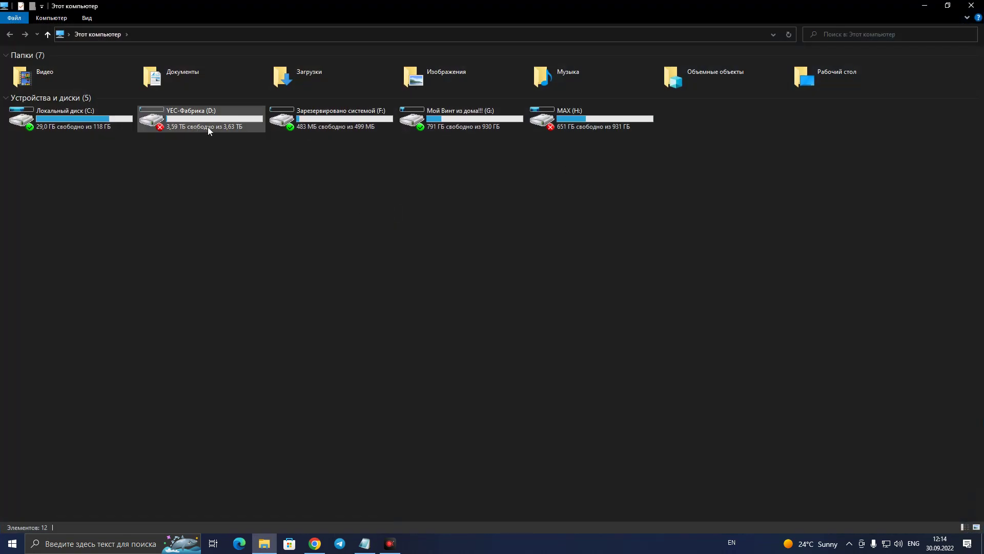
left_click(972, 6)
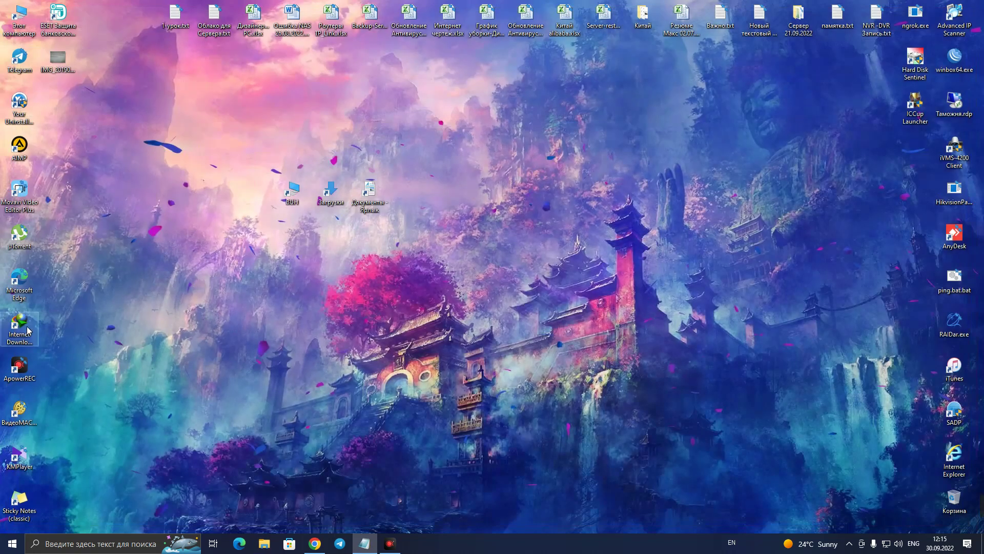
double_click(19, 18)
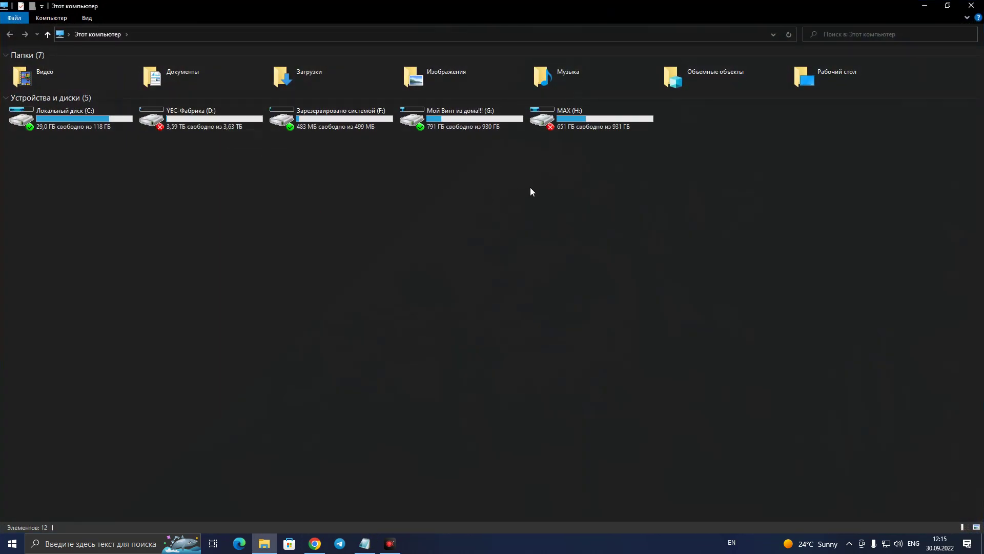
right_click(571, 76)
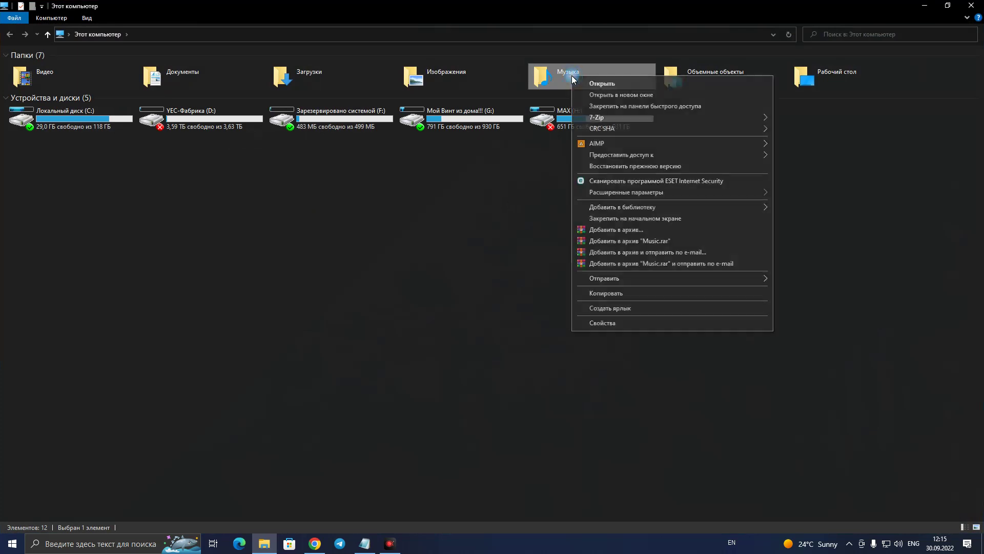
mouse_move(759, 278)
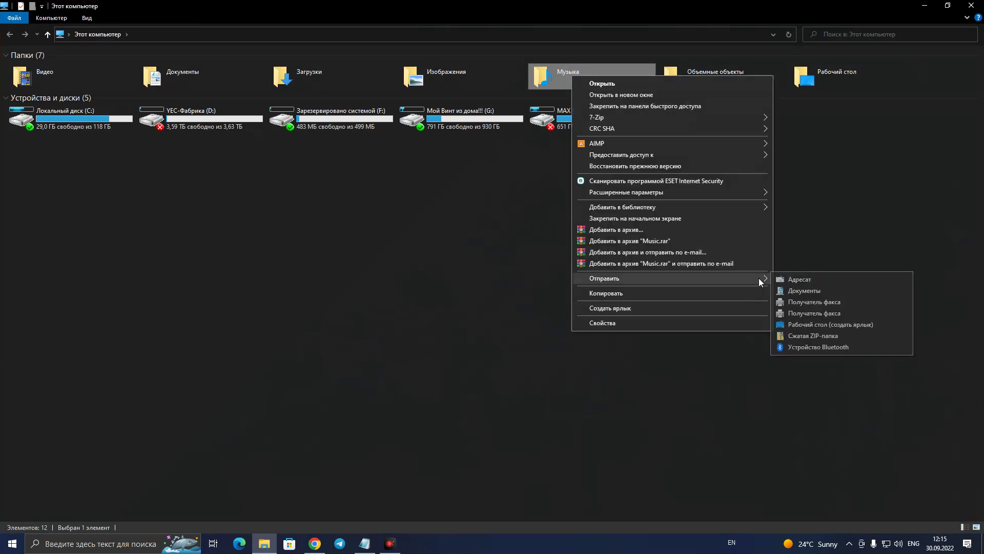
left_click(841, 322)
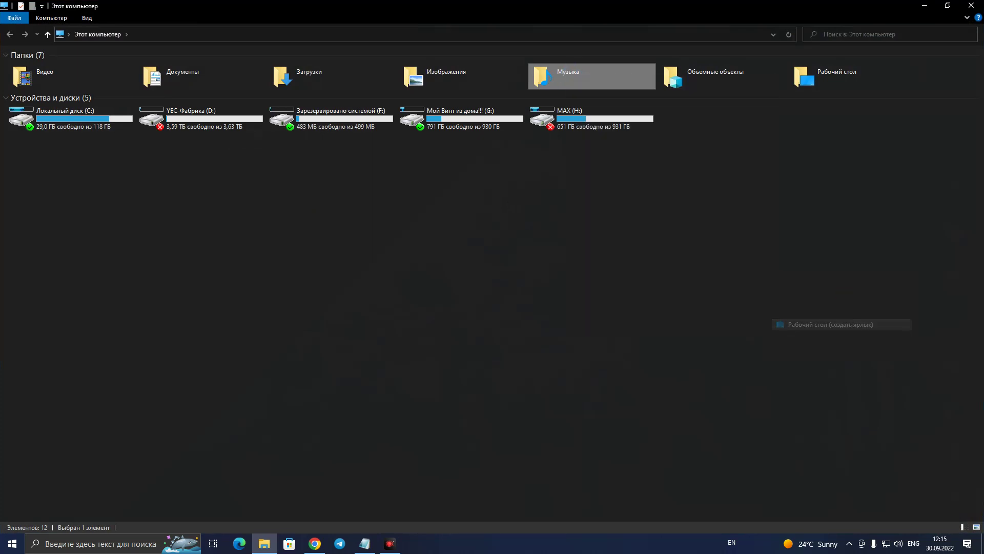
left_click(971, 5)
left_click_drag(58, 112, 410, 197)
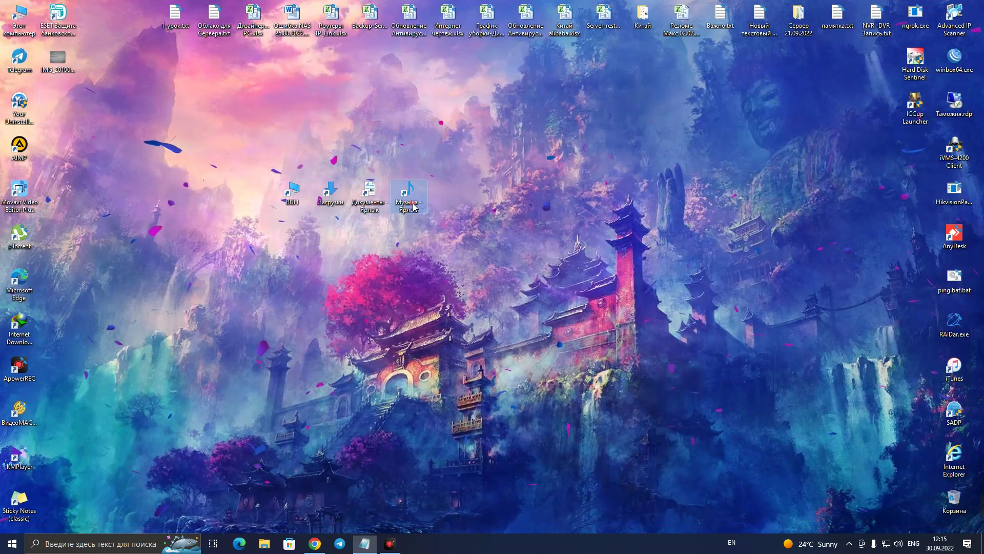
Step: Open the taskbar settings, view the online help on displaying the battery icon, and close the browser
right_click(490, 546)
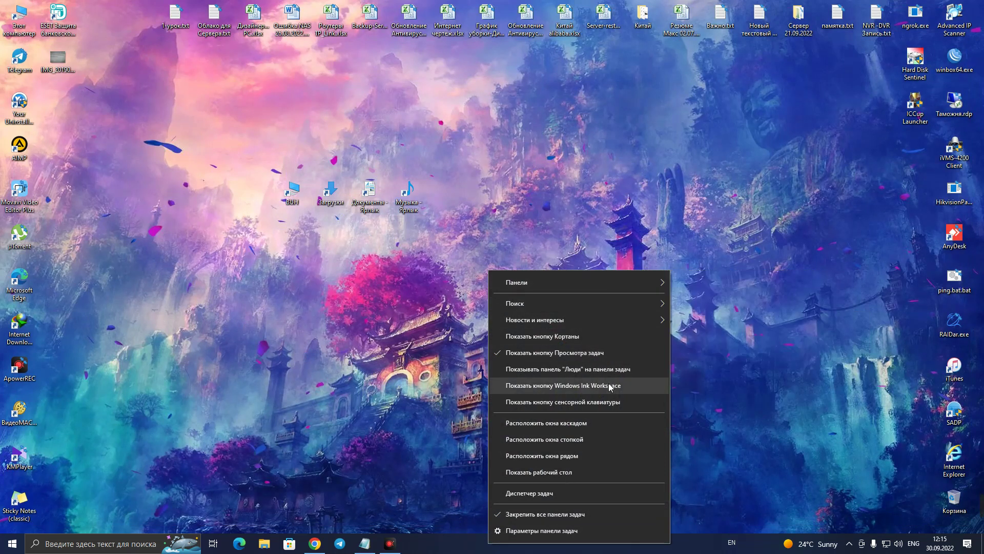
left_click(609, 530)
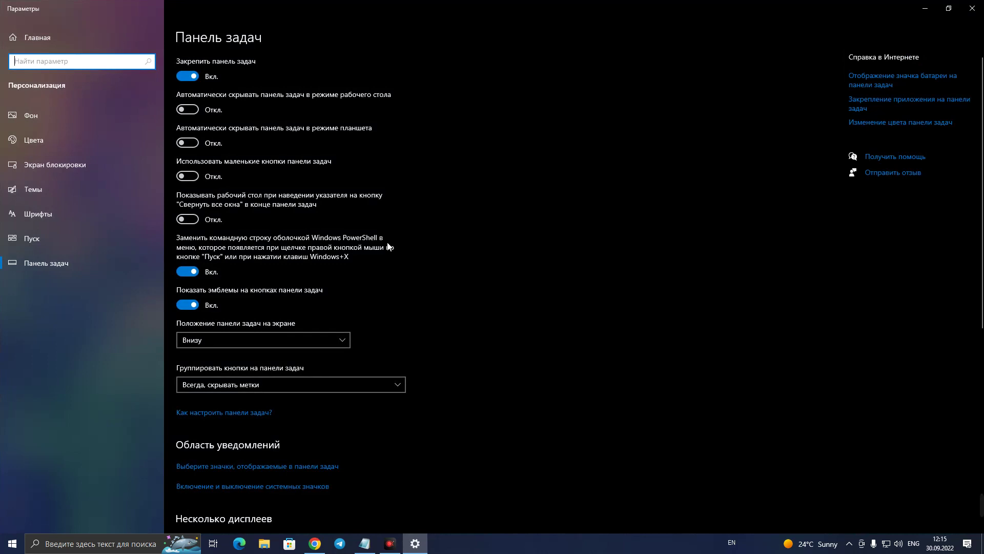
left_click(889, 83)
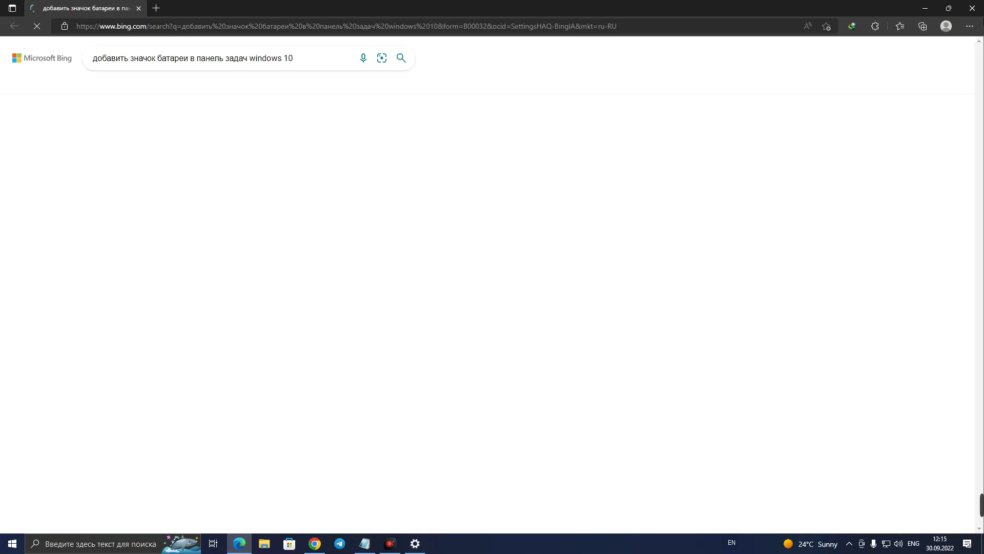
left_click(974, 8)
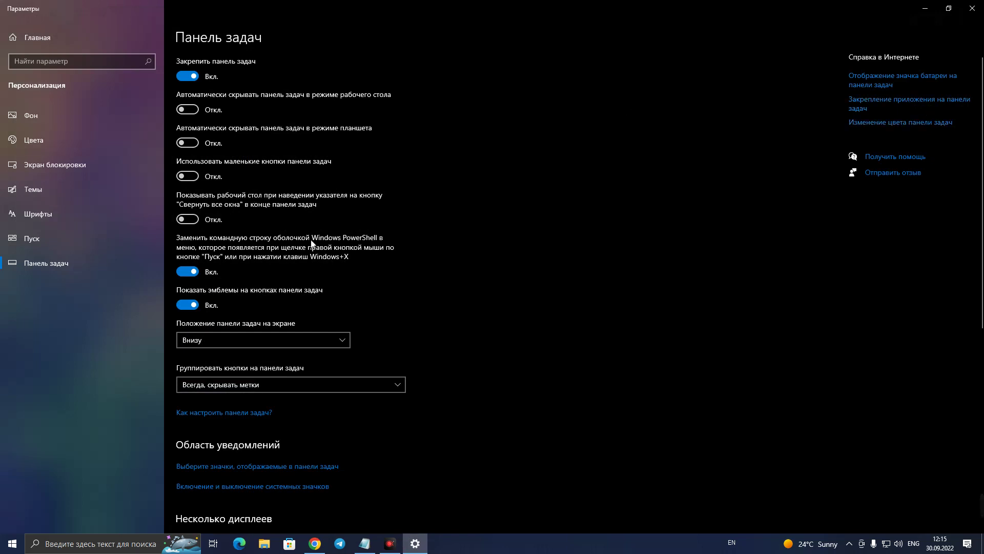
Step: Examine which icons can be displayed in the notification area, compare them with the hidden tray icons, and return to the taskbar settings
scroll(374, 421, "down", 3)
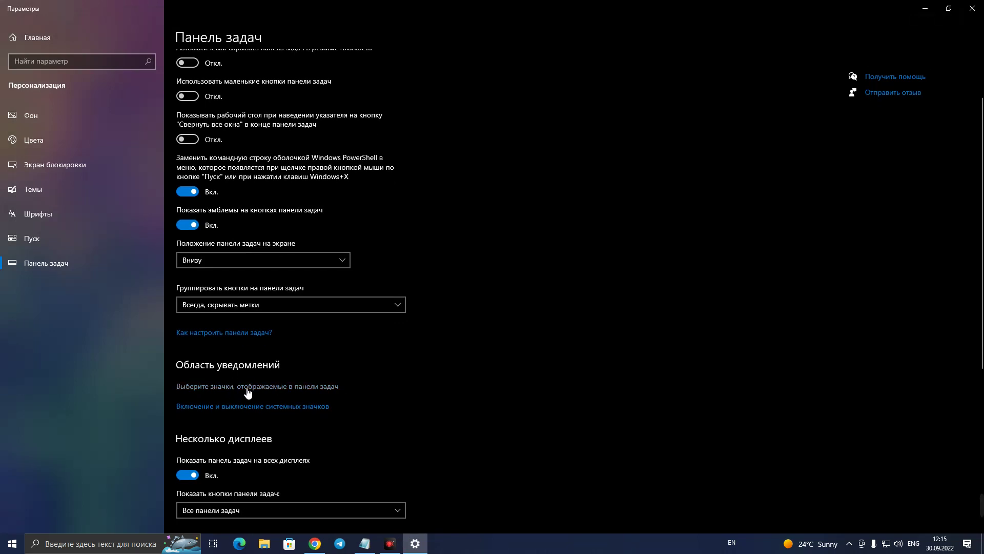
left_click(312, 386)
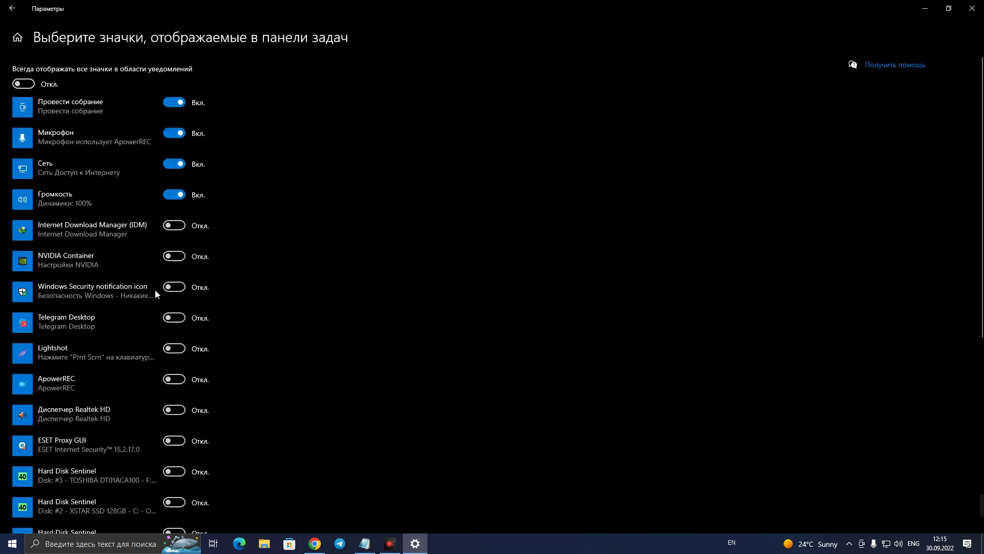
scroll(155, 292, "down", 3)
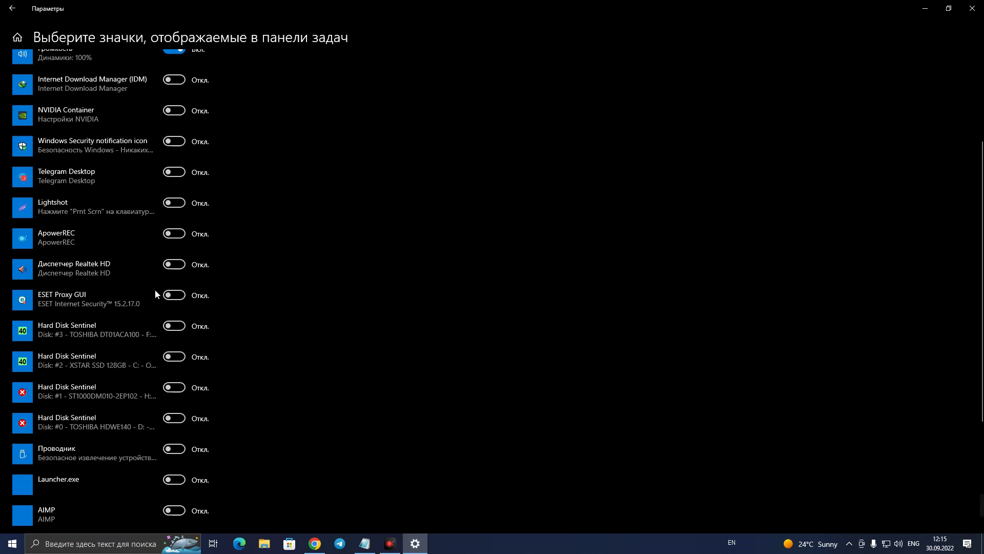
left_click(850, 548)
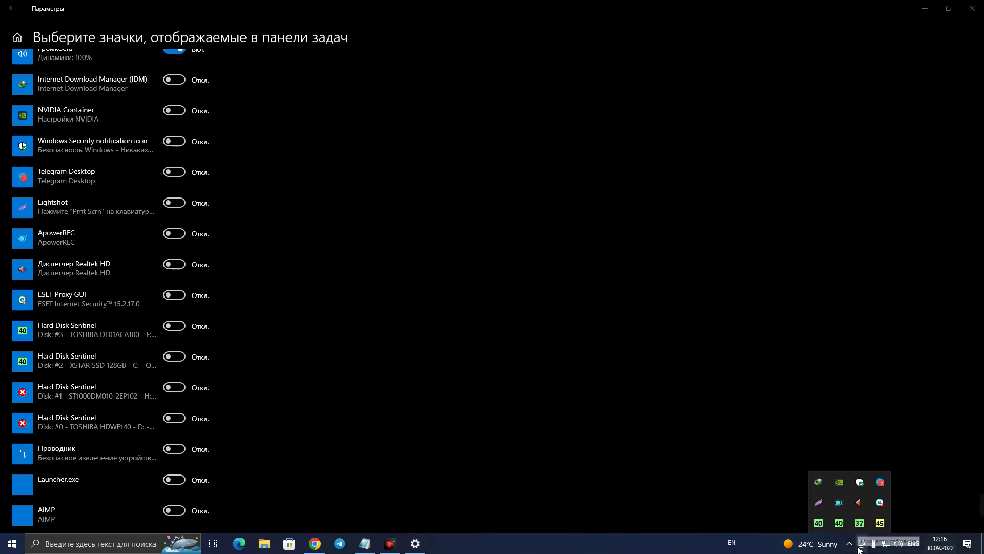
scroll(87, 239, "up", 3)
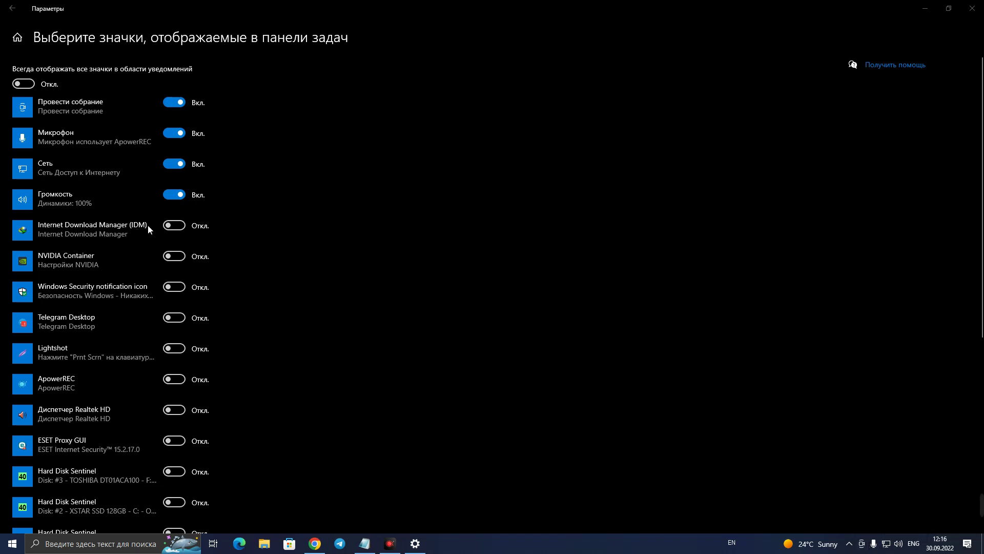
scroll(150, 334, "down", 5)
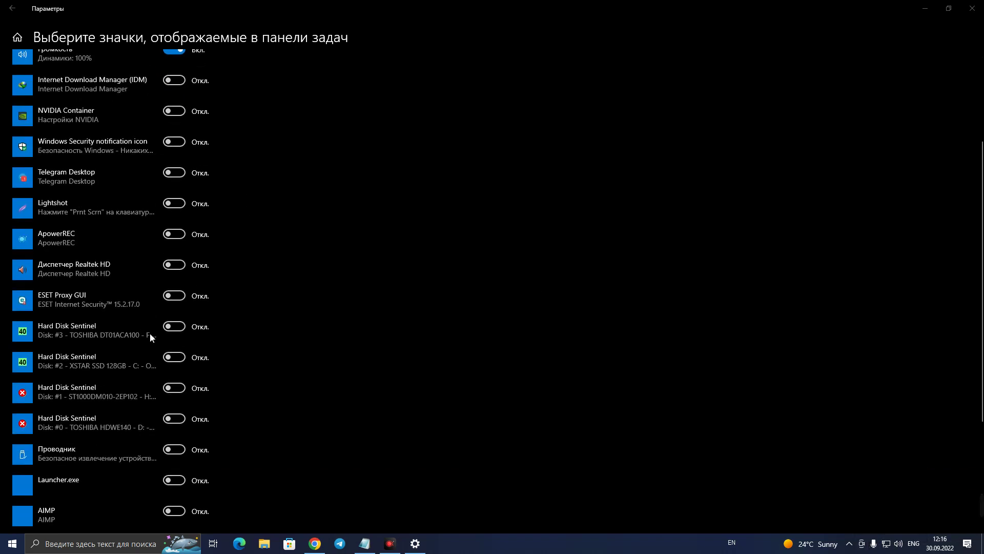
scroll(150, 337, "down", 1)
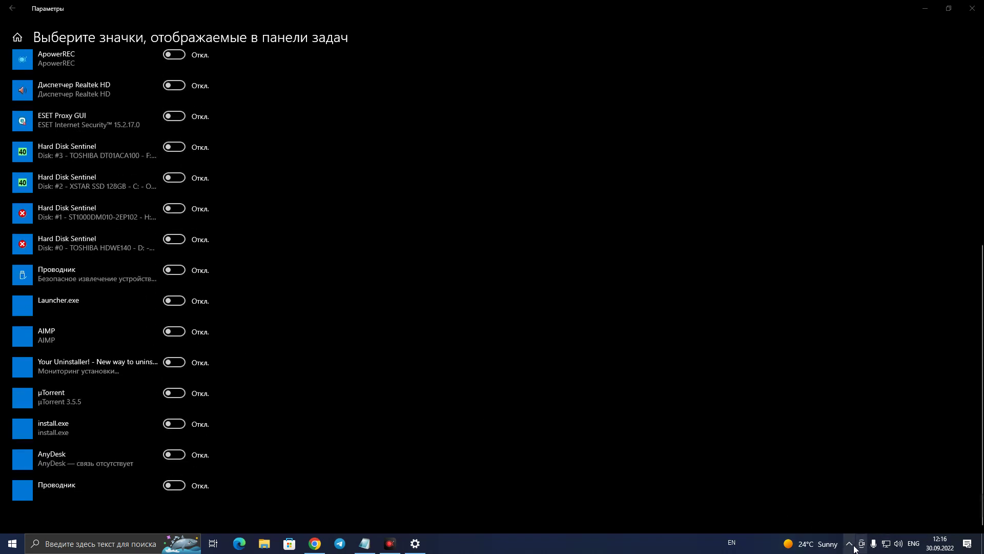
scroll(103, 253, "up", 6)
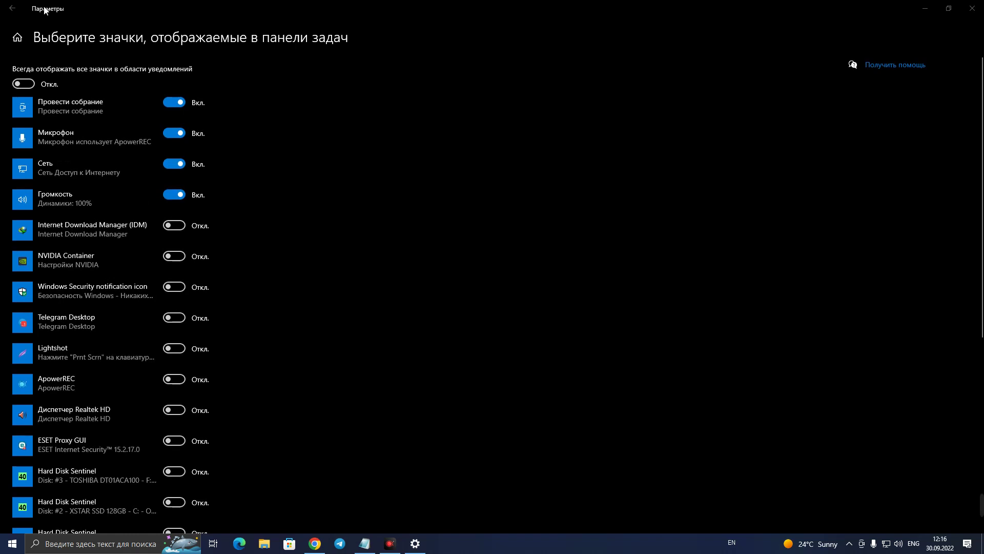
left_click(12, 8)
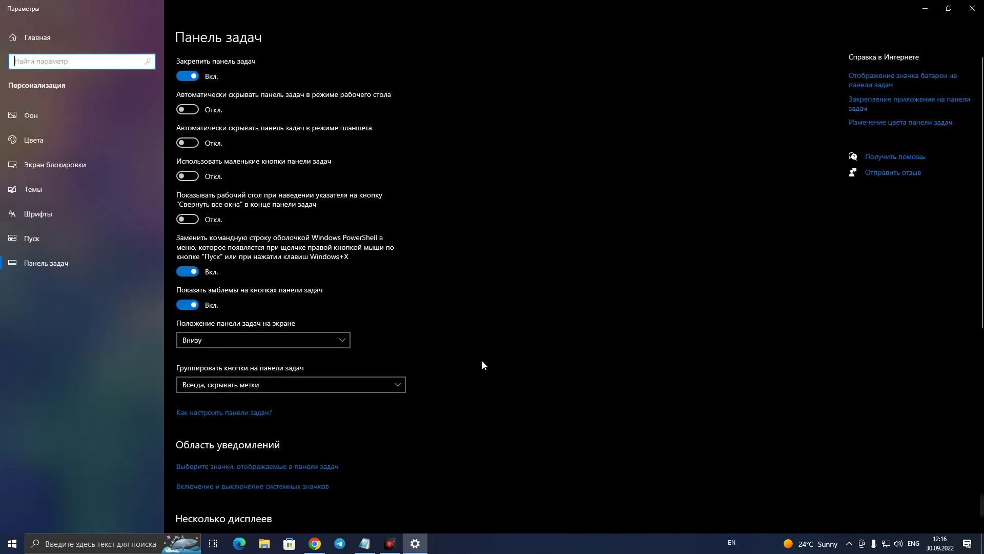
Step: Examine the switches for system icons, view the notification center for comparison, and return to the taskbar settings
scroll(482, 360, "down", 5)
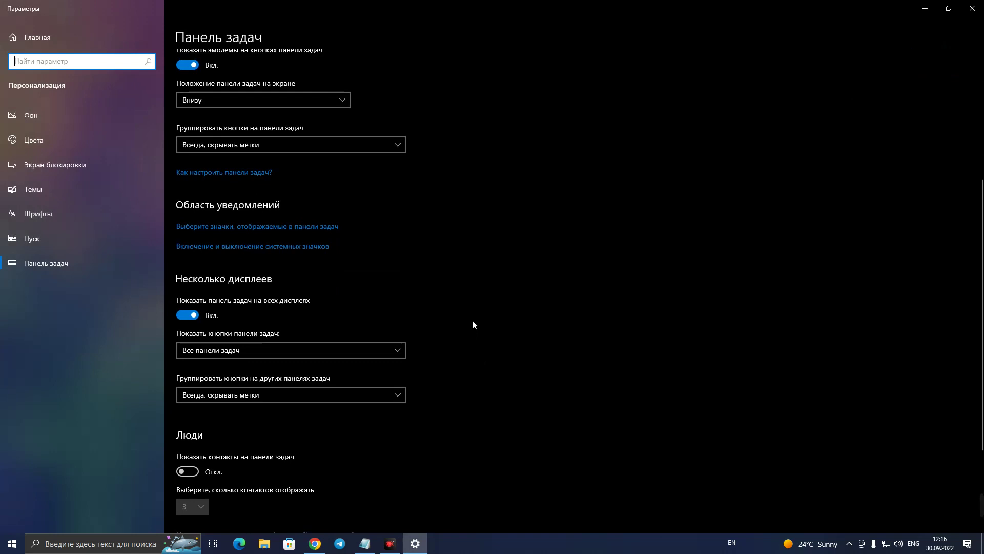
left_click(282, 247)
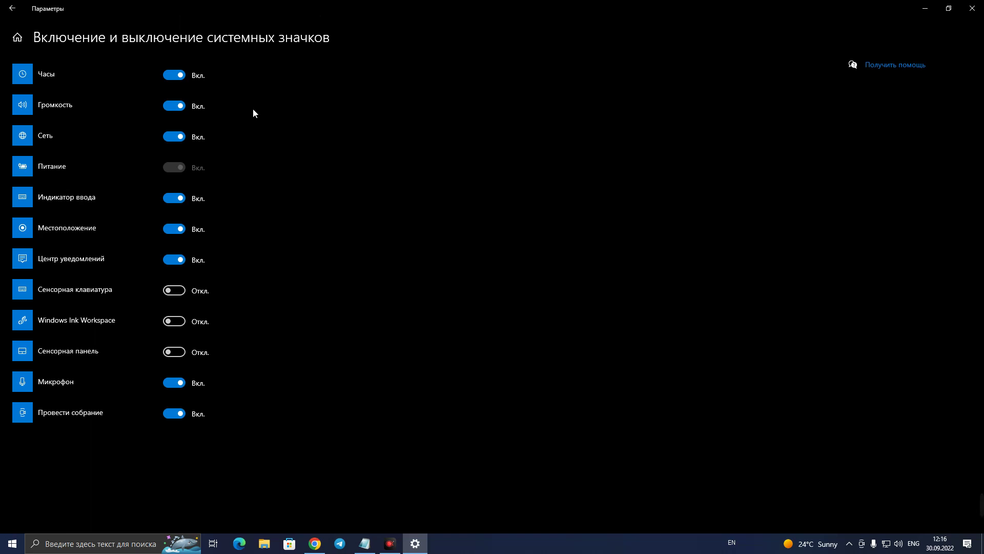
mouse_move(936, 548)
left_click(967, 544)
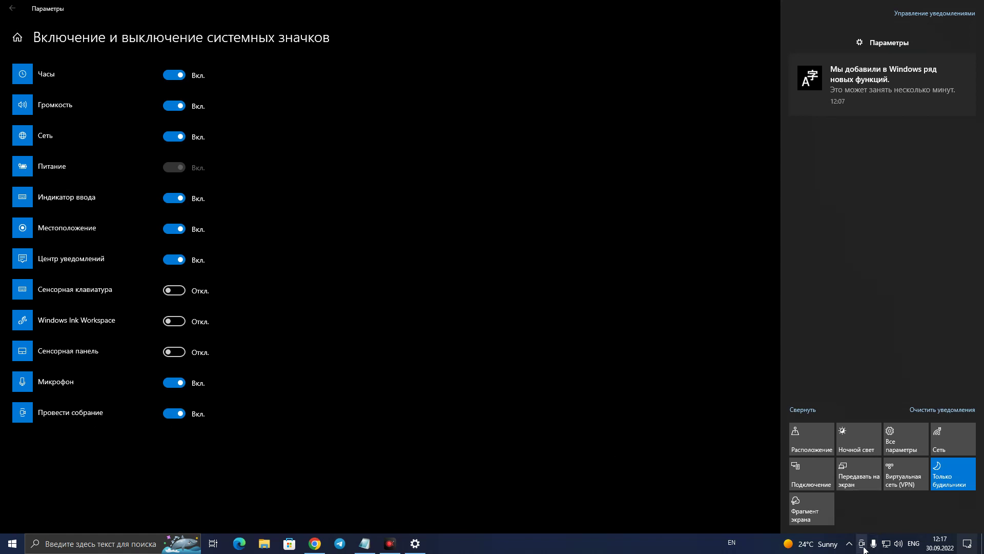
left_click(369, 257)
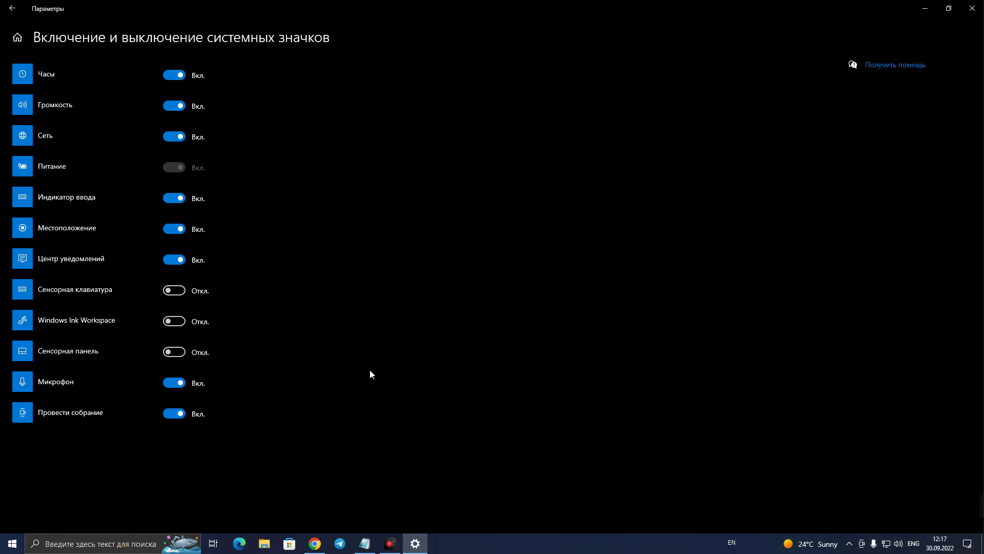
left_click(9, 14)
Step: Look through the remaining Панель задач settings and close the settings window
scroll(523, 338, "down", 5)
scroll(548, 352, "up", 10)
left_click(973, 9)
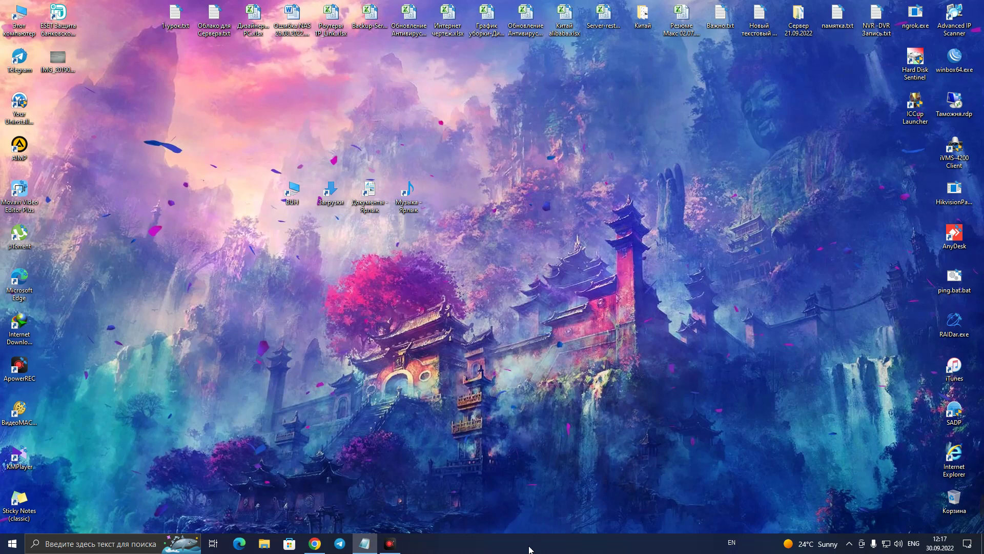
Step: Open the Документы folder through Этот компьютер and minimize its window
double_click(21, 18)
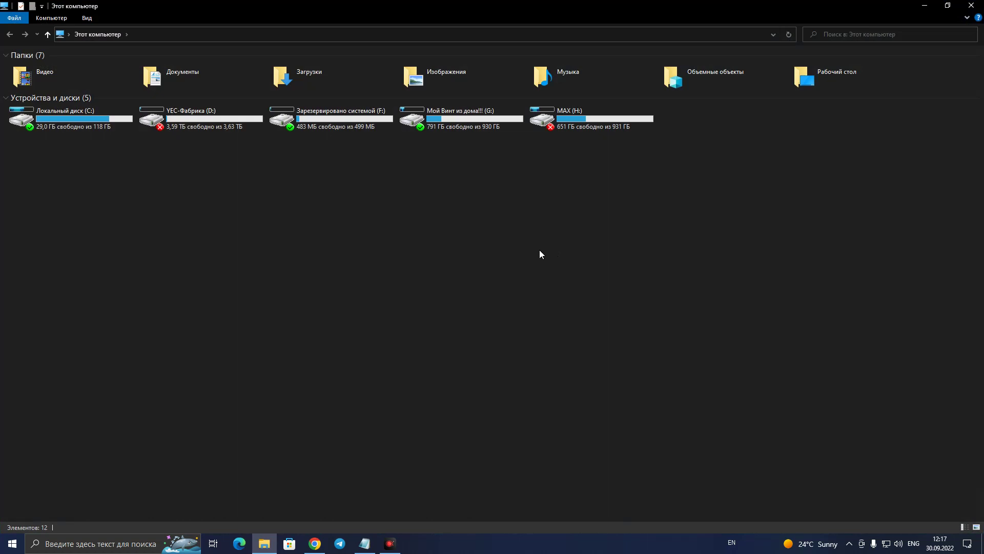
double_click(159, 76)
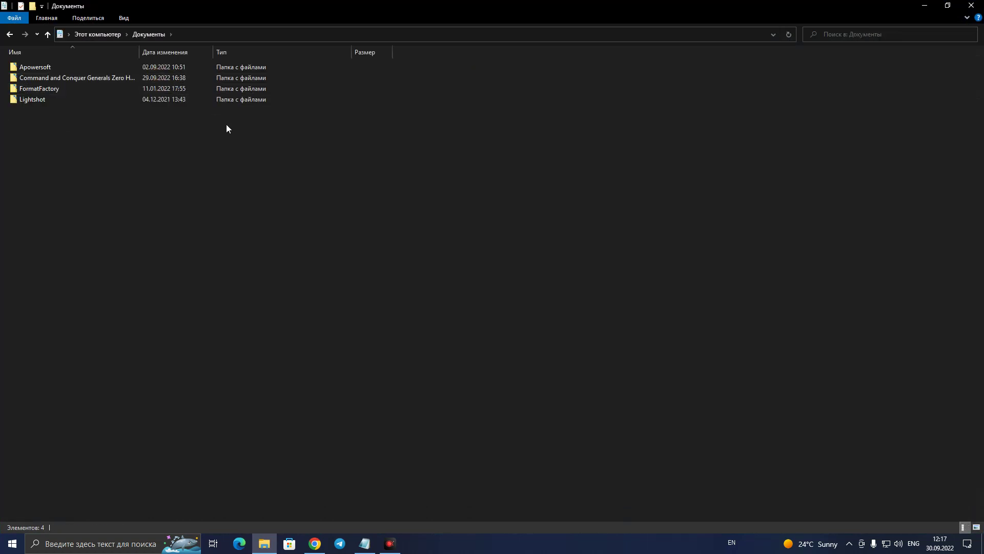
left_click(923, 8)
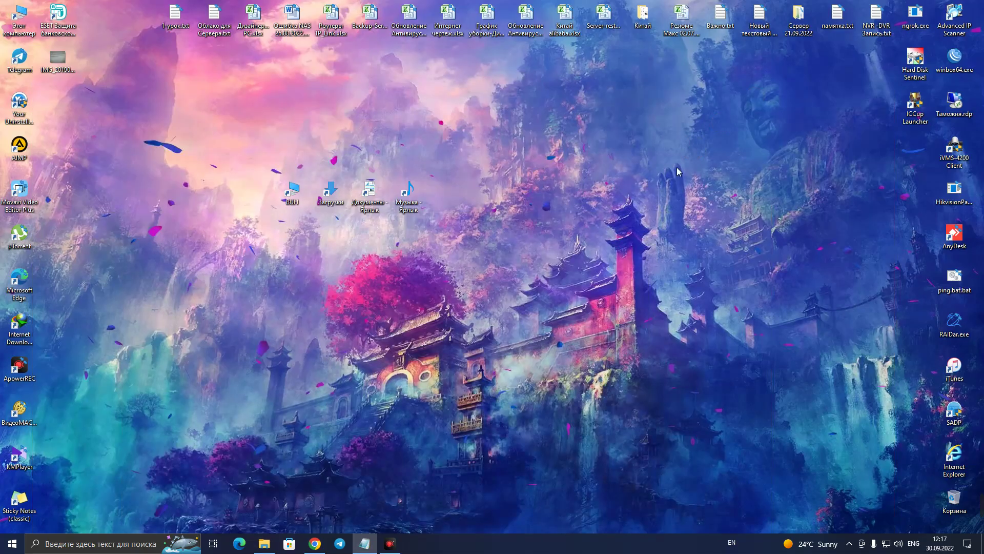
Step: Launch Калькулятор from the recent search items, maximize and restore its window, and minimize it
left_click(48, 544)
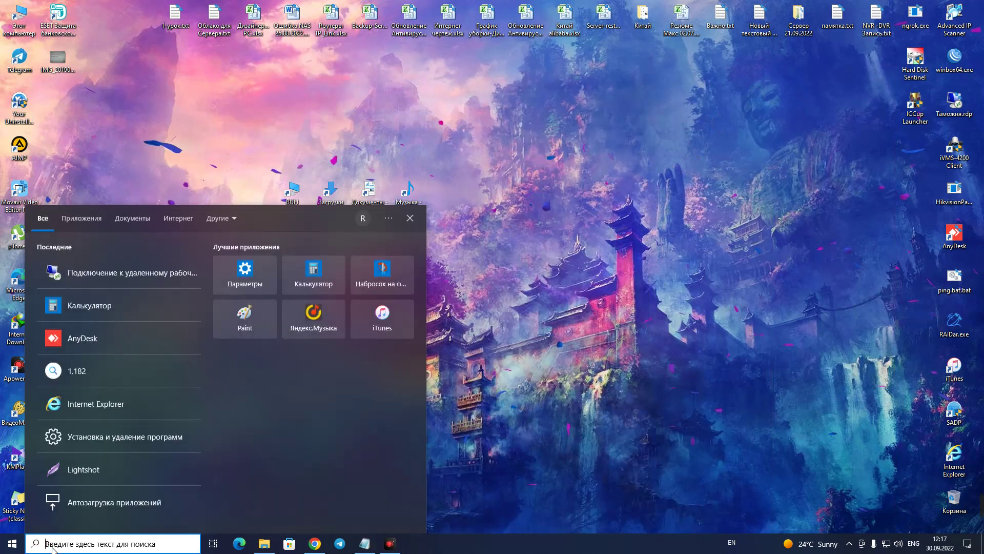
left_click(137, 306)
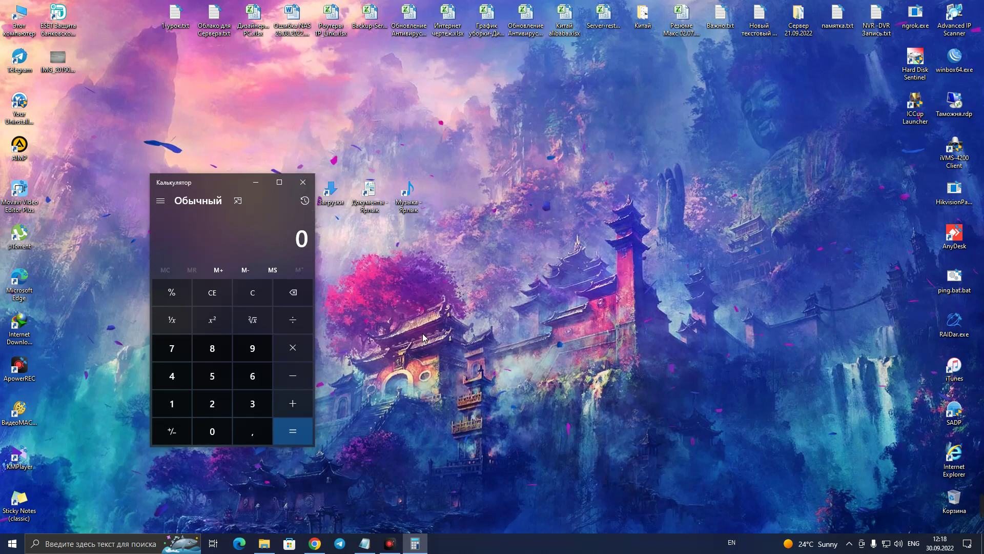
left_click(280, 182)
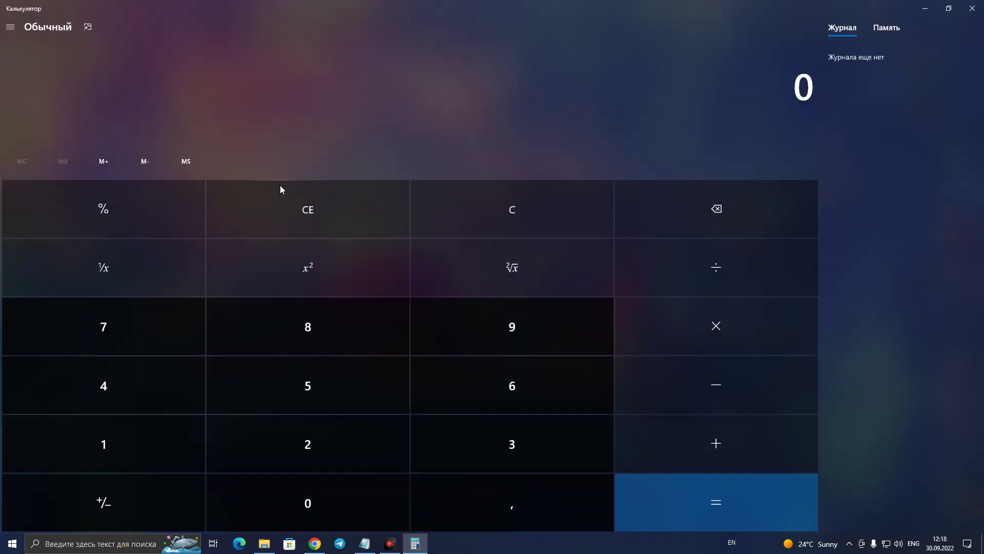
left_click(949, 9)
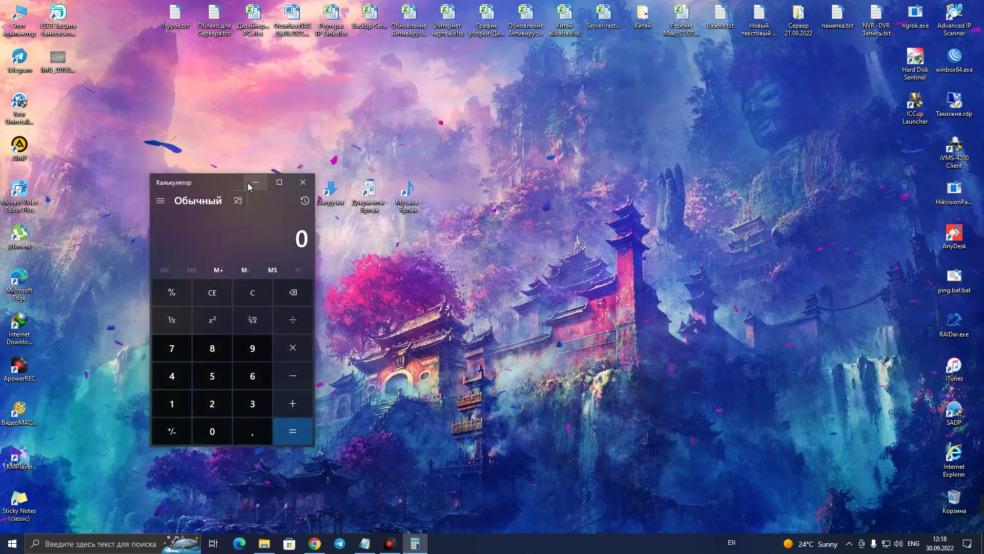
left_click(255, 182)
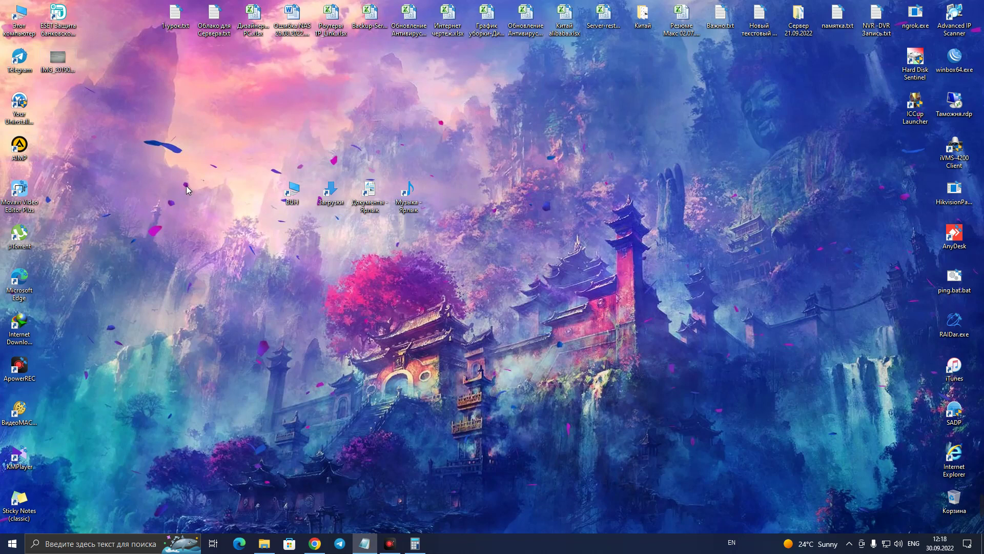
Step: Restore and minimize the Документы window again, and open Microsoft Store
left_click(265, 545)
left_click(265, 546)
mouse_move(364, 544)
mouse_move(276, 542)
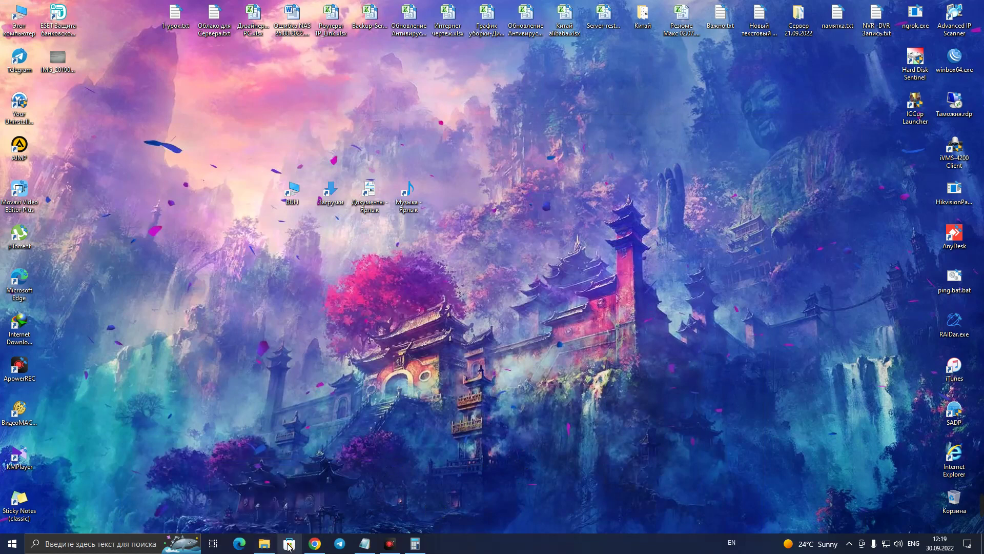
left_click(288, 545)
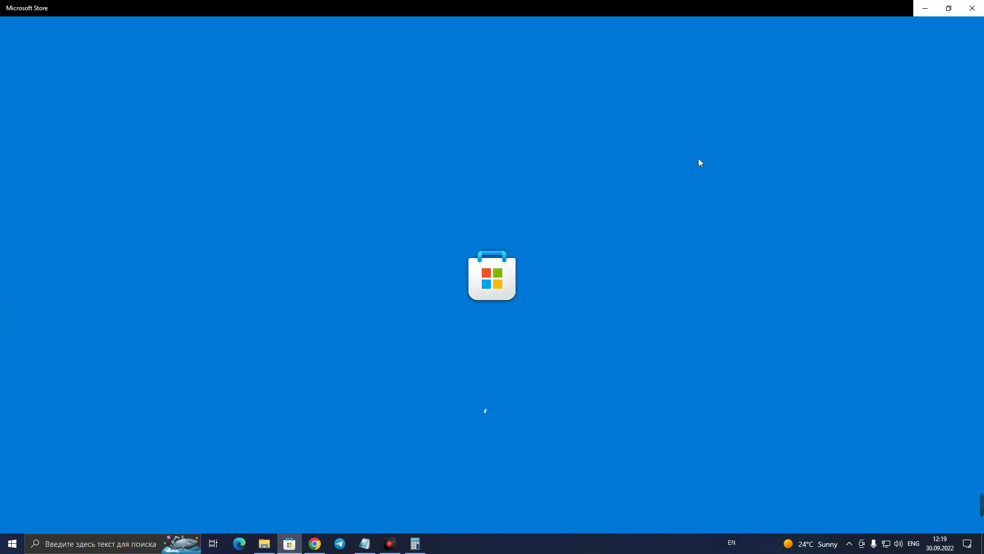
Step: Minimize Microsoft Store and create a new Microsoft Excel sheet on the desktop named Работа.xlsx
left_click(925, 12)
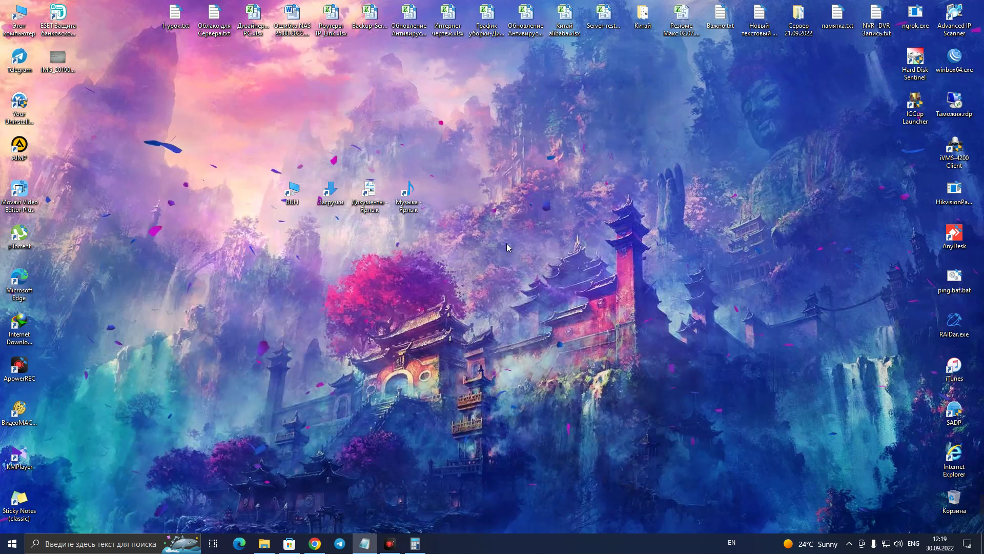
right_click(402, 251)
mouse_move(491, 351)
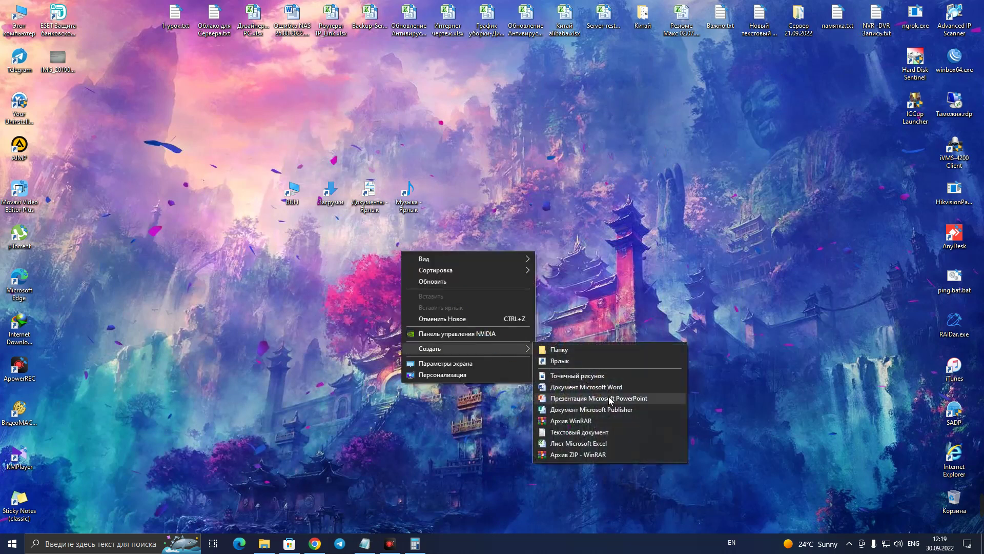
left_click(600, 444)
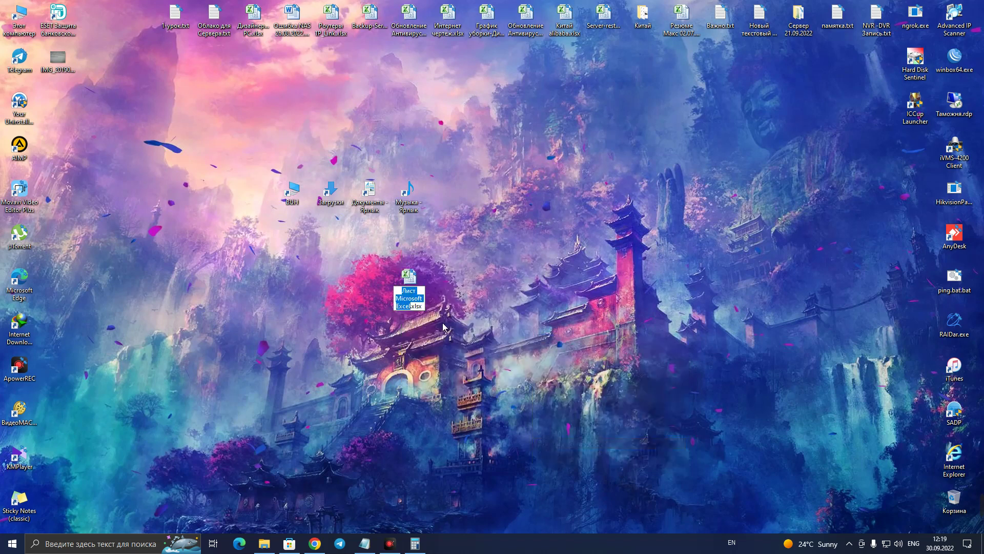
type("h")
key("BackSpace")
key("alt+shift")
type("Работа")
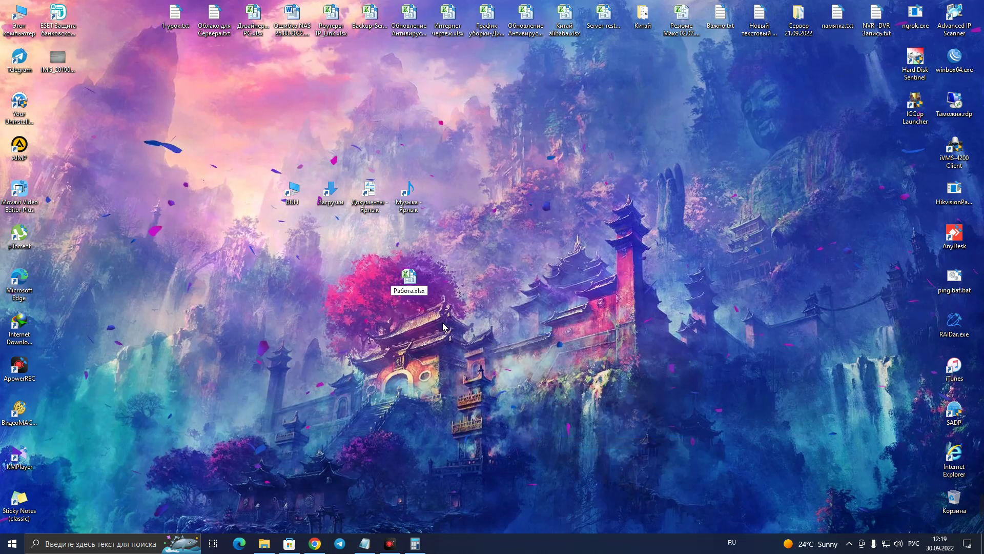
key("Return")
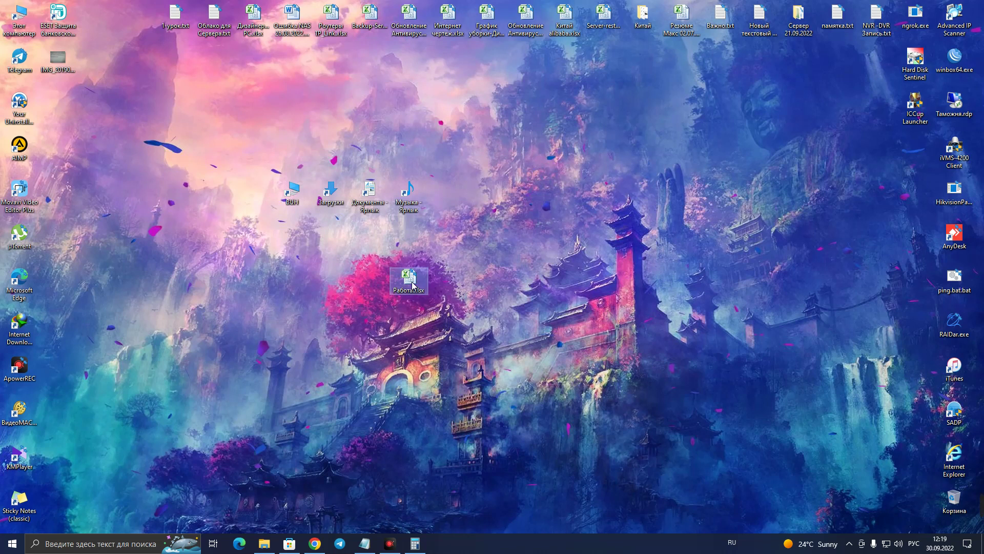
Step: Pin the desktop file Работа.xlsx to Microsoft Excel 2010 on the taskbar
mouse_move(418, 289)
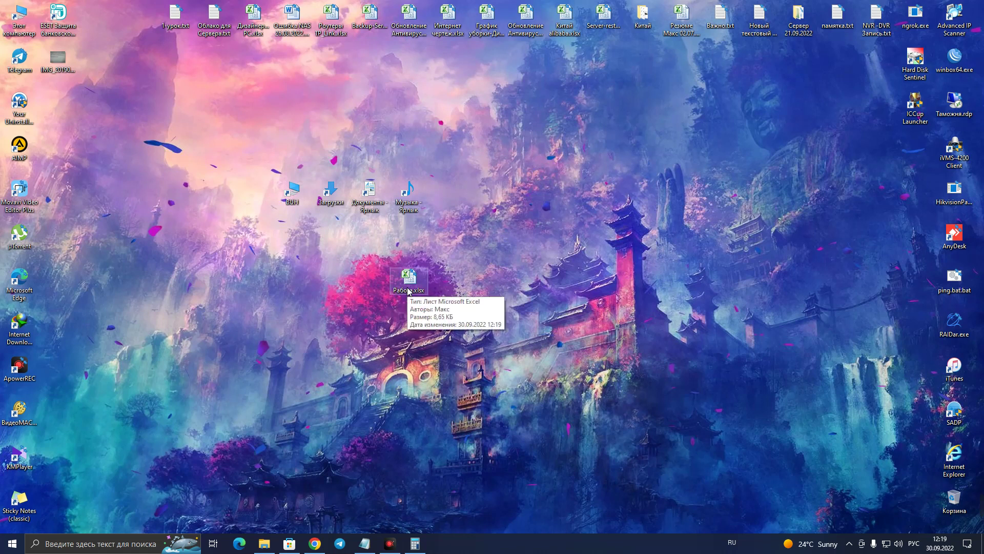
left_click_drag(408, 291, 503, 548)
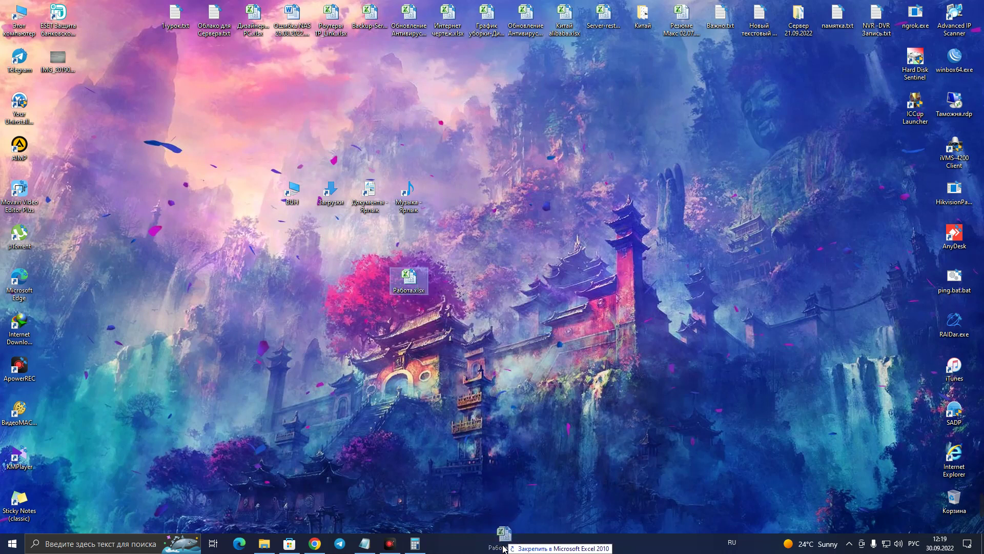
left_click_drag(503, 547, 503, 548)
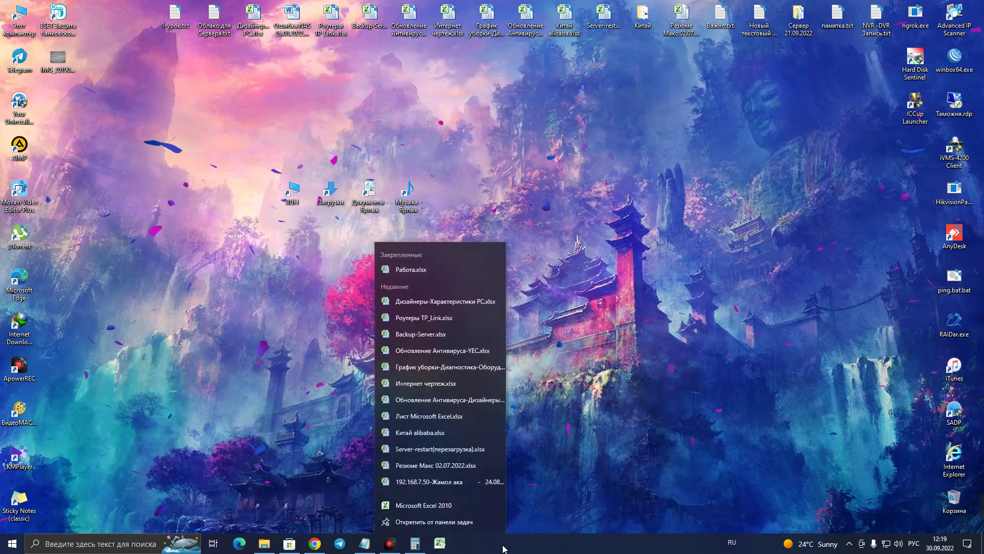
left_click(564, 408)
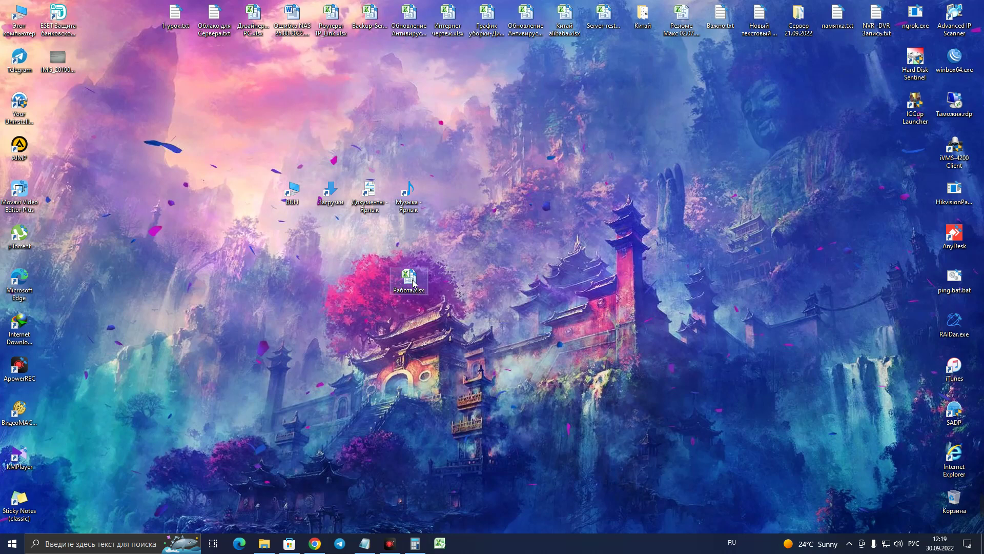
left_click_drag(414, 282, 484, 546)
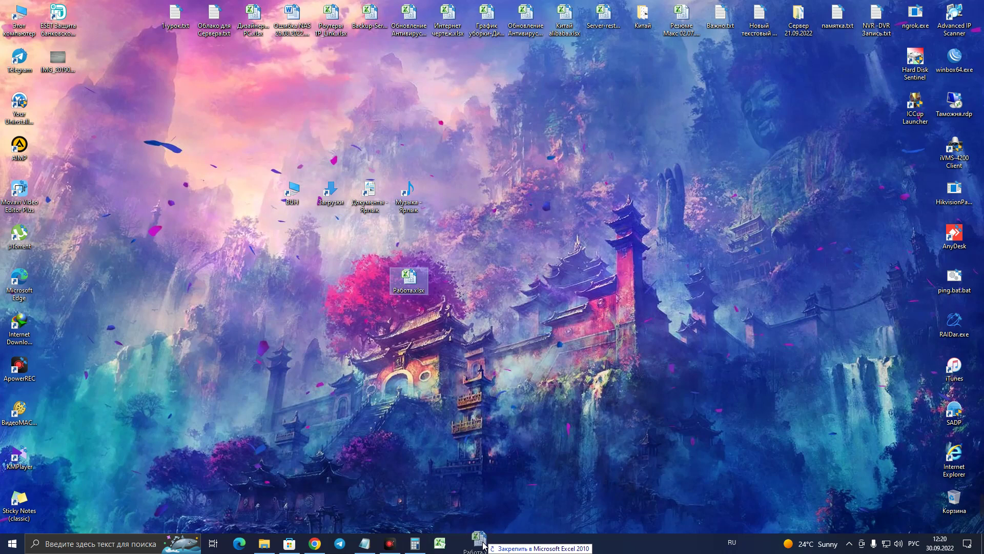
left_click_drag(483, 545, 482, 544)
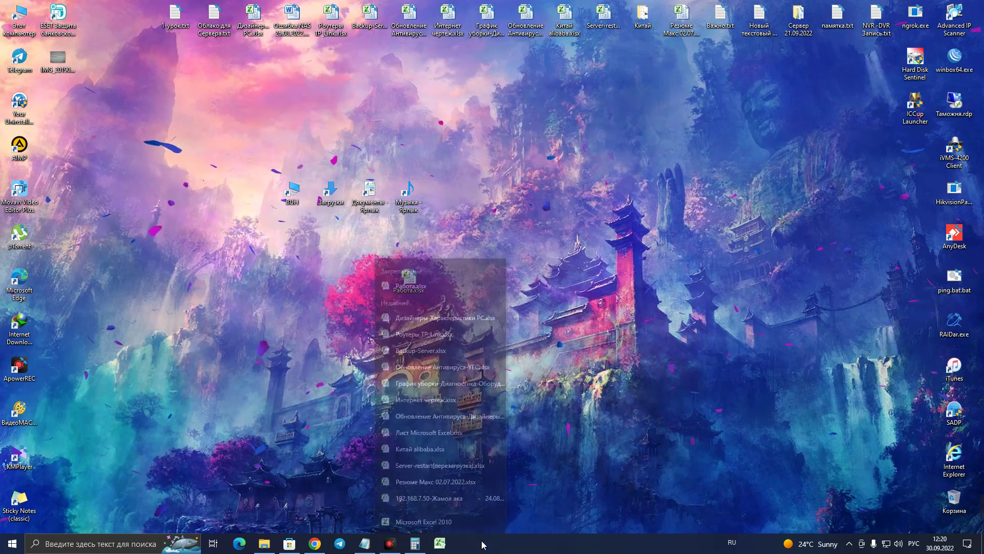
left_click(559, 477)
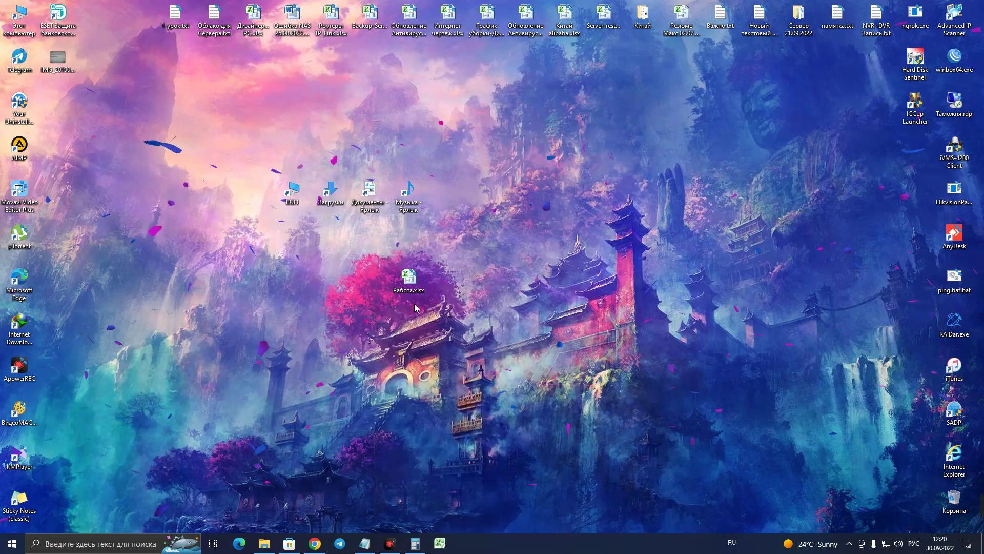
Step: Launch Excel from its pinned taskbar shortcut and close the blank workbook
left_click(443, 543)
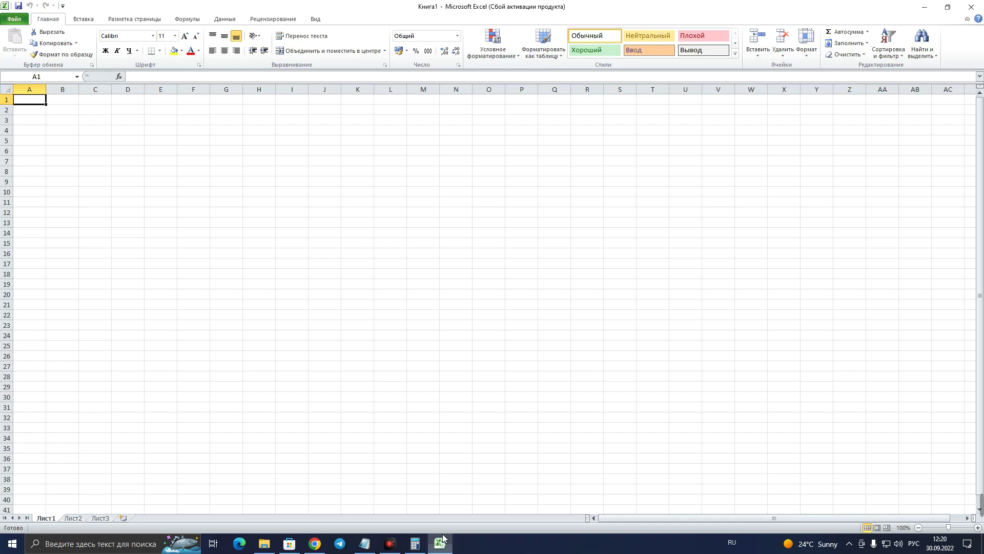
left_click(639, 368)
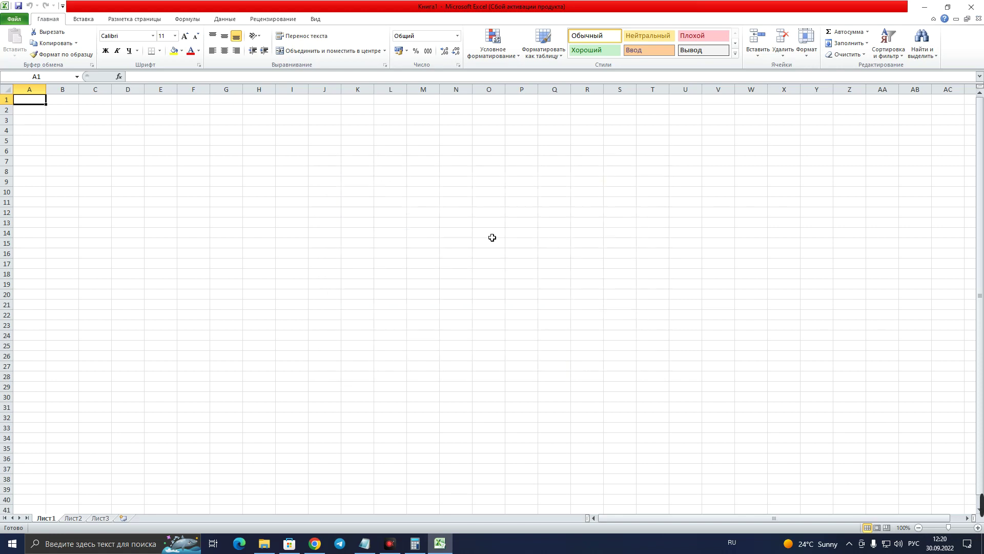
left_click(972, 7)
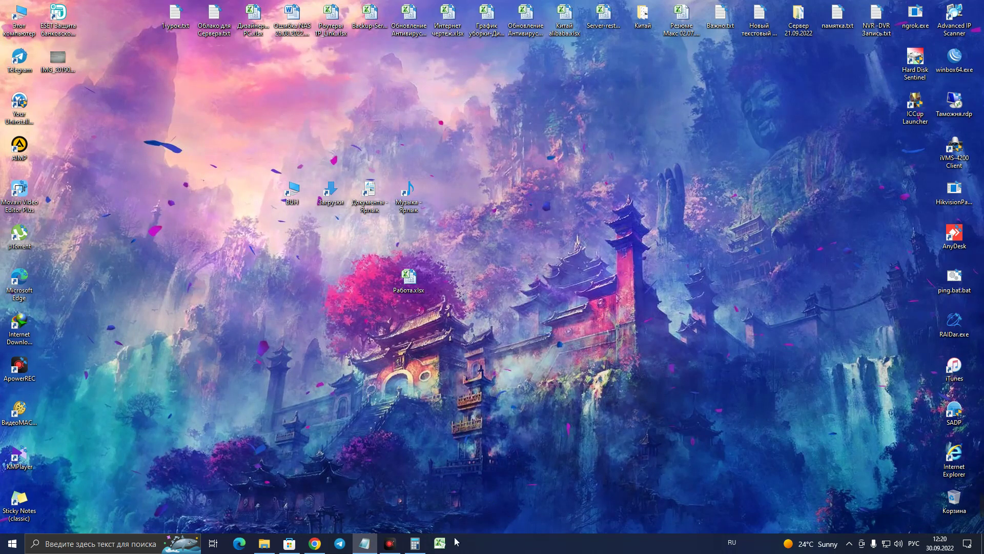
Step: Copy Работа.xlsx from the desktop to the root of the YEC-Фабрика (D:) drive and close the folder window
left_click(101, 544)
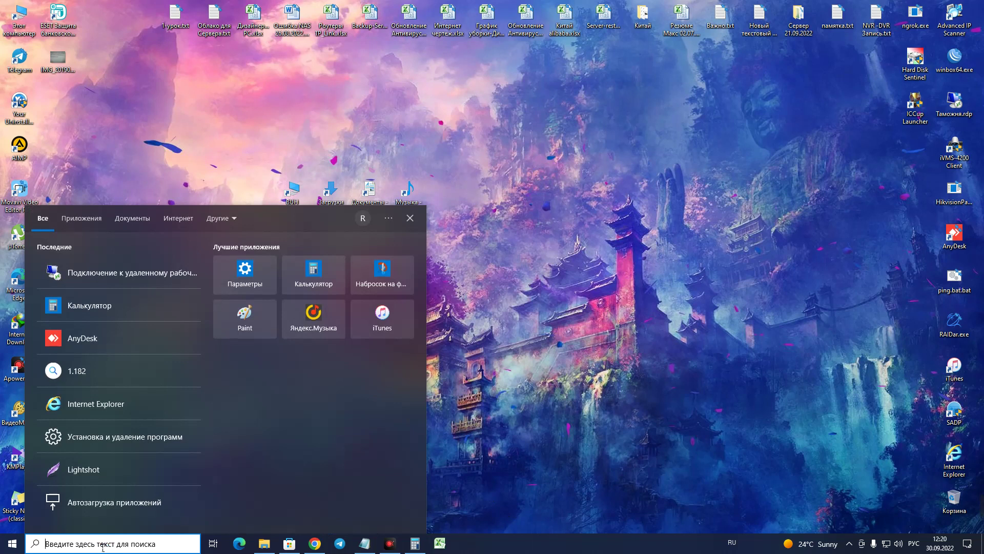
key("Escape")
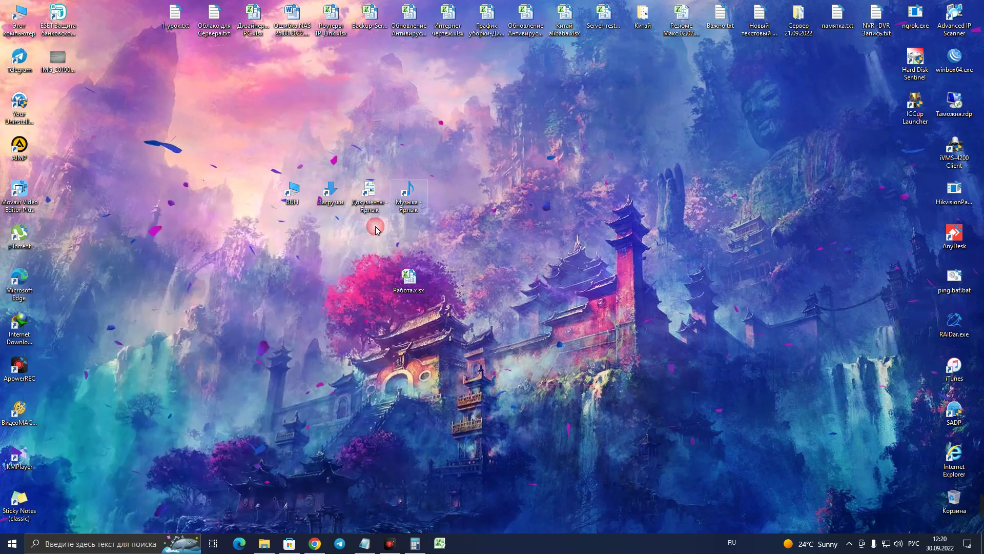
right_click(417, 291)
left_click(515, 477)
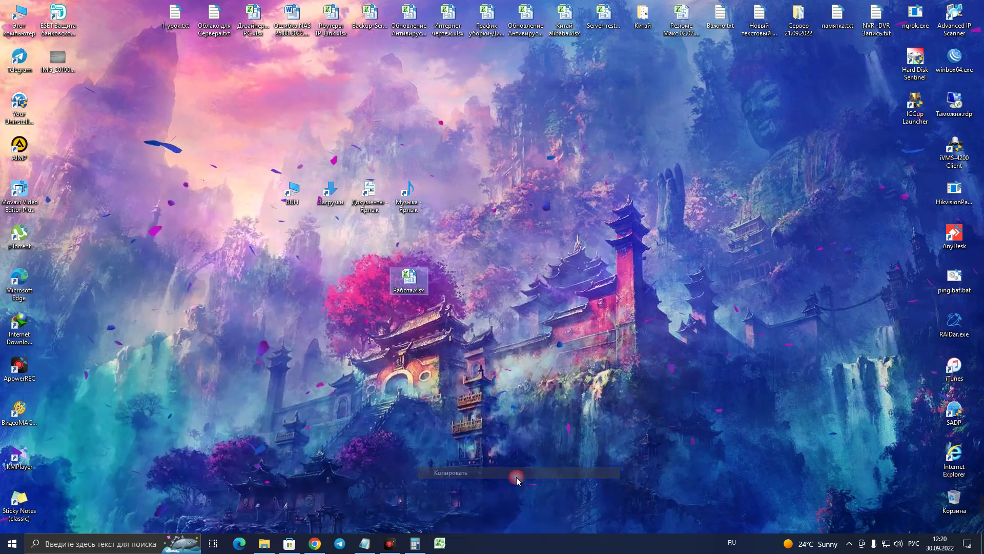
double_click(19, 29)
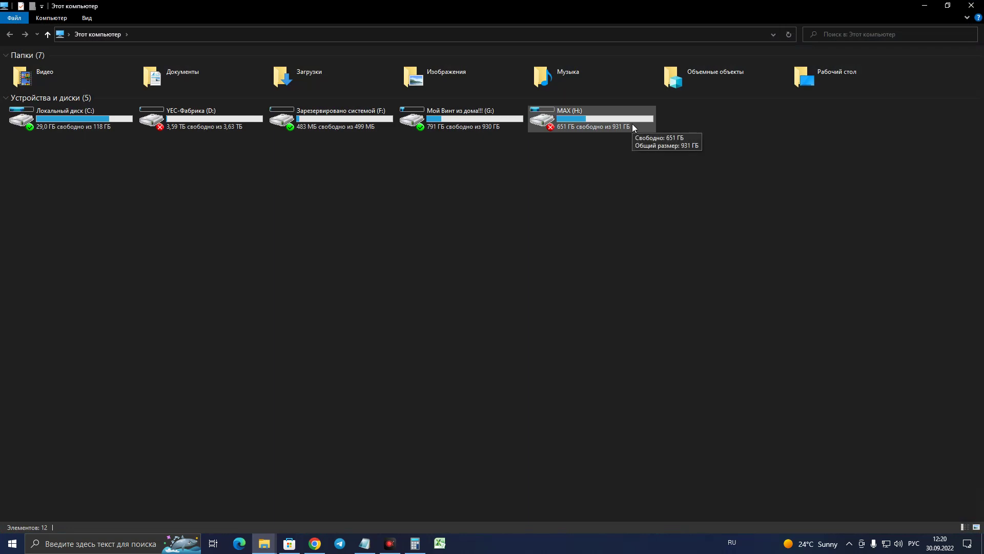
double_click(207, 121)
right_click(204, 200)
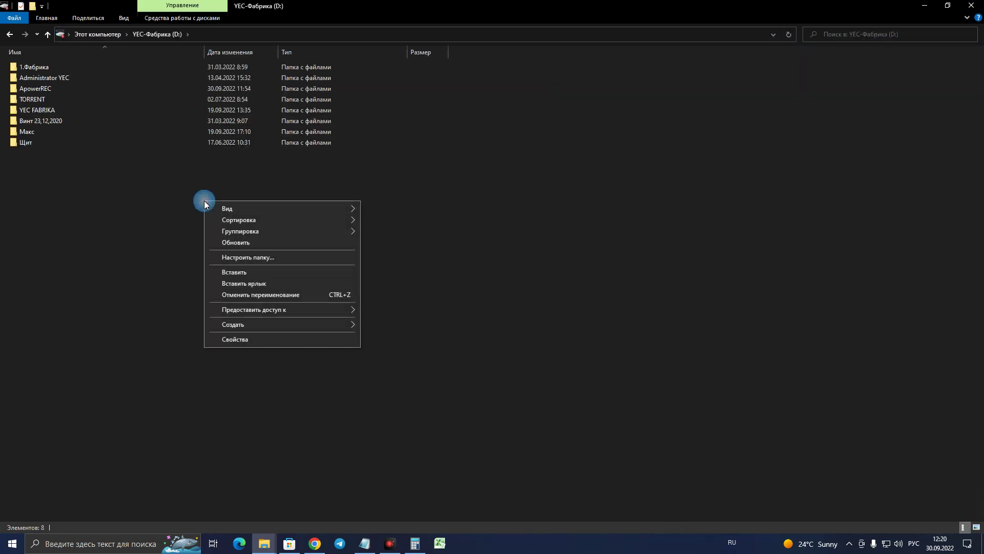
left_click(247, 274)
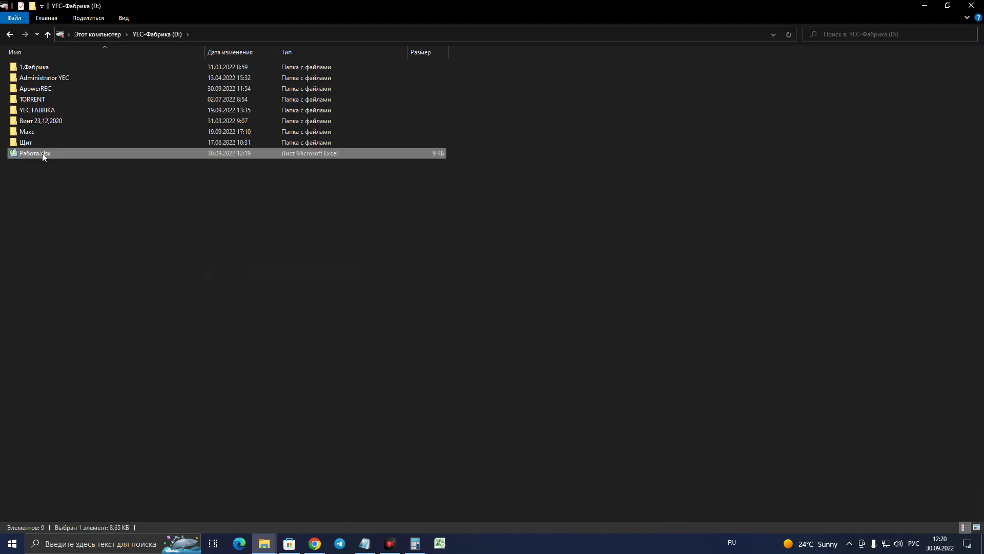
left_click(971, 5)
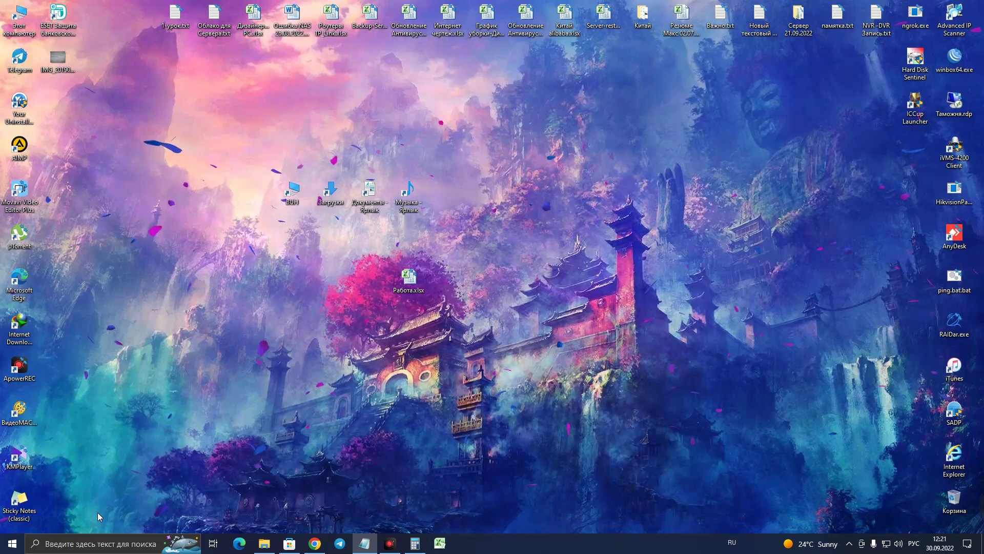
Step: Search Windows for "Рабочий стол", open the Удаленный рабочий стол settings page, and close it
left_click(88, 543)
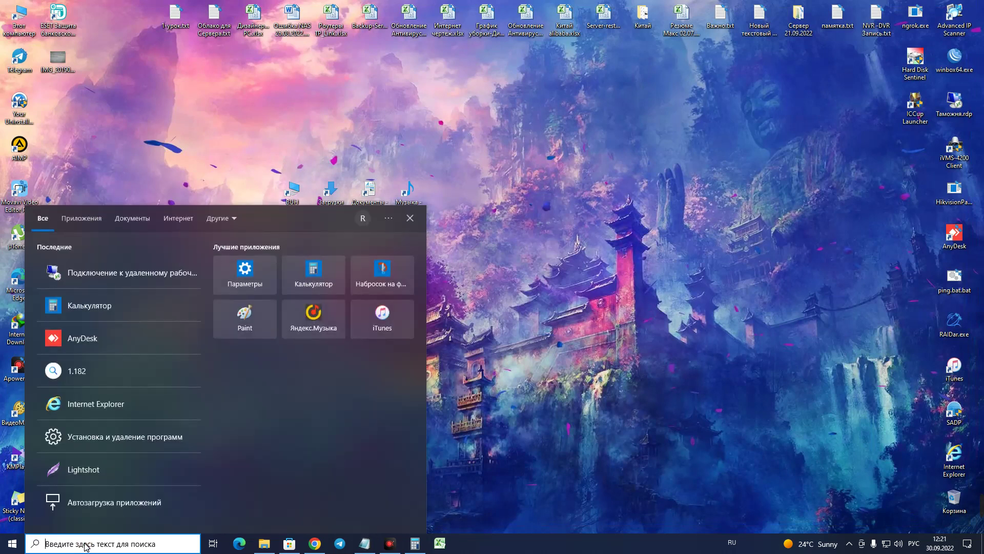
type("Ра")
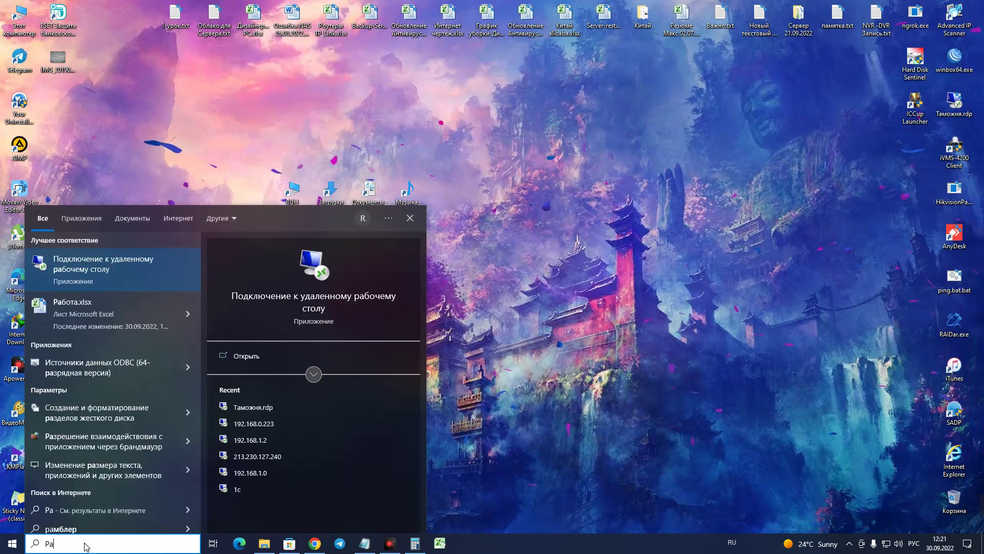
type("бочий стол")
key("Return")
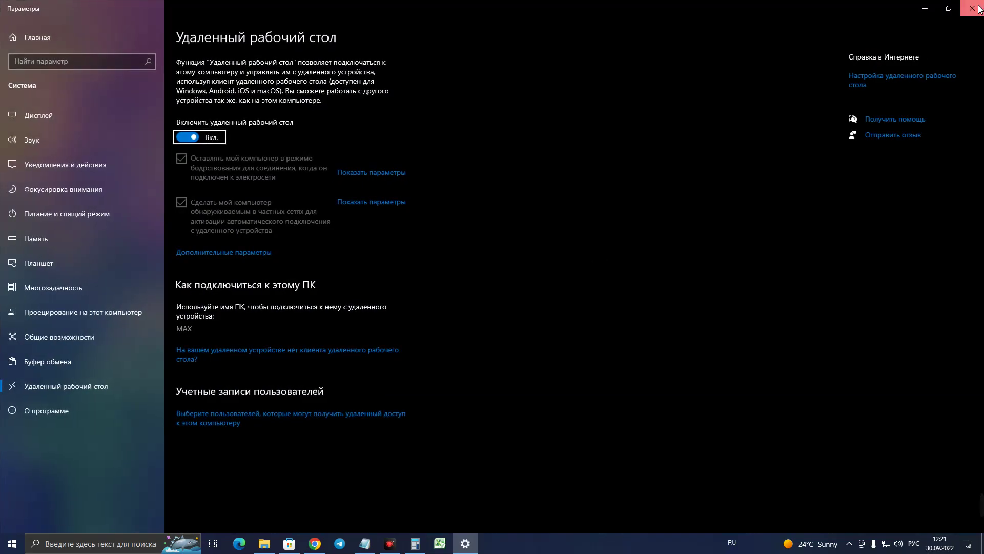
left_click(973, 9)
Step: Search Этот компьютер for "работа", open Работа.xlsx from the results, and close both windows
double_click(26, 30)
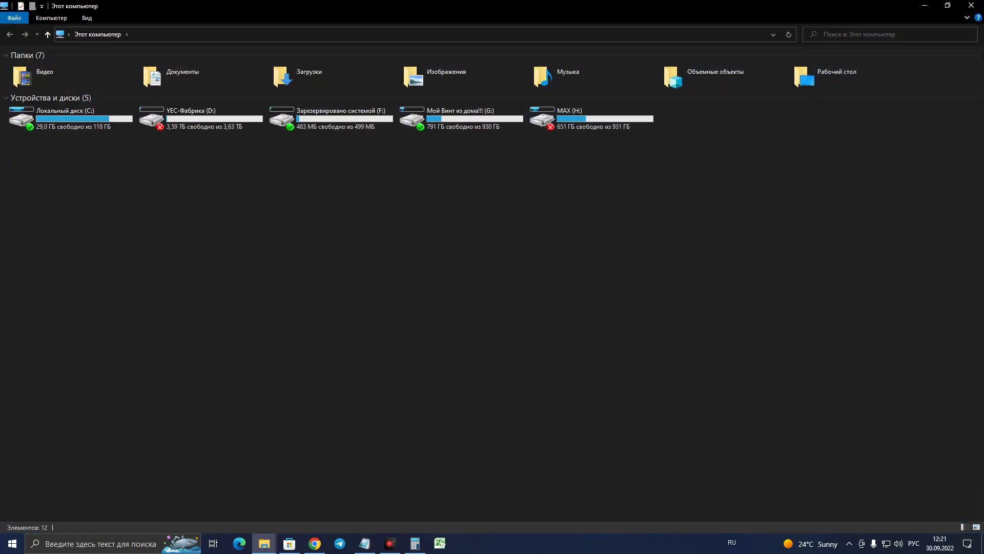
left_click(879, 33)
type("работа")
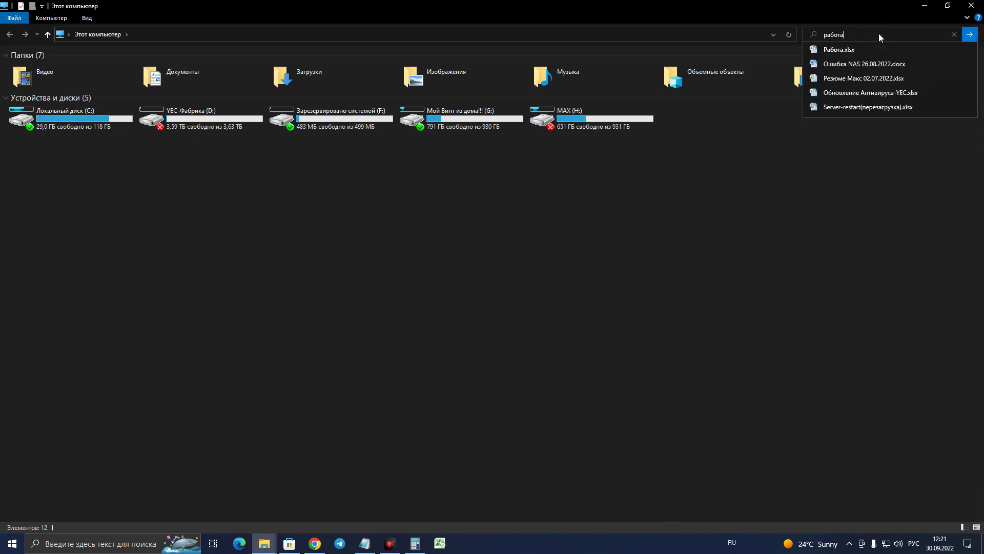
key("Return")
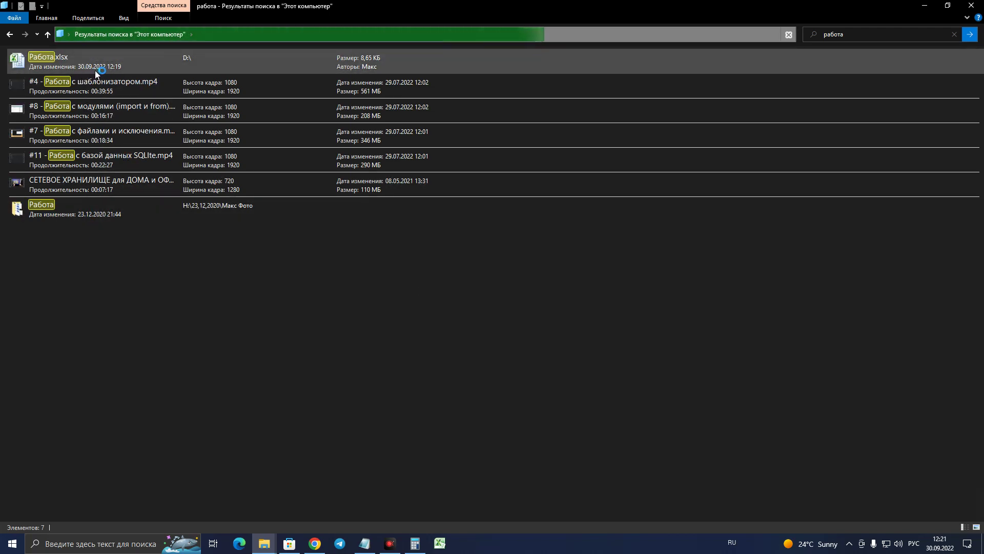
double_click(121, 70)
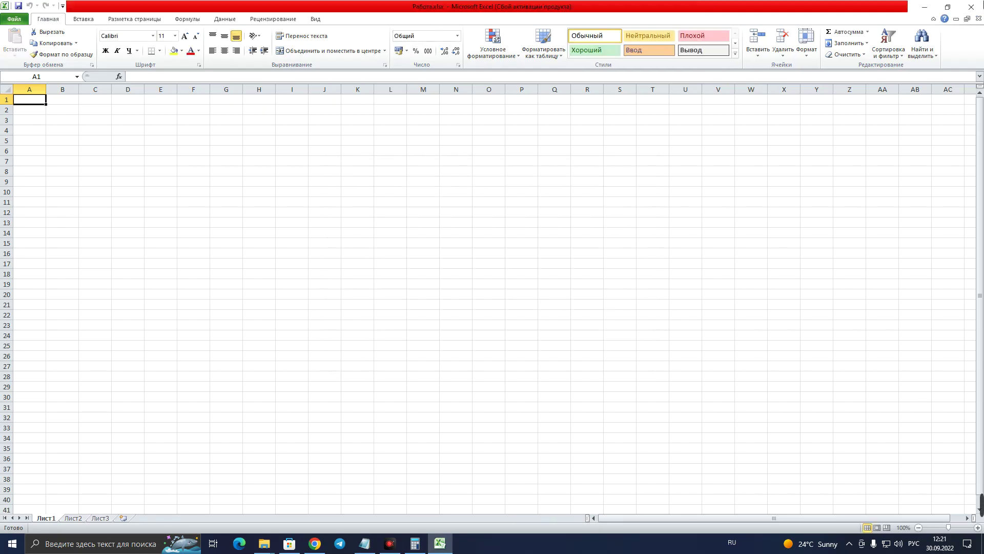
left_click(973, 10)
left_click(973, 10)
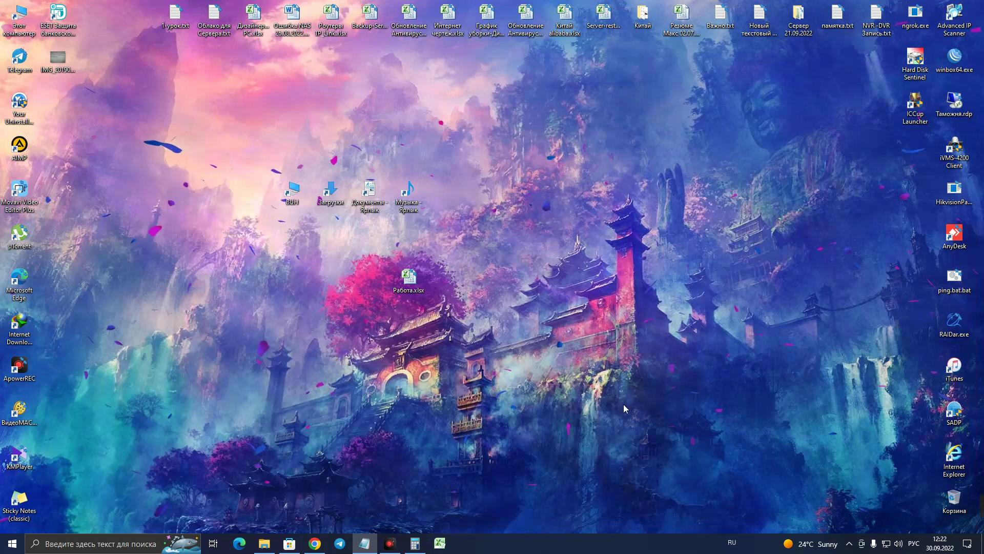
Step: View the taskbar clock's calendar, close it, and refresh the desktop
left_click(942, 544)
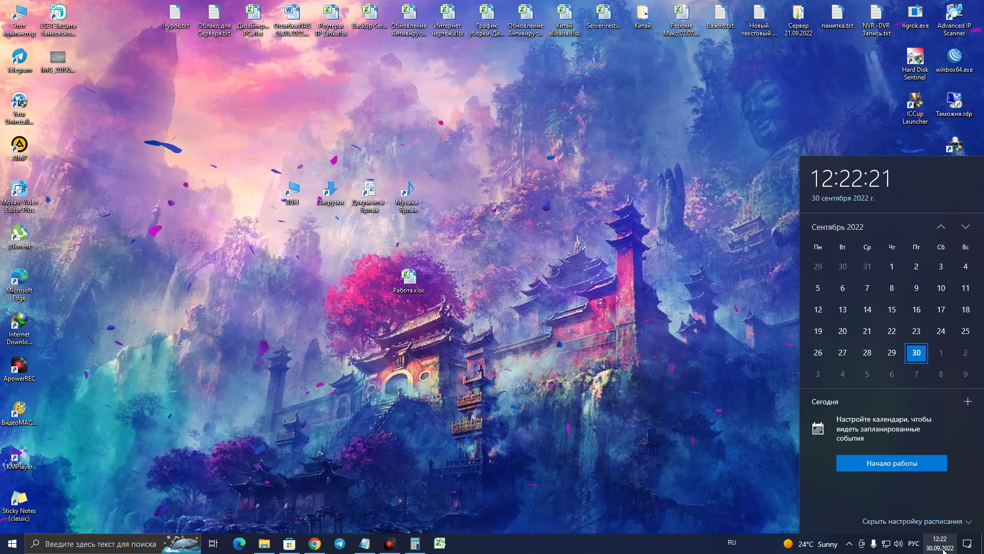
left_click(942, 544)
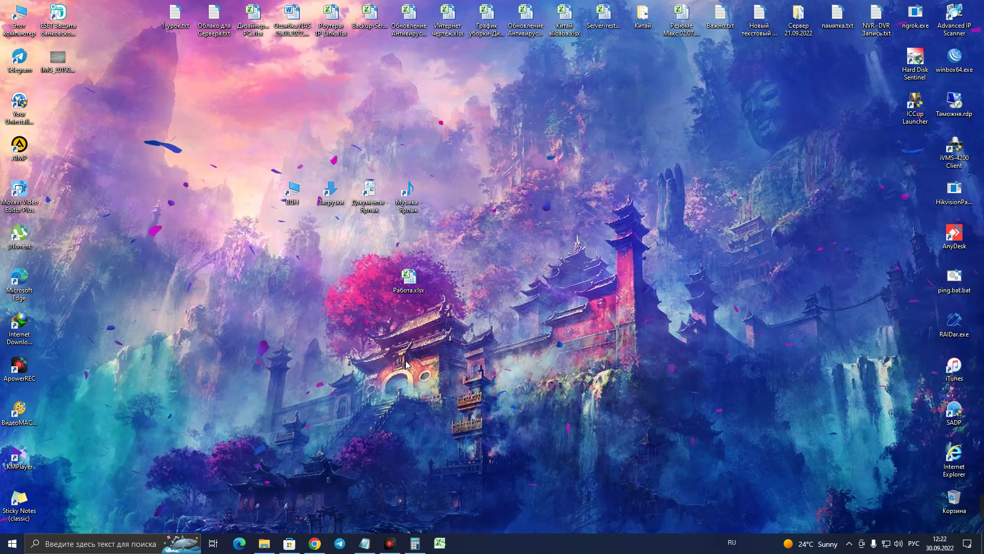
right_click(329, 311)
left_click(373, 342)
Step: Examine the commands in the desktop's context menu, open the Персонализация settings from it, and close them
right_click(156, 217)
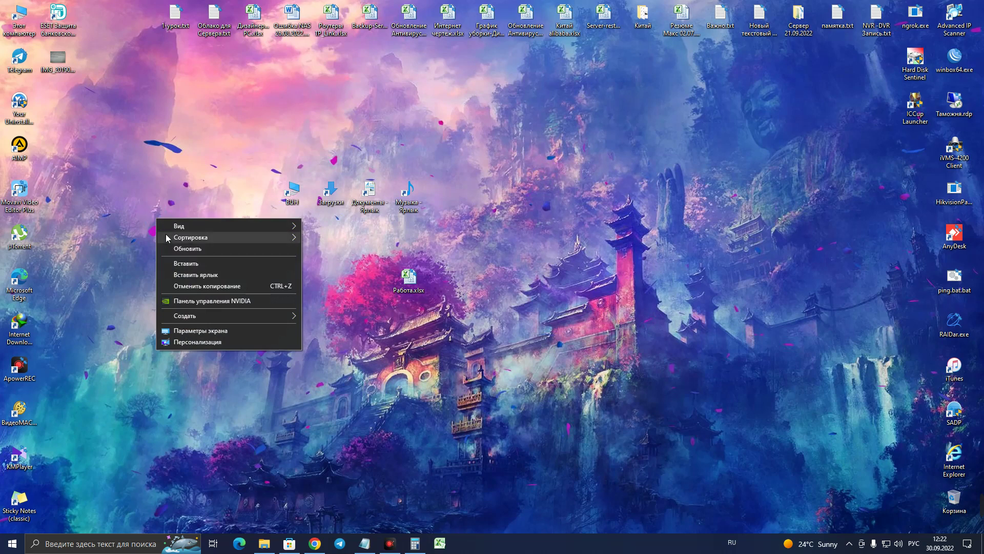
left_click(116, 140)
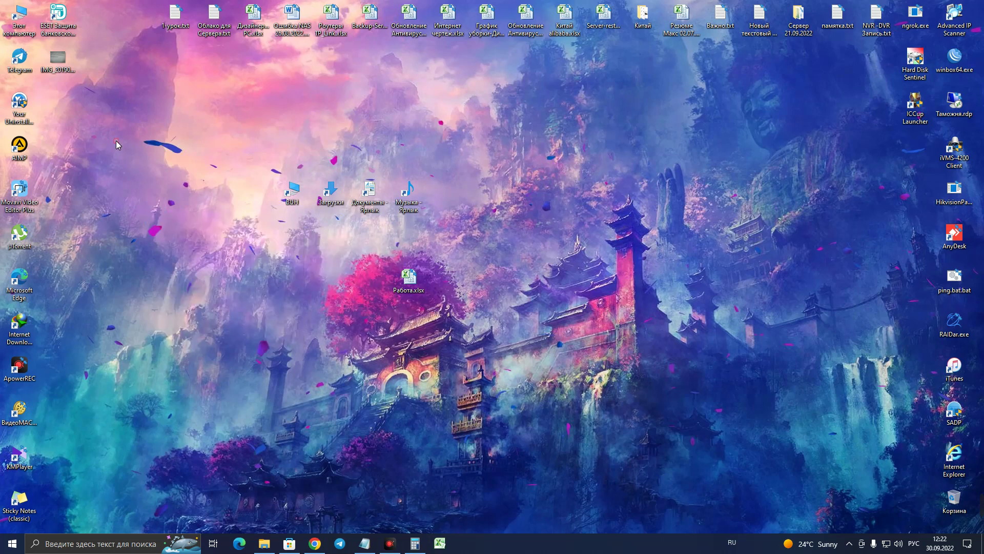
right_click(208, 278)
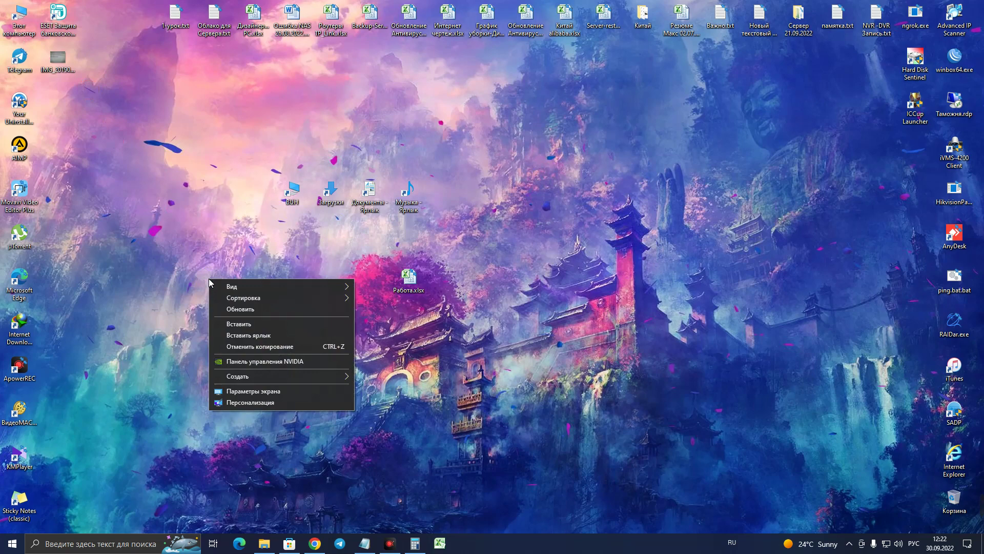
left_click(311, 401)
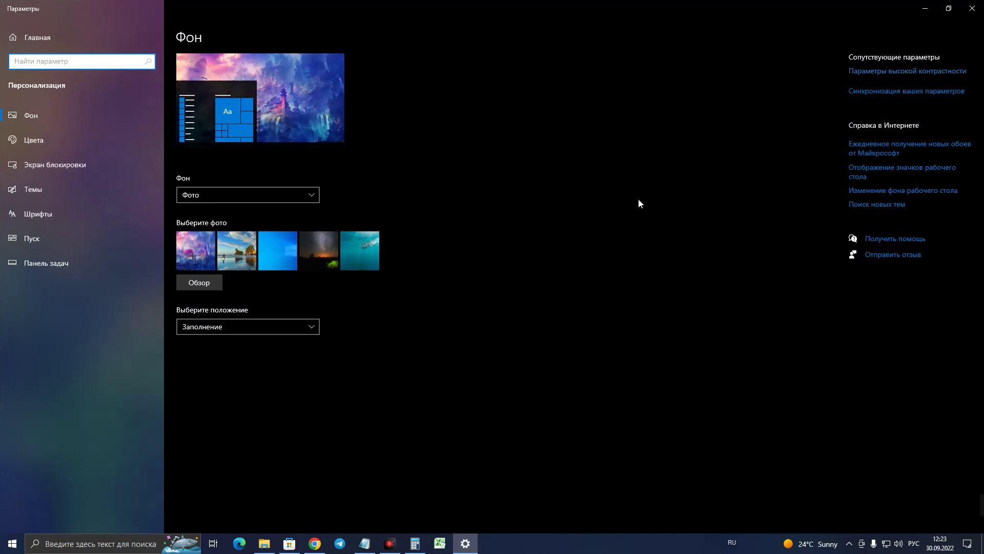
left_click(972, 8)
Step: Open the Параметры экрана page from the desktop, view the Дисплей settings, and close the window
right_click(369, 226)
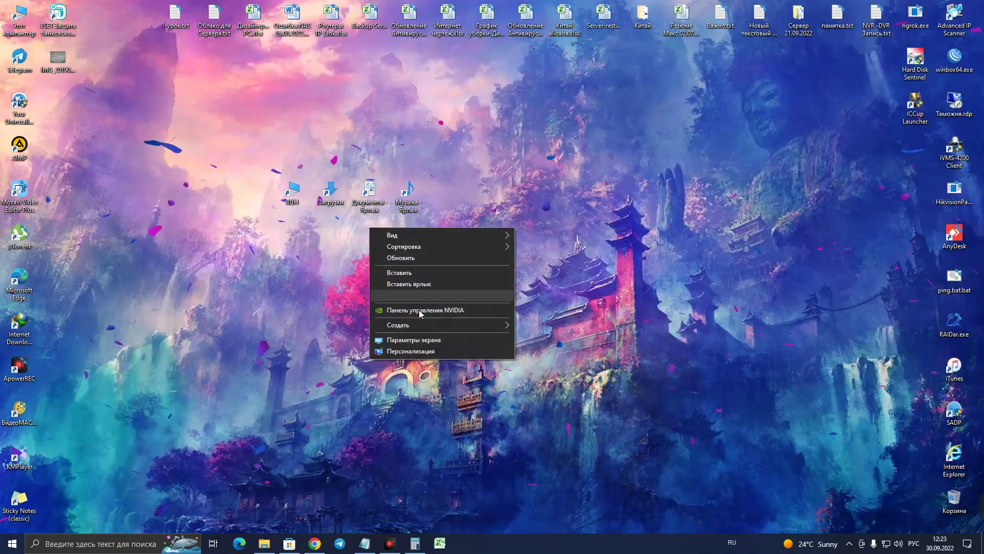
left_click(454, 340)
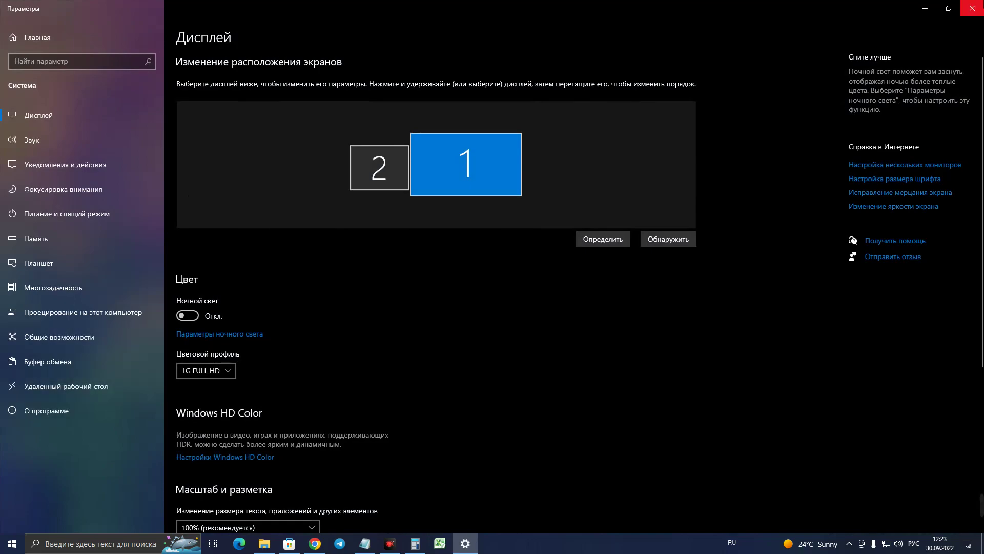
left_click(972, 8)
Step: Open the Персонализация settings from the desktop and review the Фон and Цвета pages
right_click(254, 263)
left_click(378, 384)
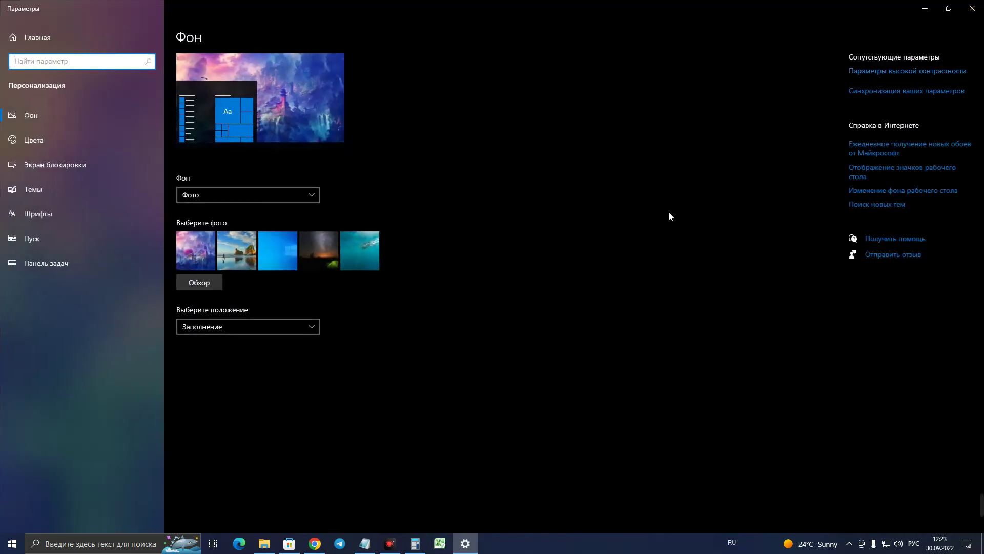
left_click(116, 121)
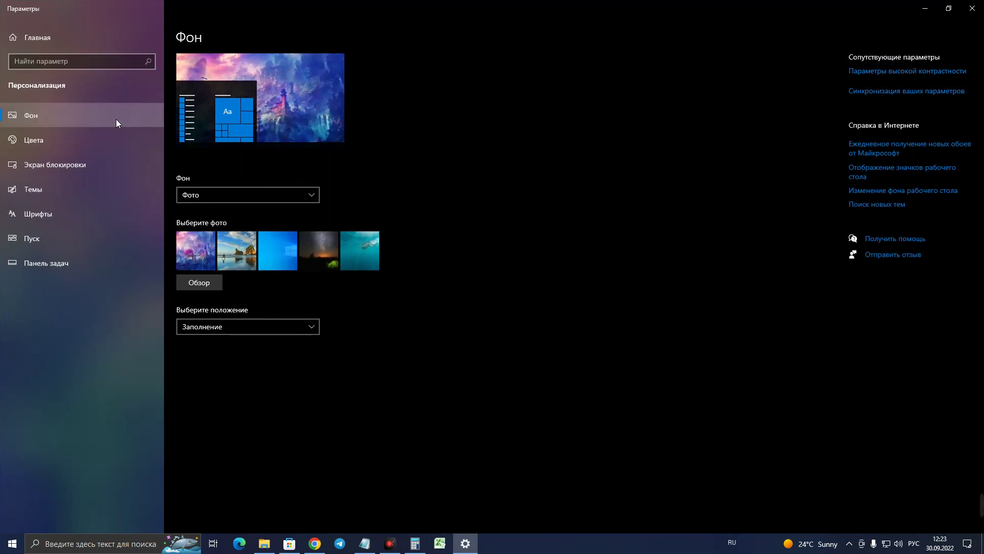
left_click(121, 145)
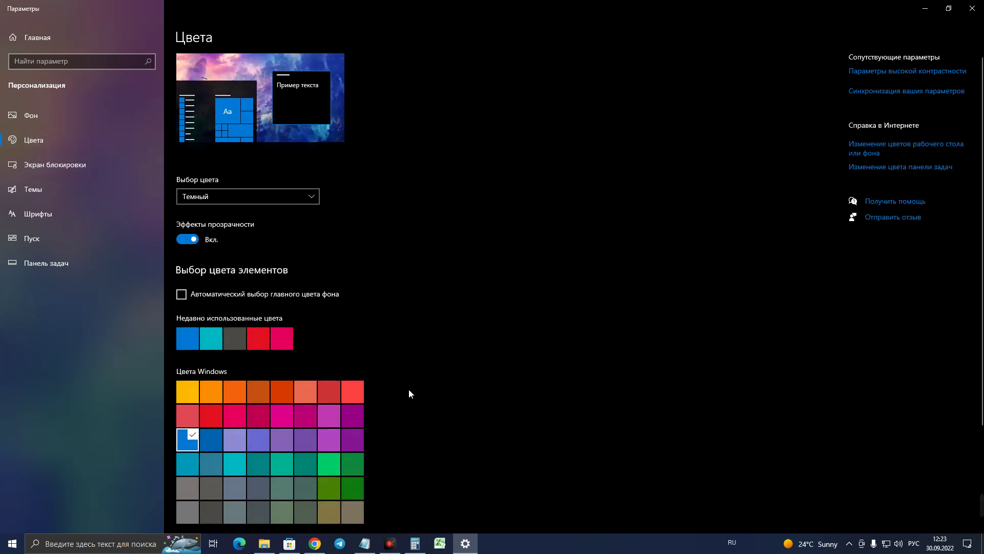
scroll(408, 389, "down", 5)
scroll(408, 389, "up", 5)
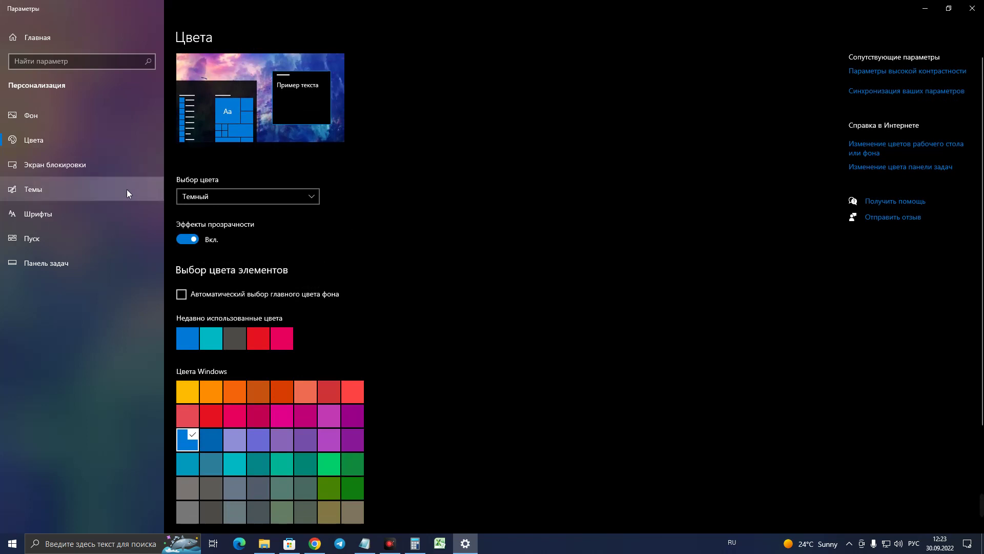
Step: Review the Темы, Шрифты and Пуск pages of the personalization settings, and close the window
left_click(97, 190)
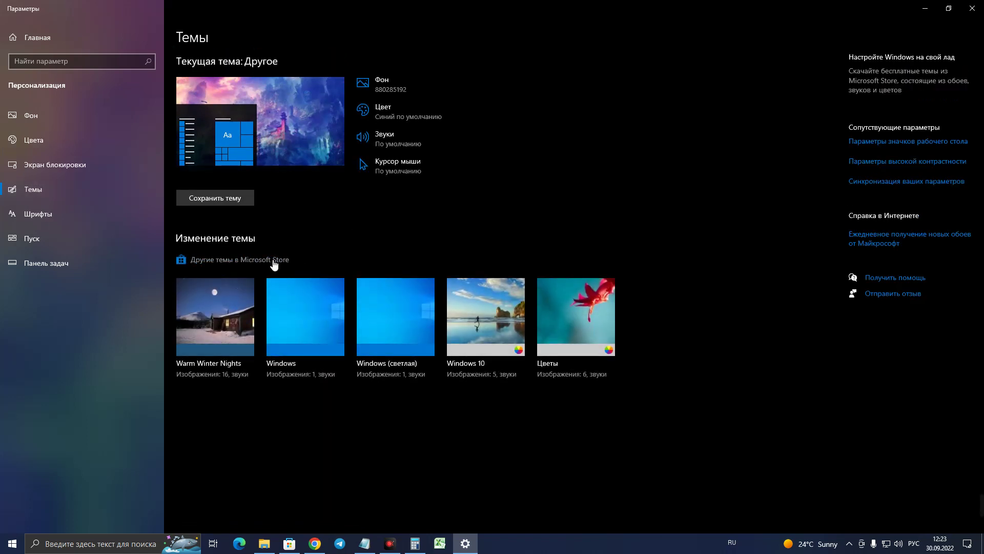
left_click(111, 213)
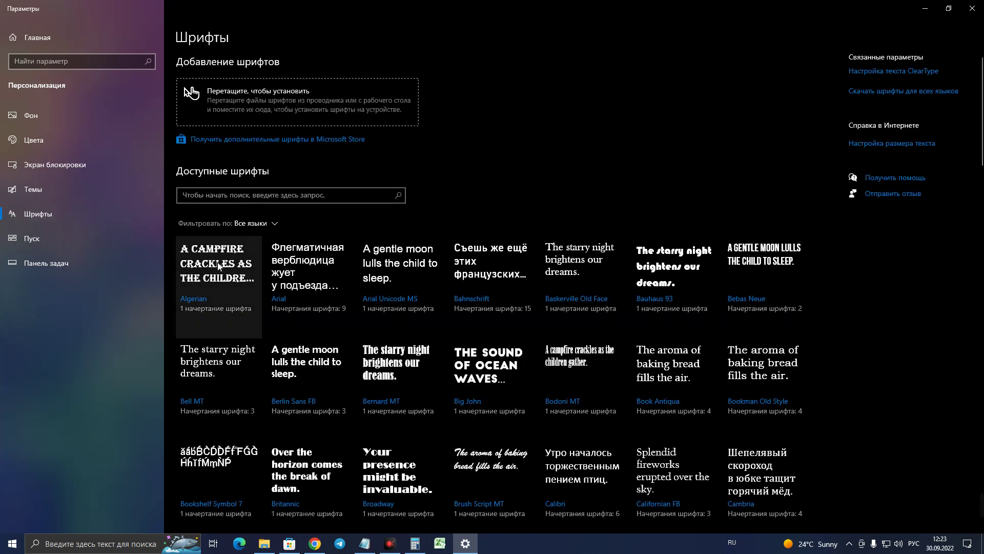
scroll(784, 368, "down", 5)
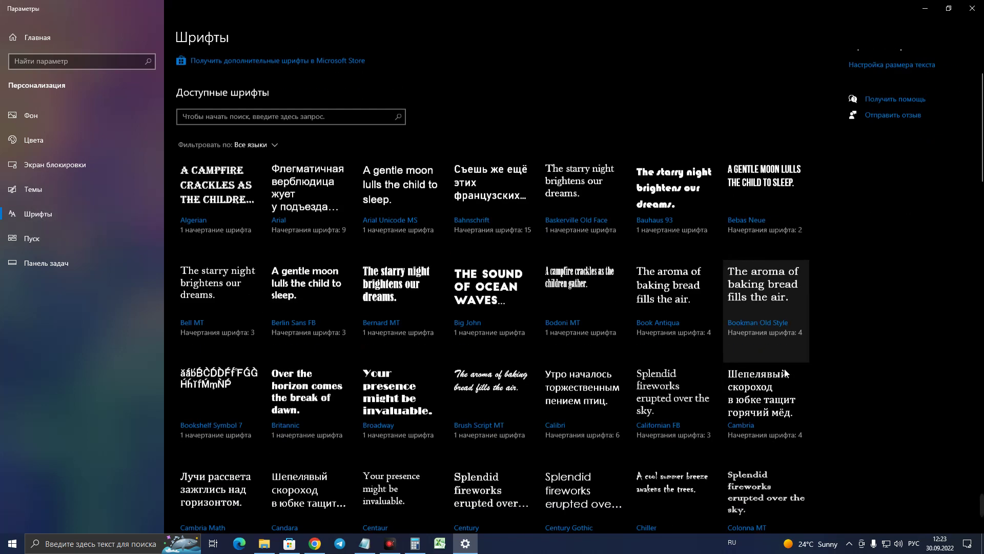
scroll(783, 369, "down", 4)
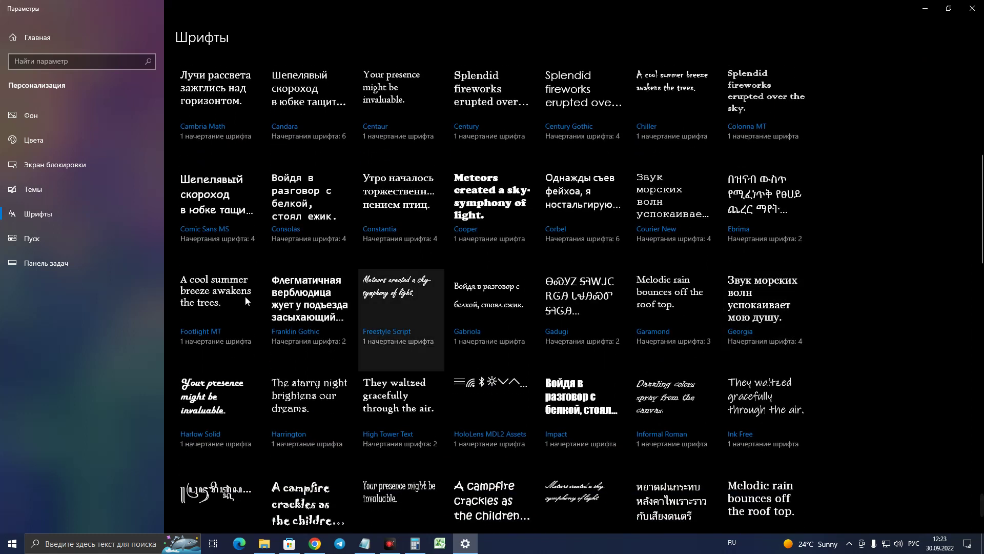
left_click(40, 240)
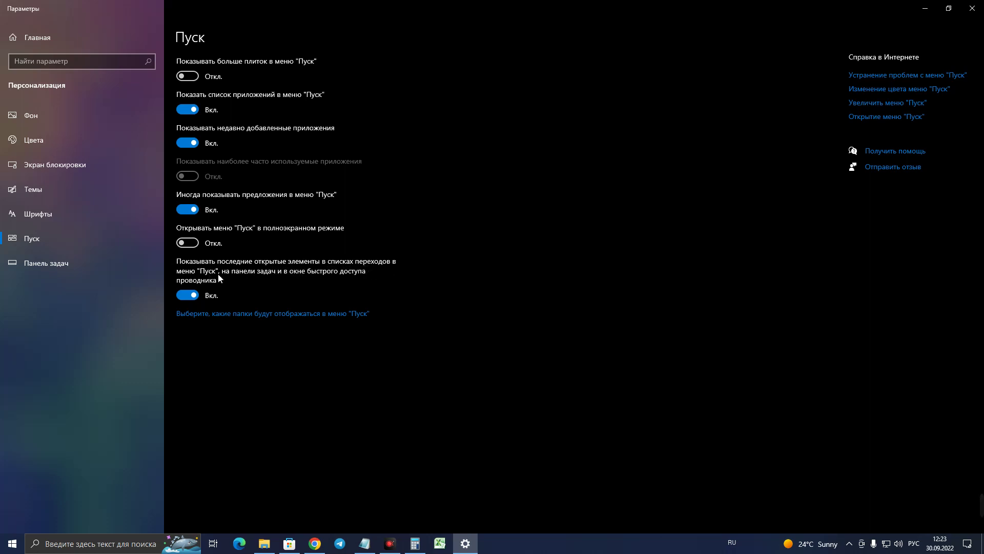
left_click(972, 8)
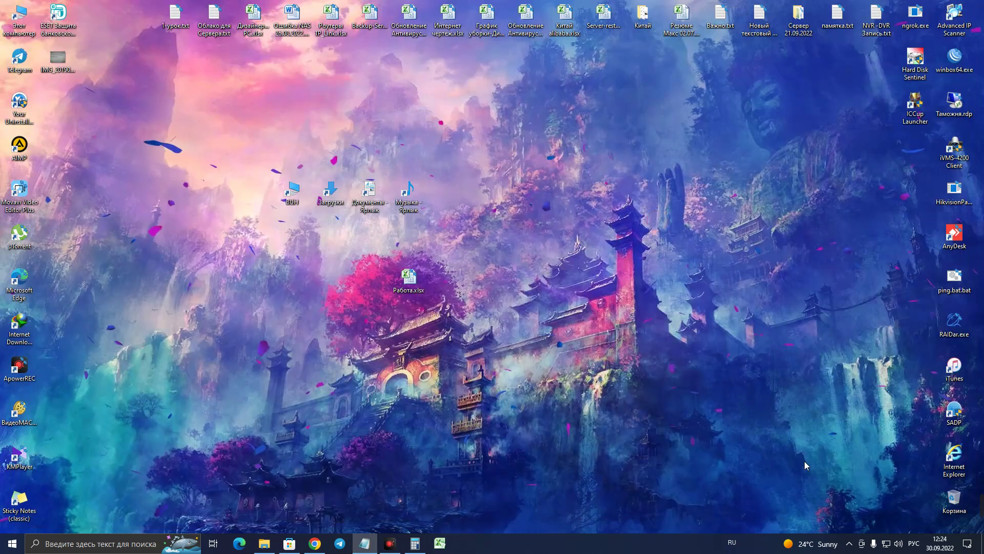
Step: View the Дисплей settings and the personalization Фон page in turn from the desktop, closing each window
right_click(612, 303)
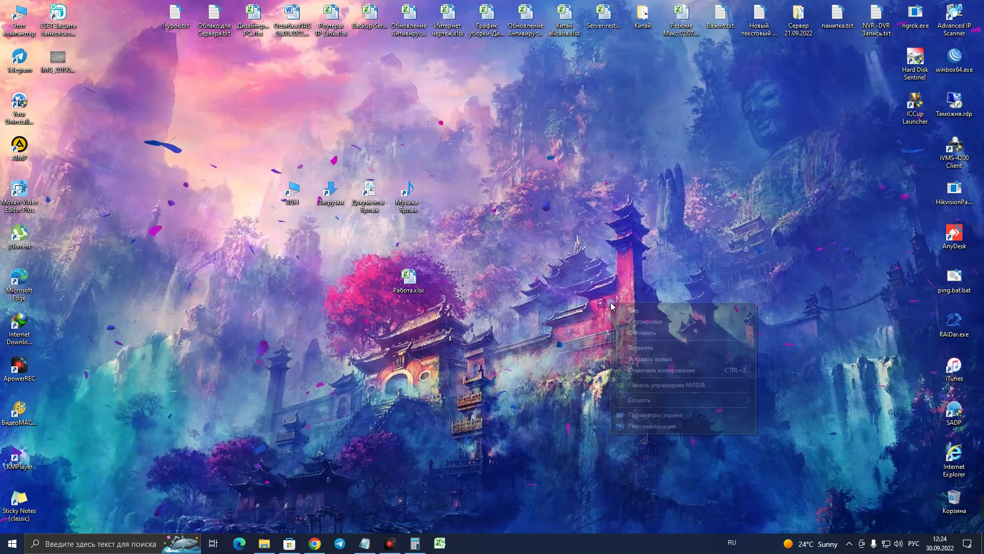
left_click(704, 414)
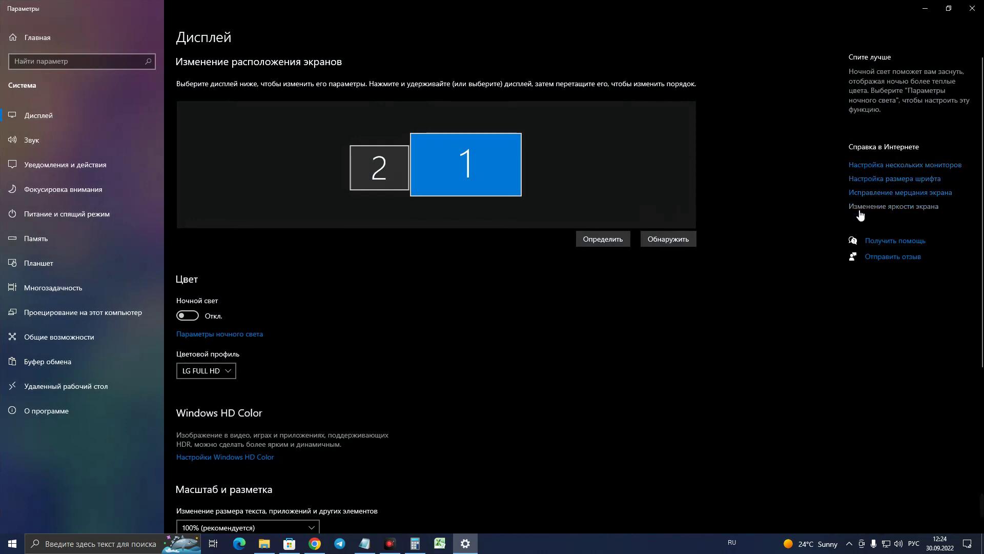
left_click(973, 8)
right_click(621, 238)
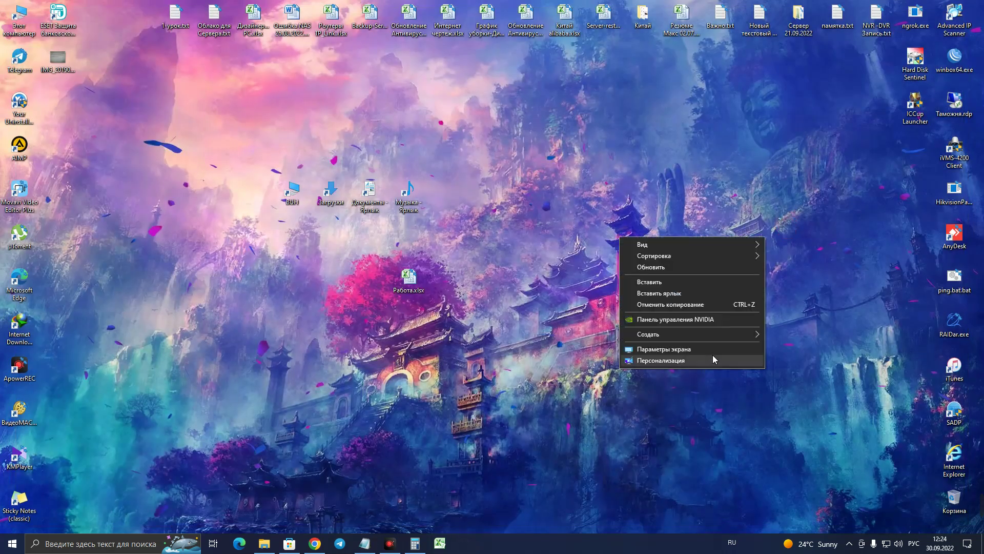
left_click(712, 359)
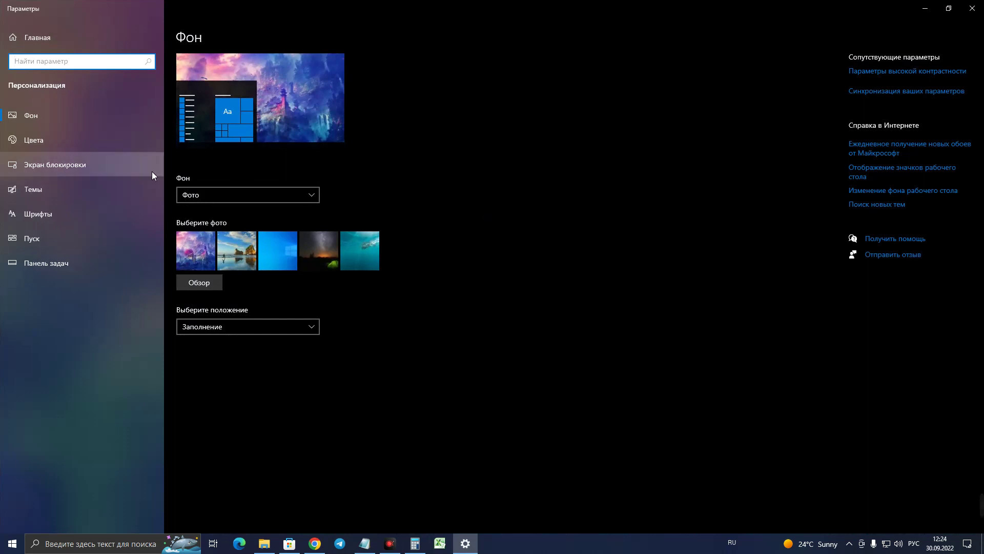
left_click(973, 8)
left_click(203, 301)
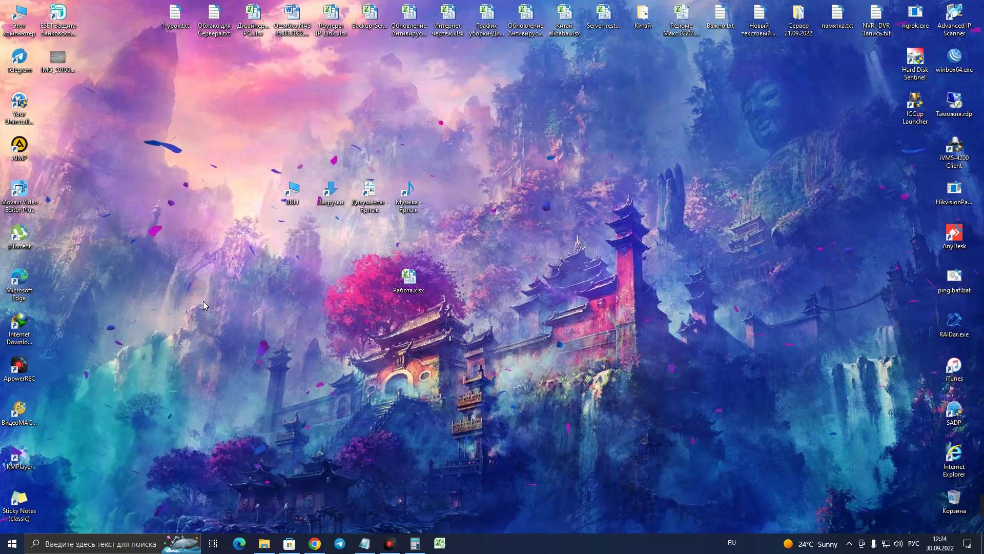
Step: Refresh the desktop three times, briefly viewing the context menu of Работа.xlsx before the last refresh
right_click(251, 334)
left_click(295, 366)
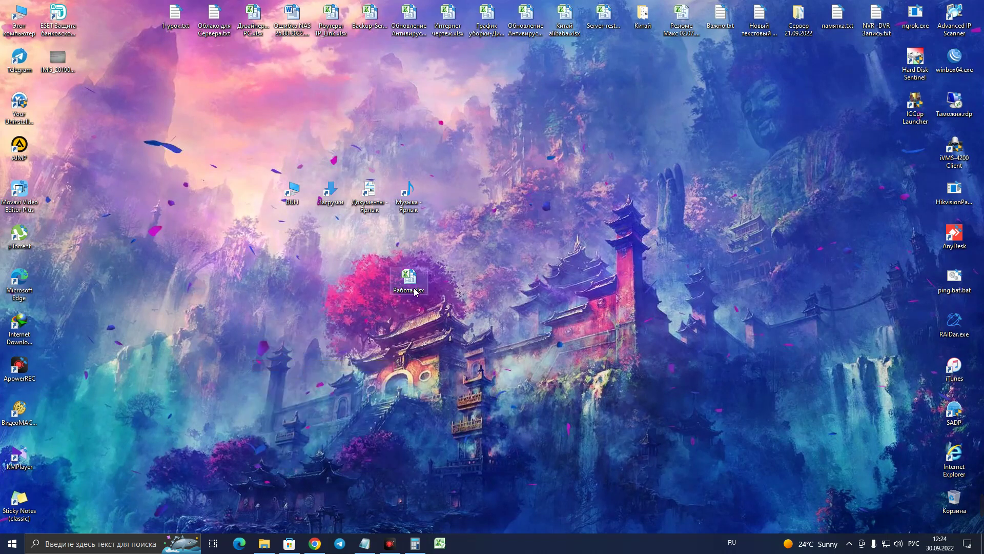
right_click(125, 350)
left_click(185, 380)
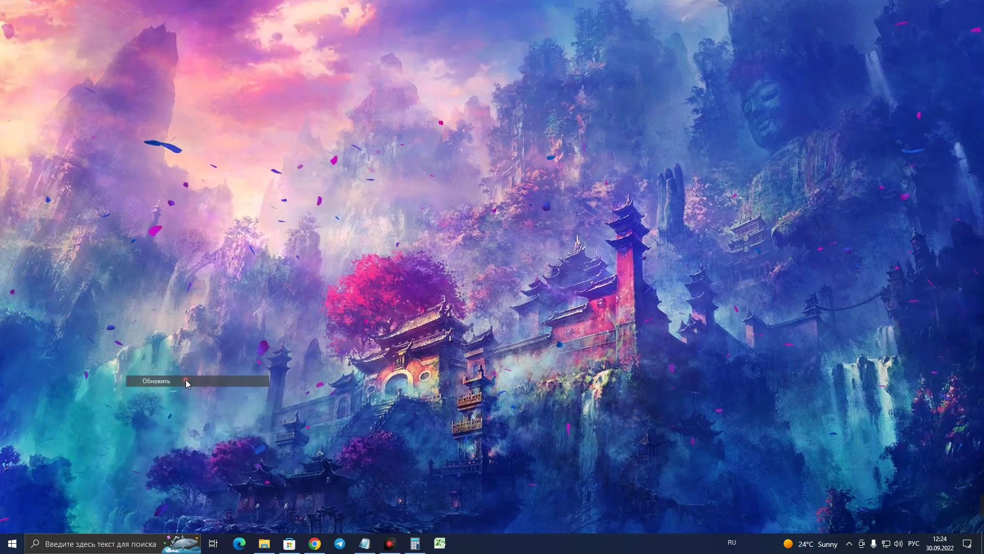
right_click(409, 296)
left_click(302, 333)
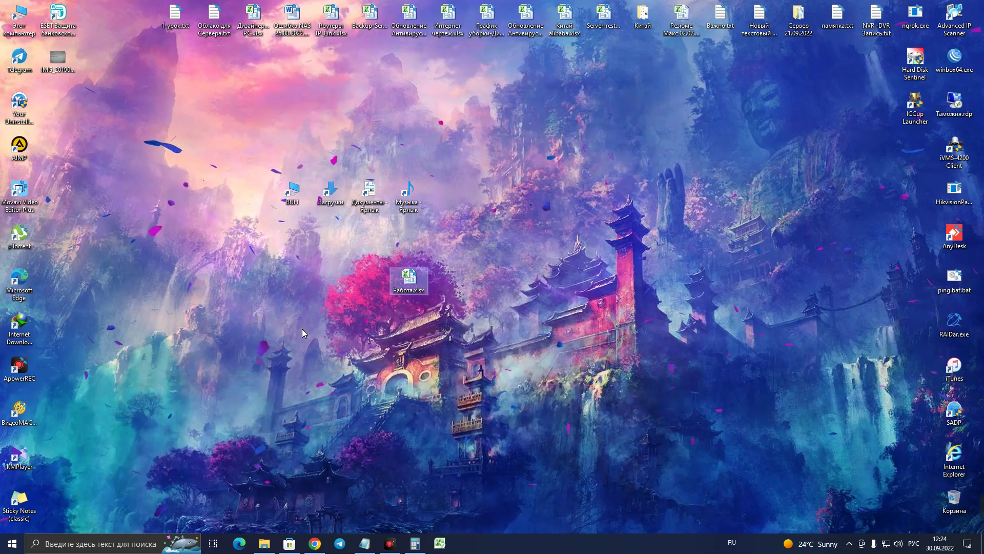
right_click(214, 321)
left_click(260, 351)
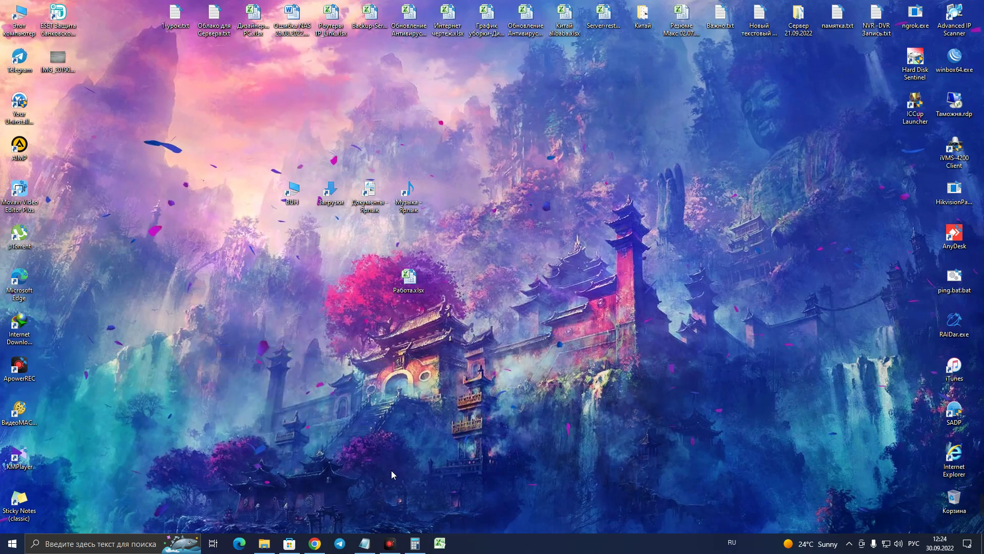